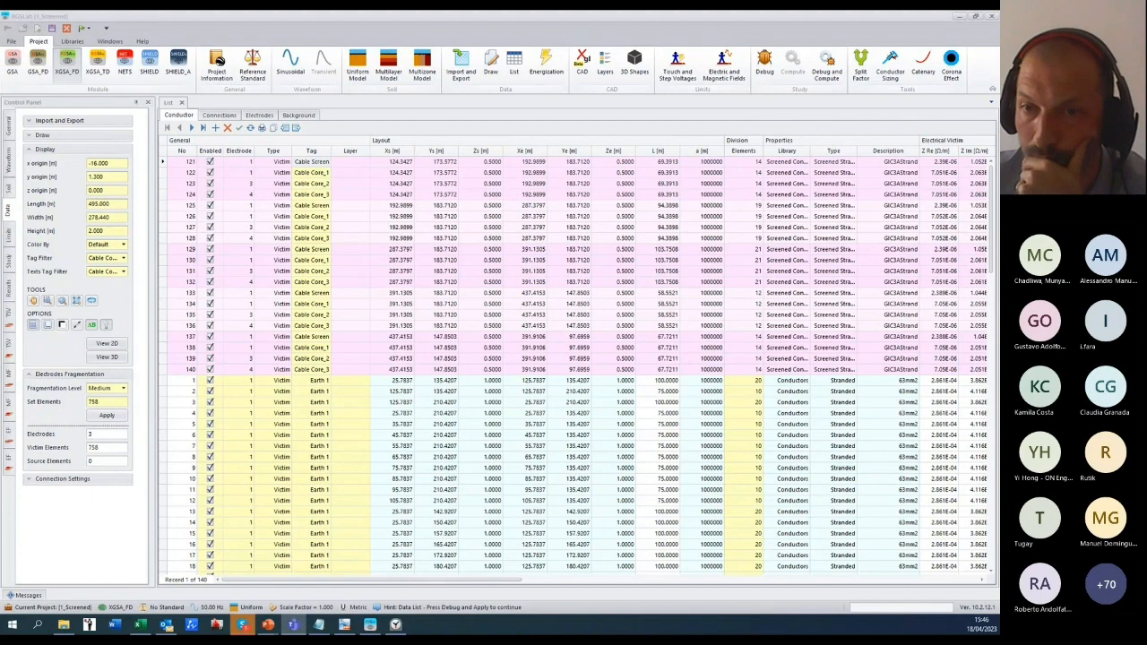
# Step: Open the screened conductors library and widen its Type column so the type names are fully readable
pyautogui.hotkey('alt', 'Tab')
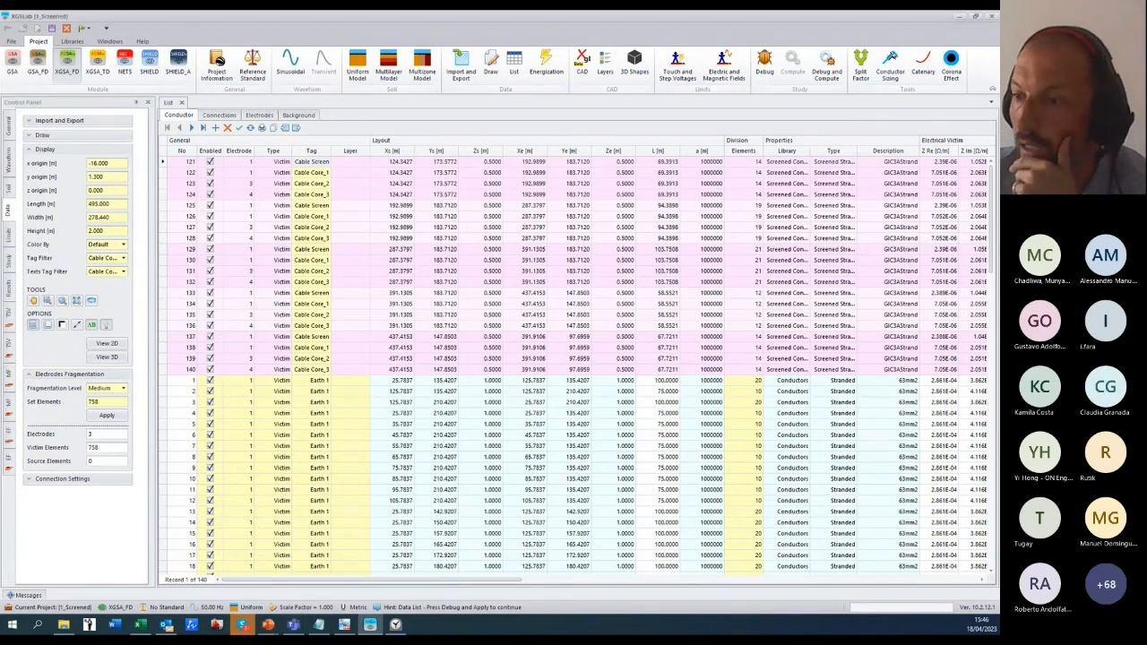
pyautogui.click(72, 42)
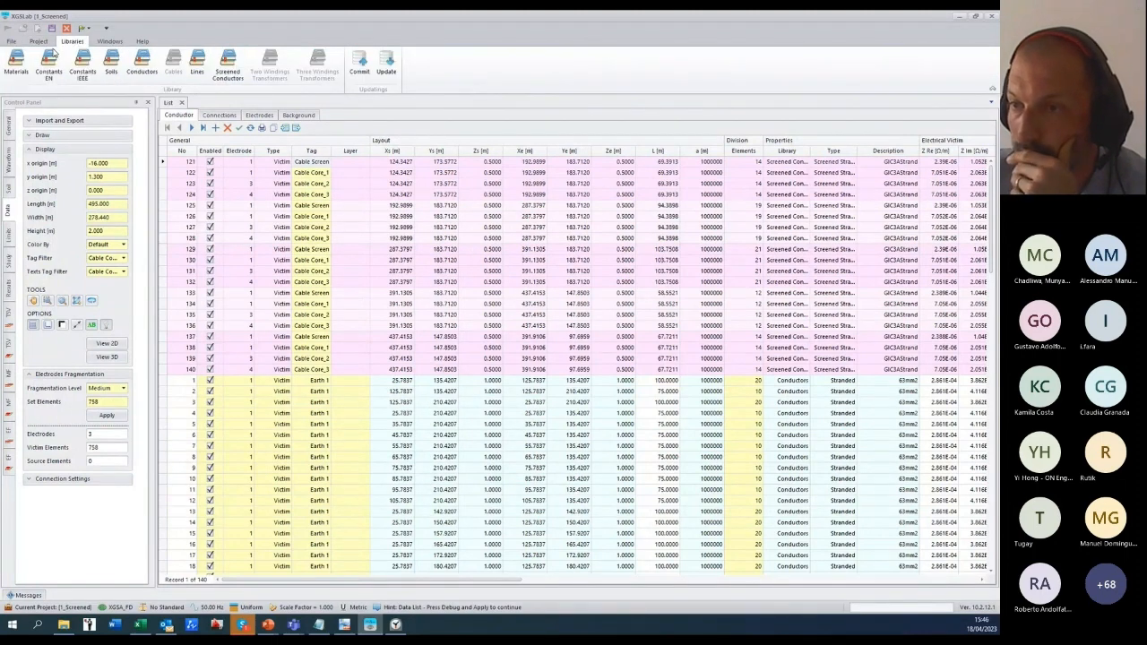
pyautogui.click(229, 68)
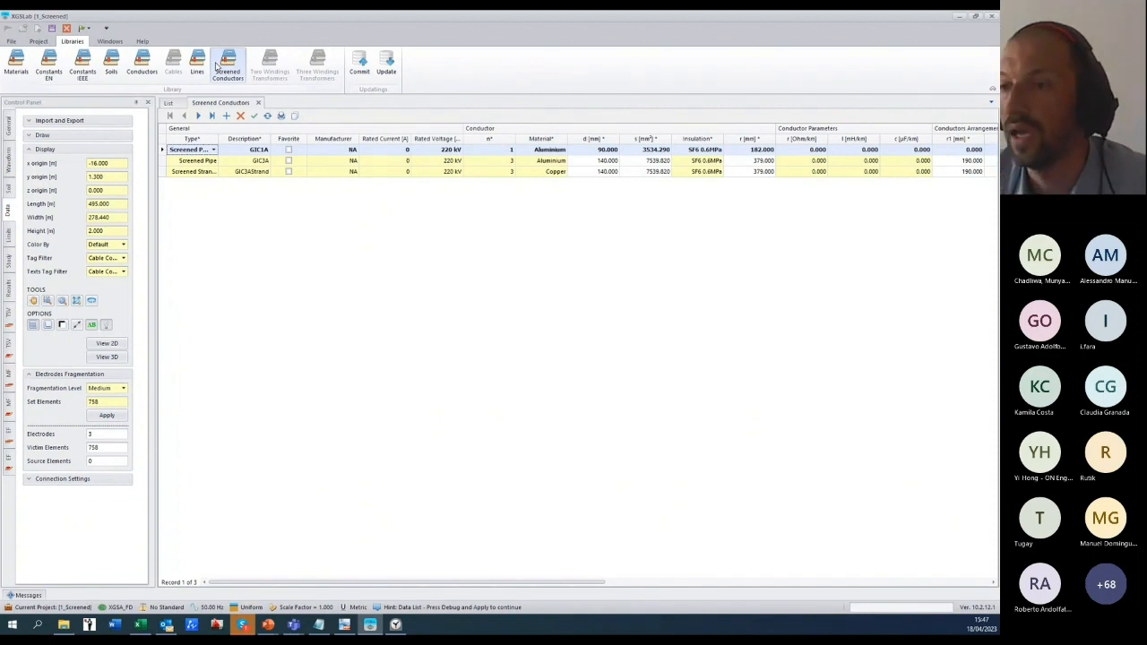
pyautogui.moveTo(219, 139); pyautogui.dragTo(251, 139)
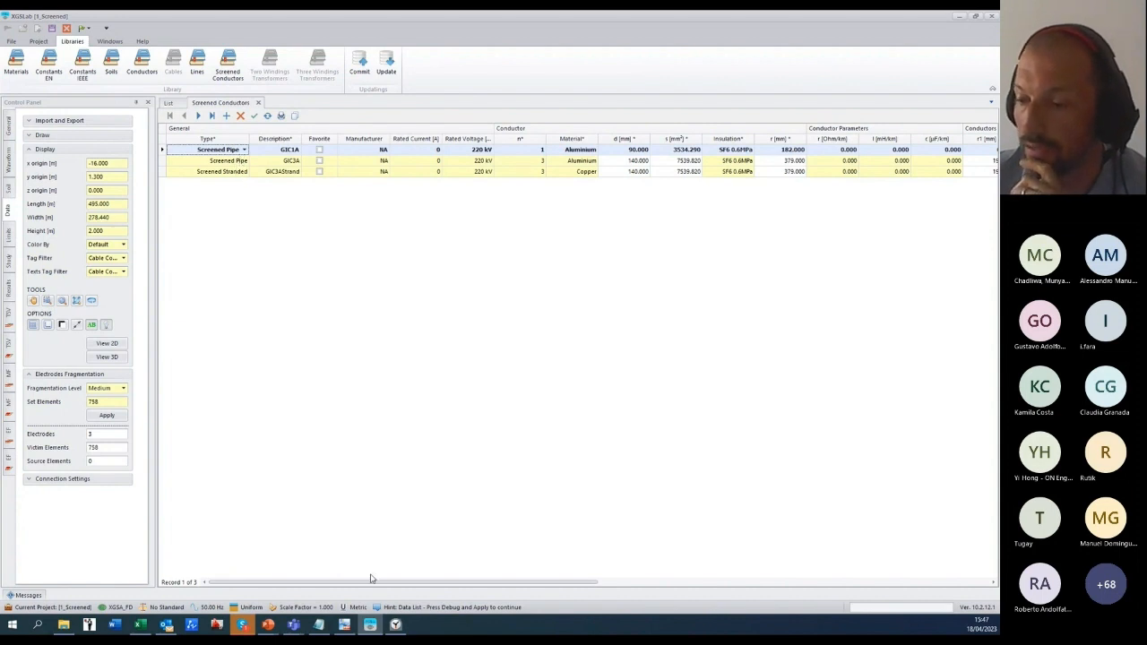
pyautogui.click(394, 624)
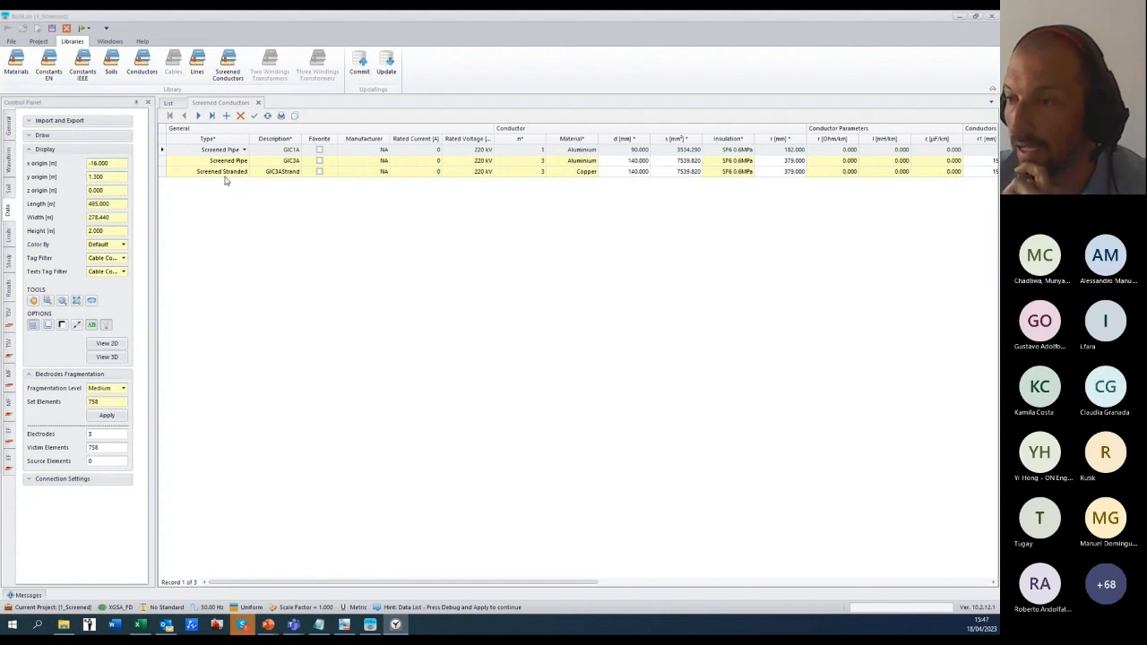
# Step: Open the cross section editor for the GIC1A conductor and move its window clear of the first columns
pyautogui.rightClick(164, 150)
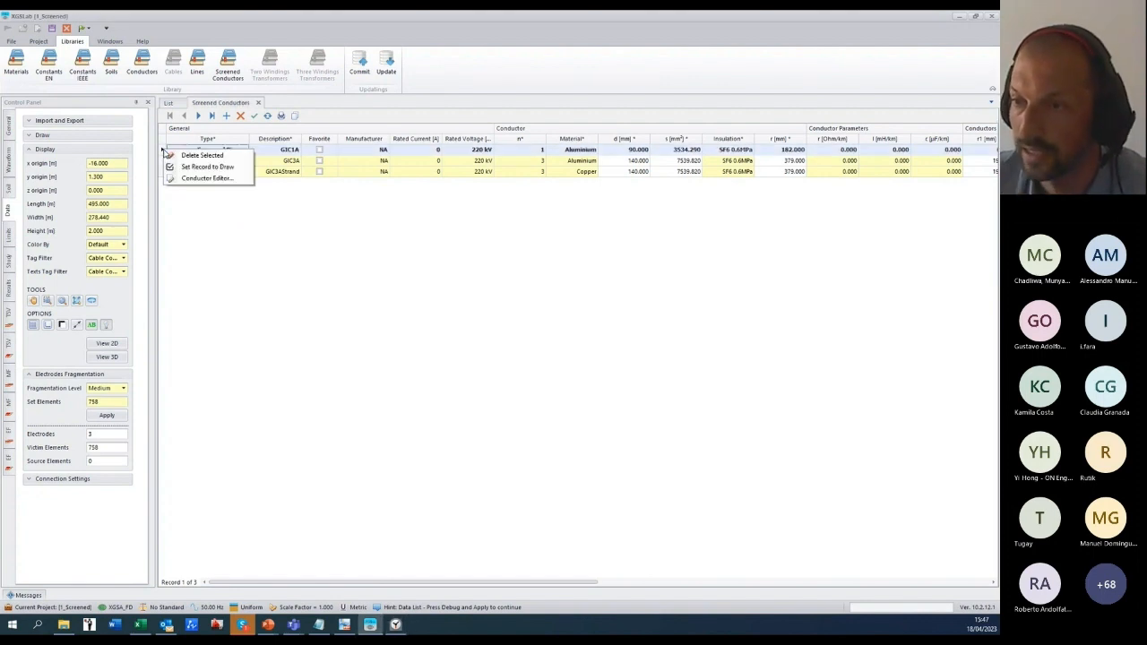
pyautogui.click(215, 179)
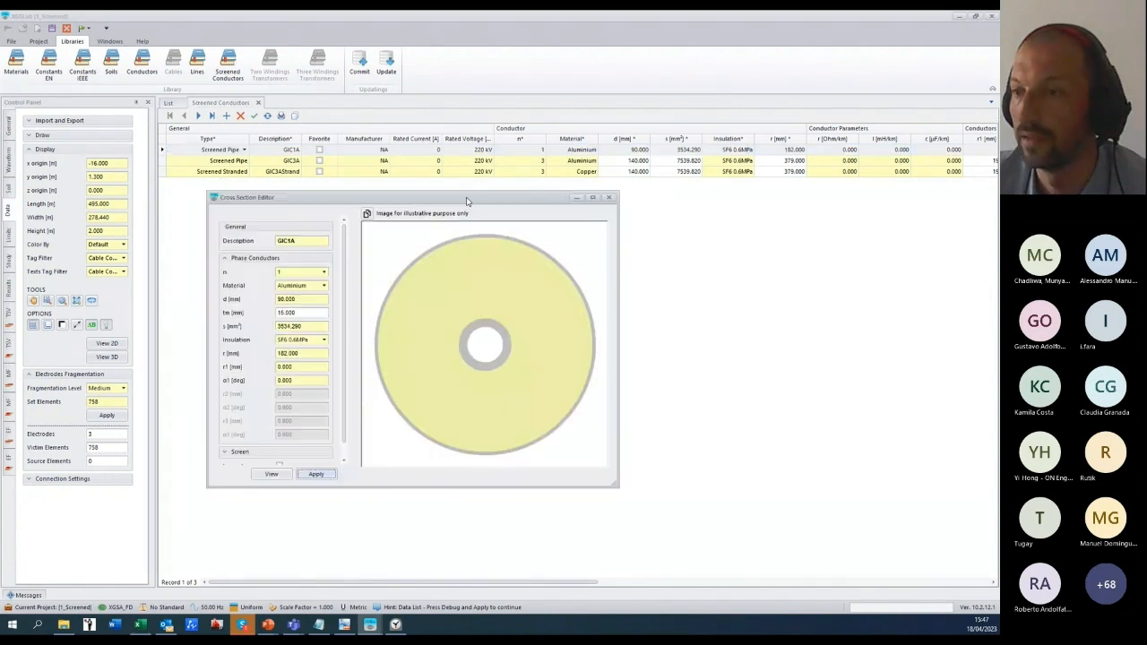
pyautogui.moveTo(469, 200); pyautogui.dragTo(551, 137)
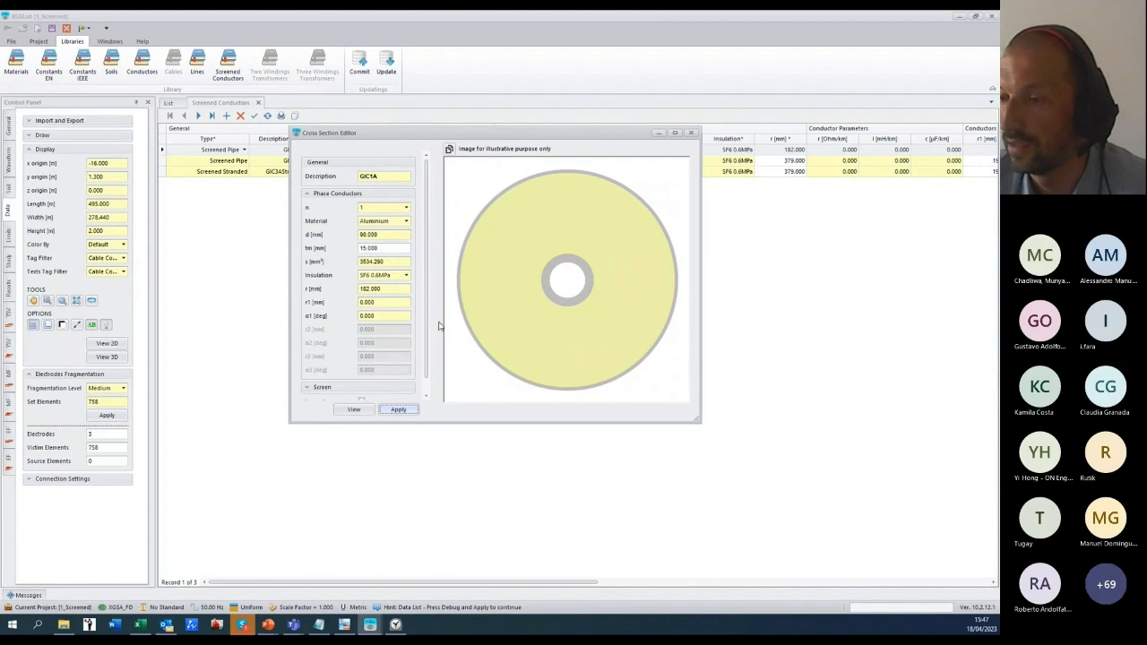
# Step: Review the phase conductor and screen parameters of the GIC1A cross section, expanding the Screen group
pyautogui.scroll(-1, 428, 292)
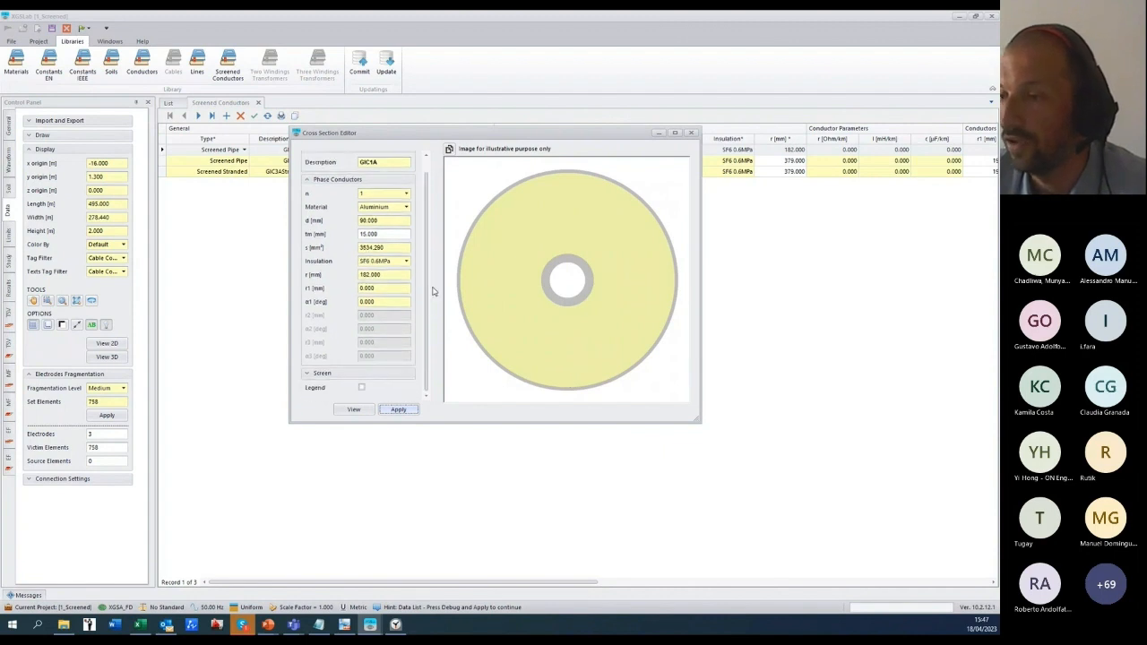
pyautogui.scroll(1, 432, 296)
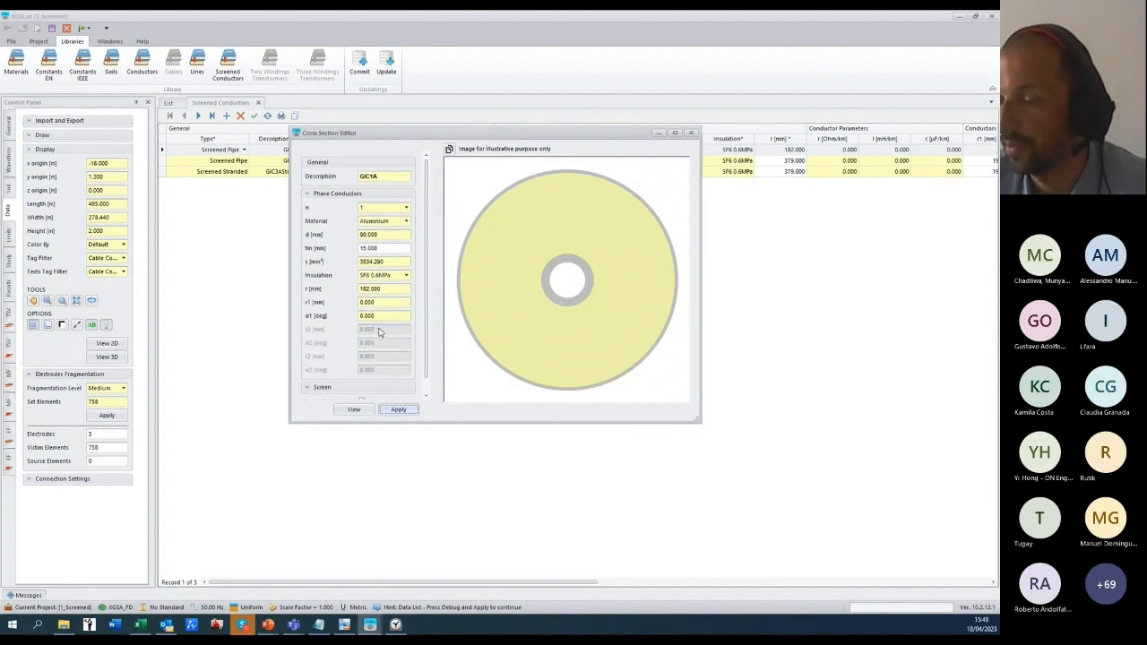
pyautogui.scroll(-1, 400, 301)
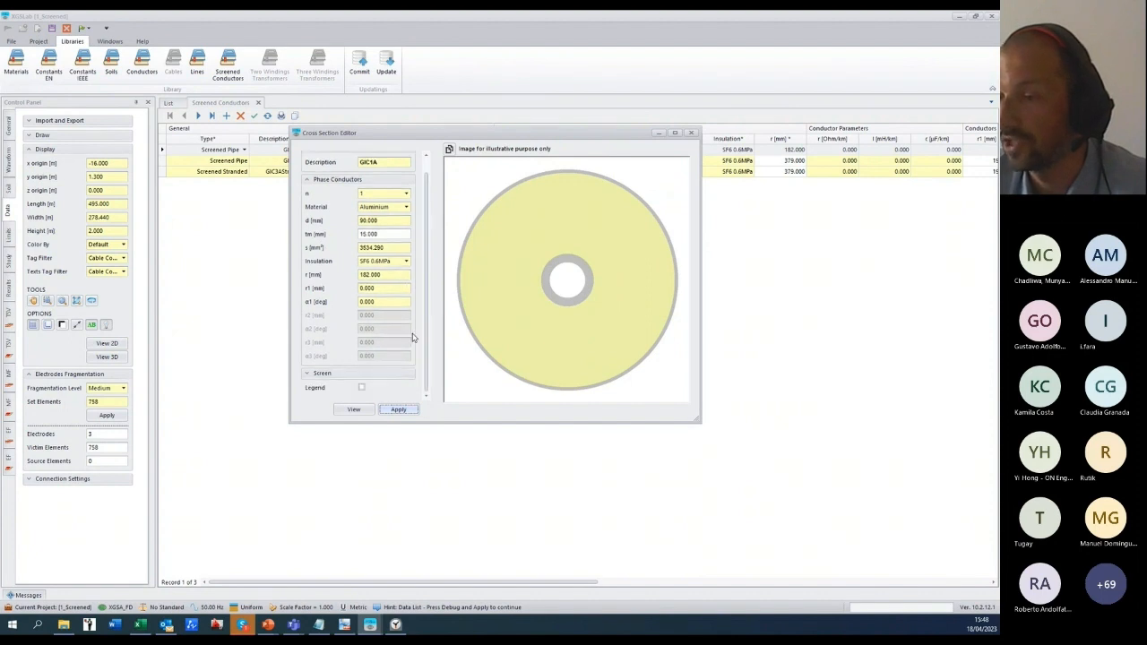
pyautogui.click(307, 373)
pyautogui.scroll(-3, 431, 328)
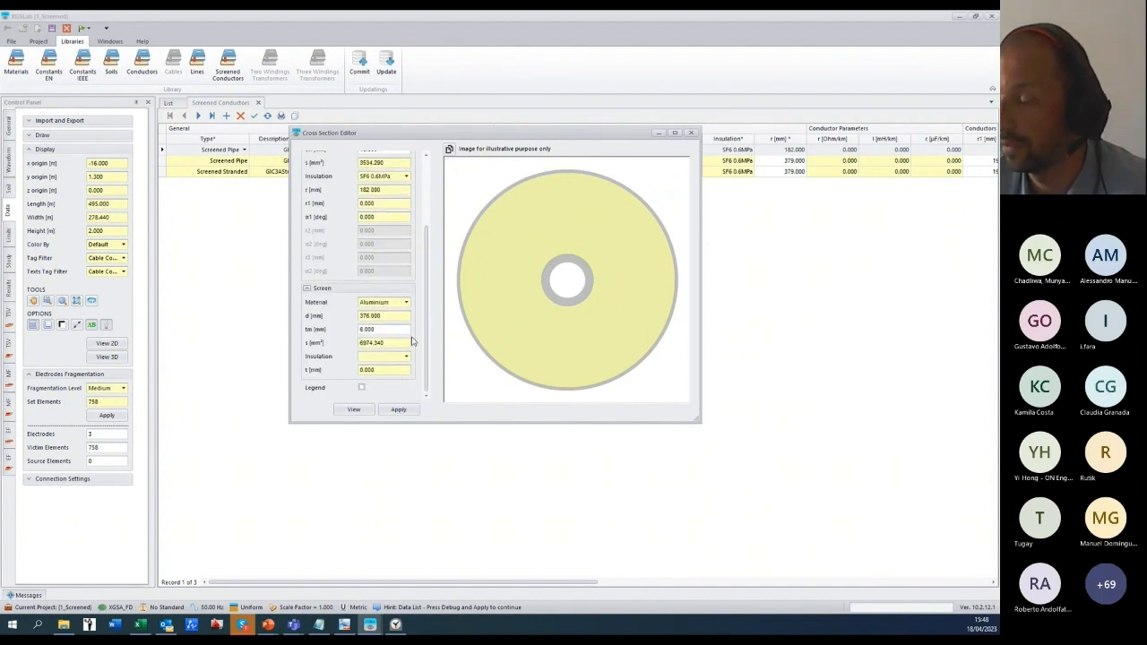
pyautogui.scroll(3, 428, 269)
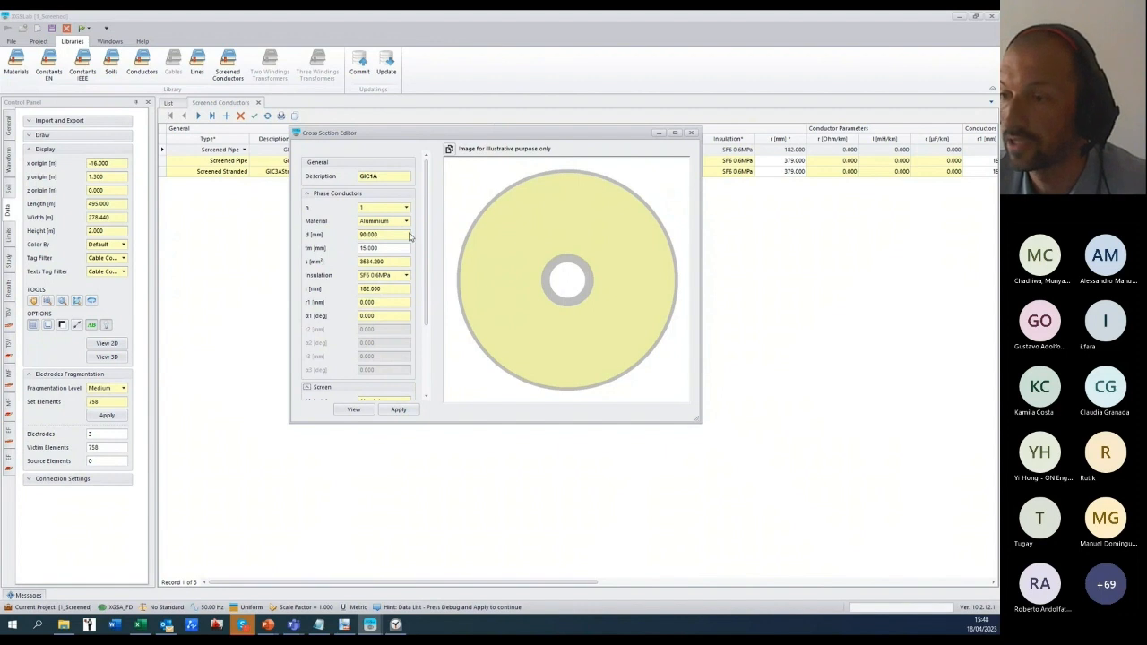
# Step: Set GIC1A's phase conductor material to Copper and its outer diameter to 120 mm
pyautogui.click(406, 222)
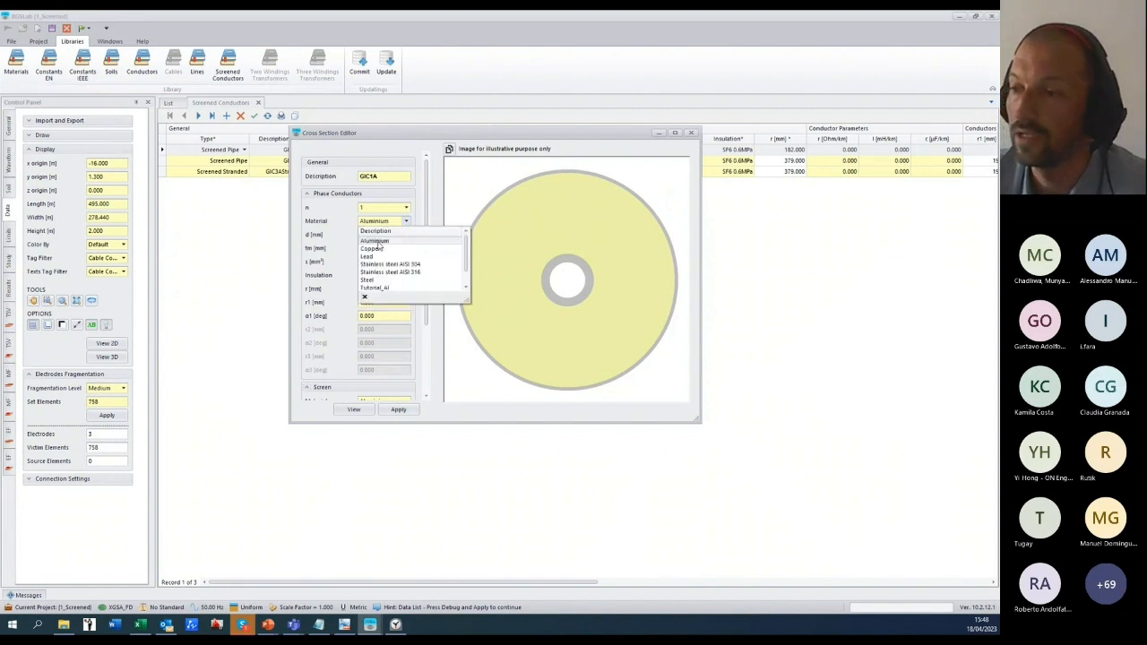
pyautogui.click(372, 248)
pyautogui.click(396, 235)
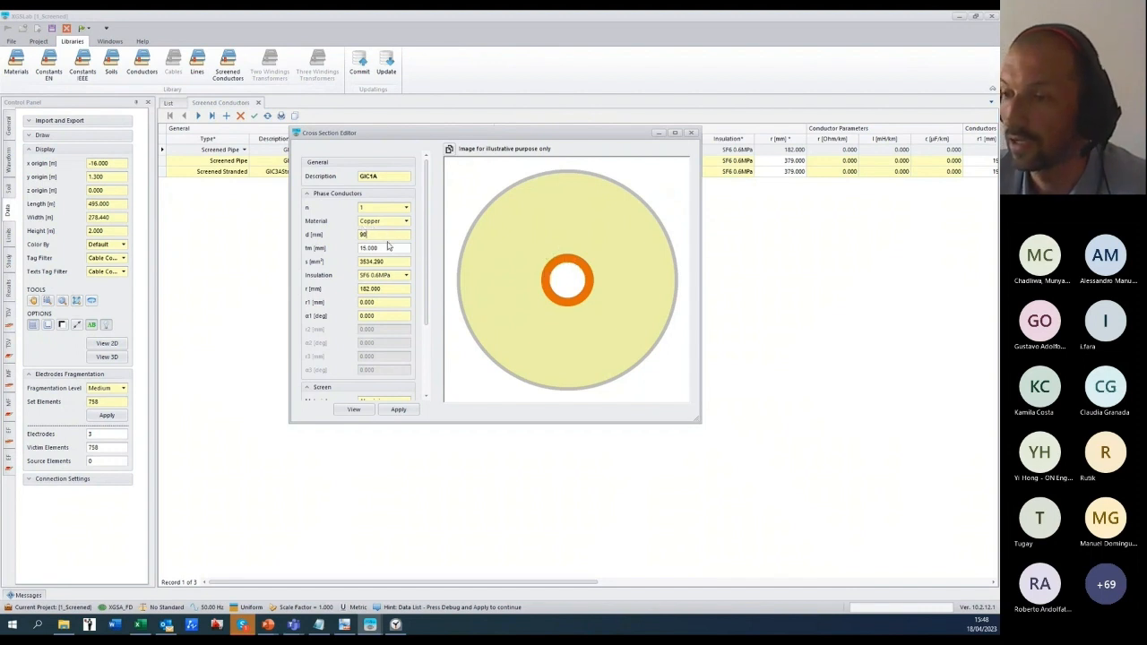
pyautogui.moveTo(382, 235); pyautogui.dragTo(333, 244)
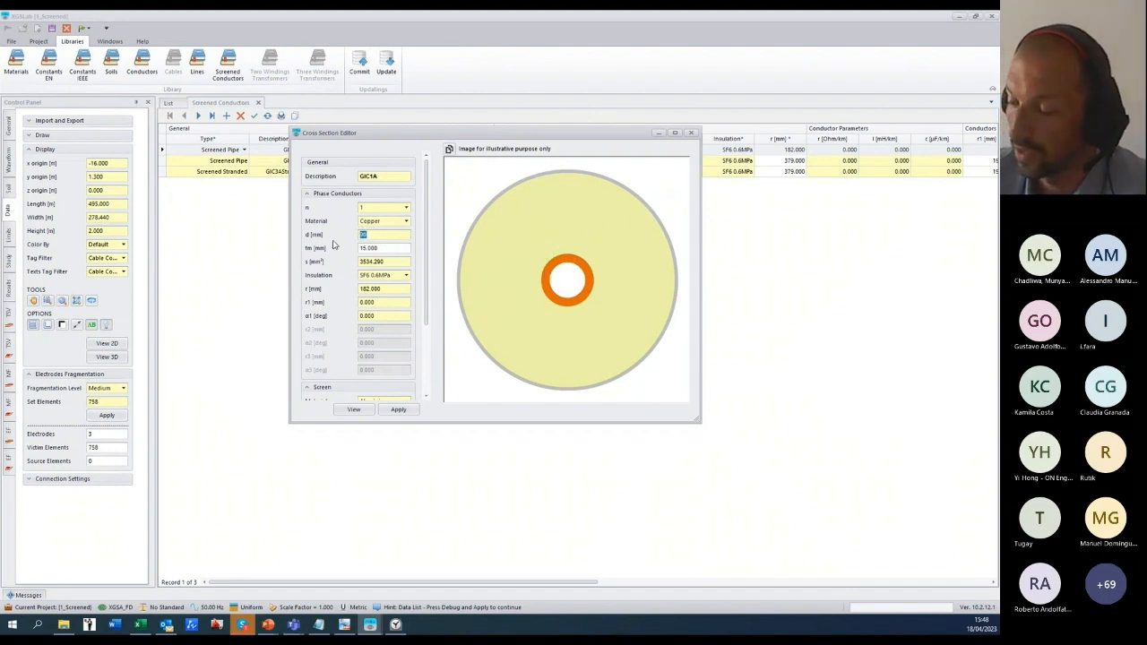
pyautogui.write('120')
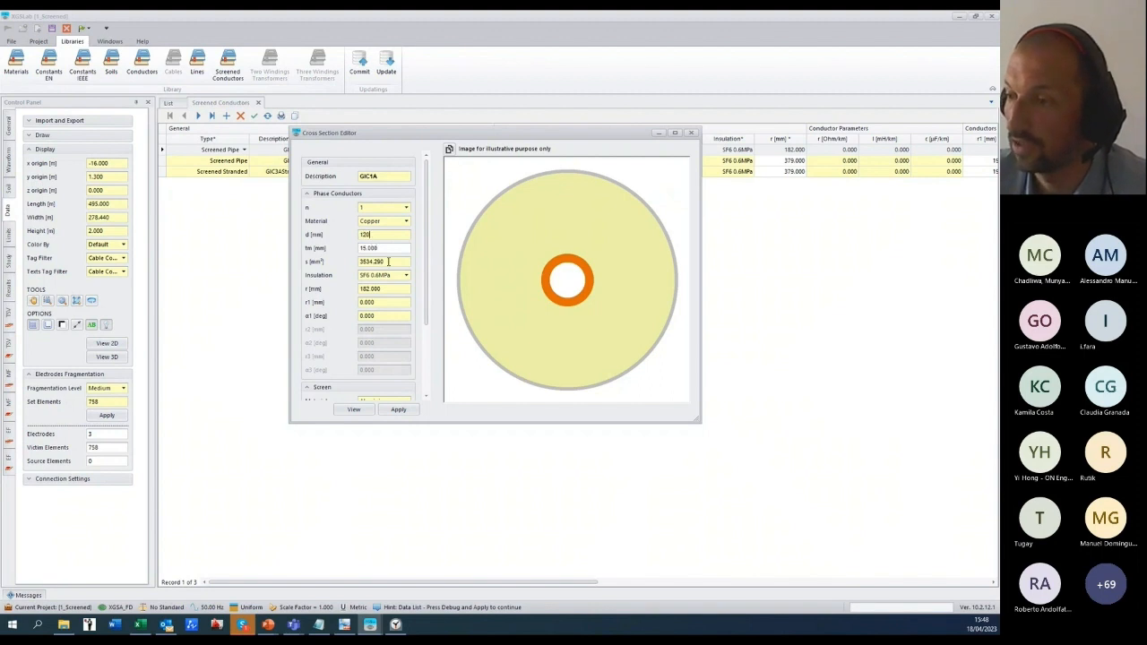
pyautogui.click(391, 262)
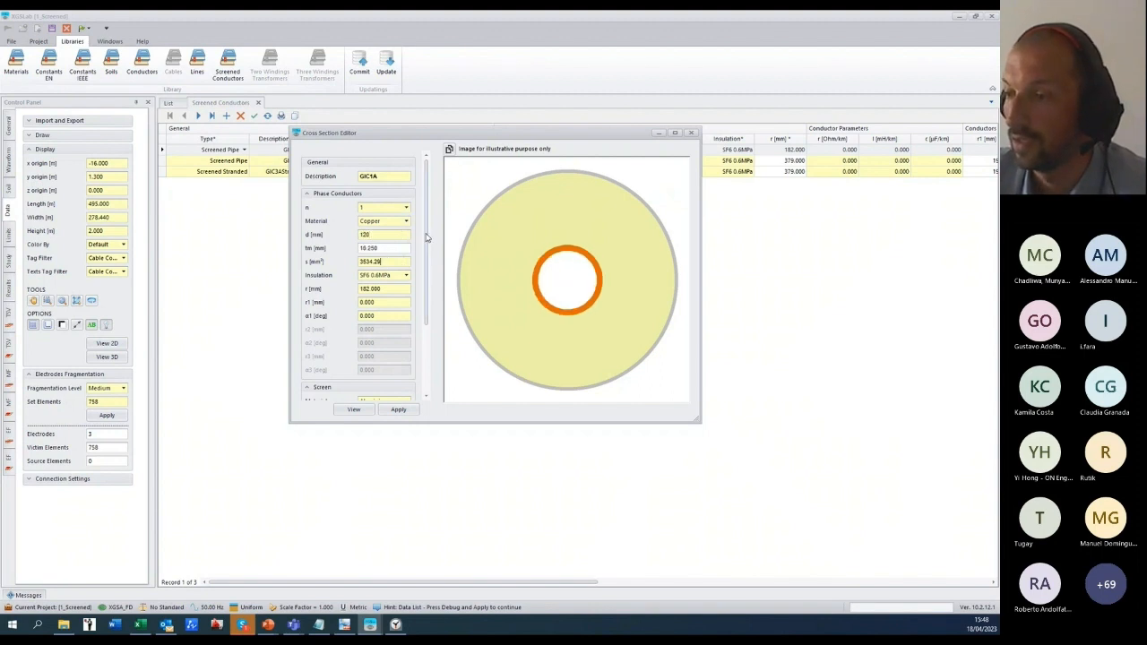
# Step: Set the number of phase conductors to 2 and conductor 1's distance to the center to 20 mm
pyautogui.scroll(-1, 425, 238)
pyautogui.click(406, 187)
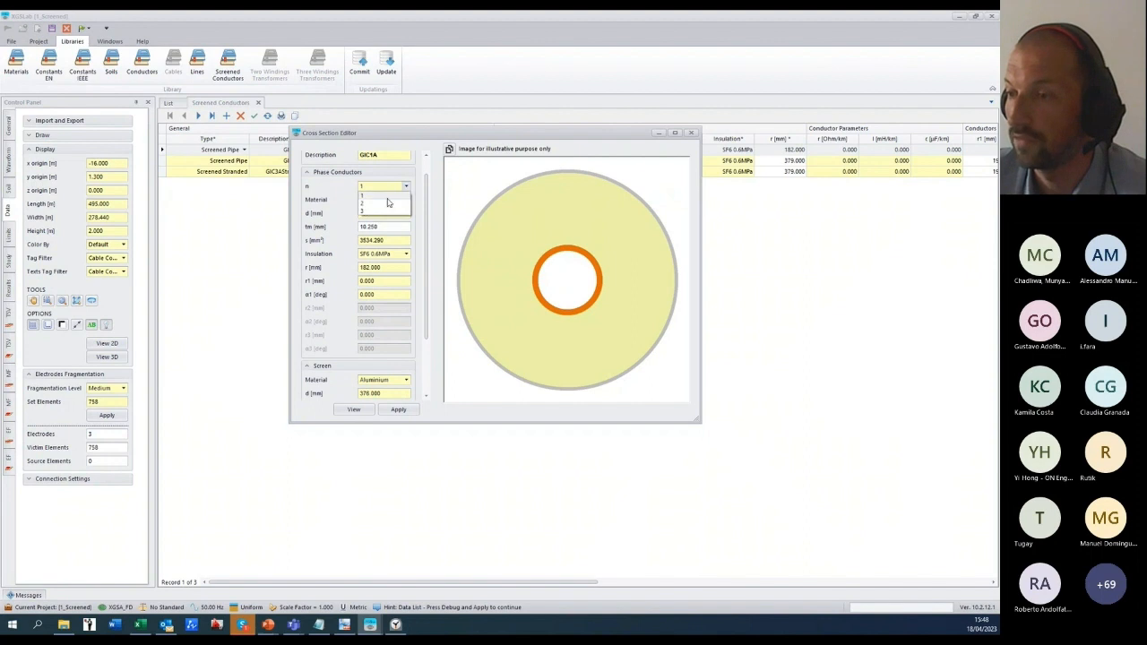
pyautogui.click(387, 204)
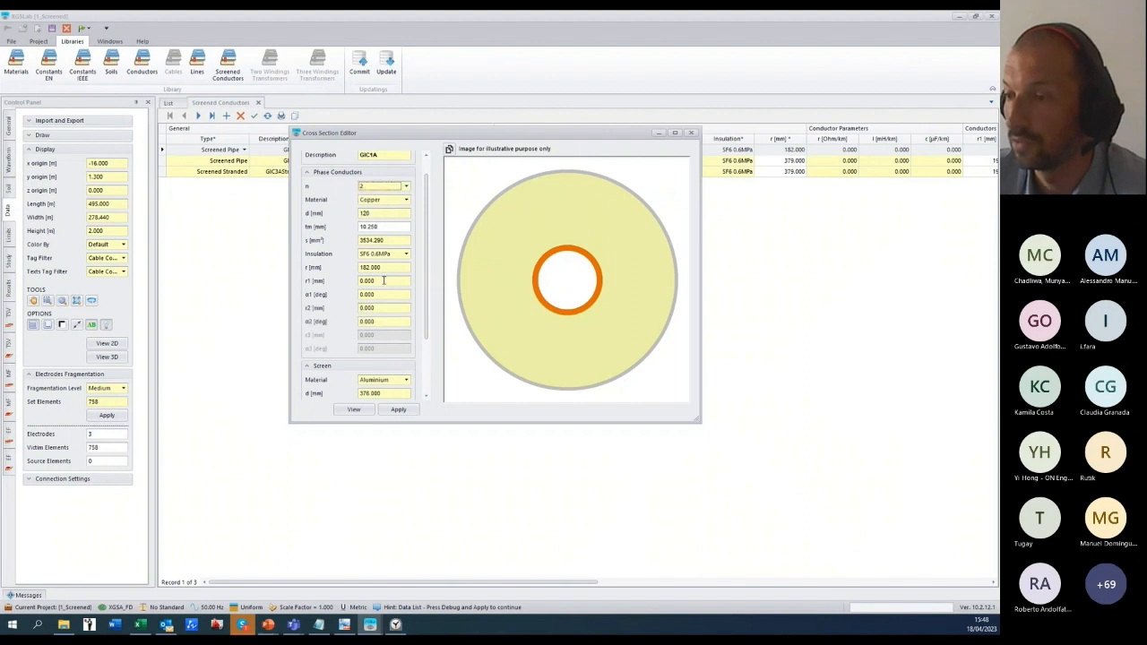
pyautogui.click(384, 282)
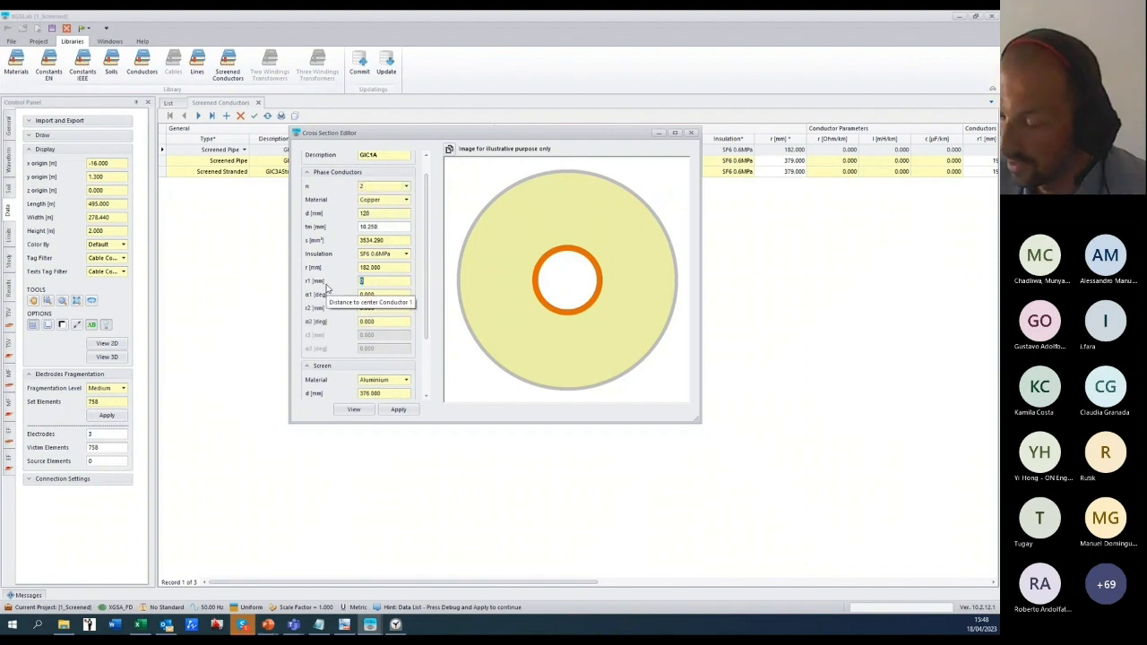
pyautogui.write('20')
# Step: Set conductor 2's distance to the center to 50 mm and its angle to 120 degrees
pyautogui.click(382, 308)
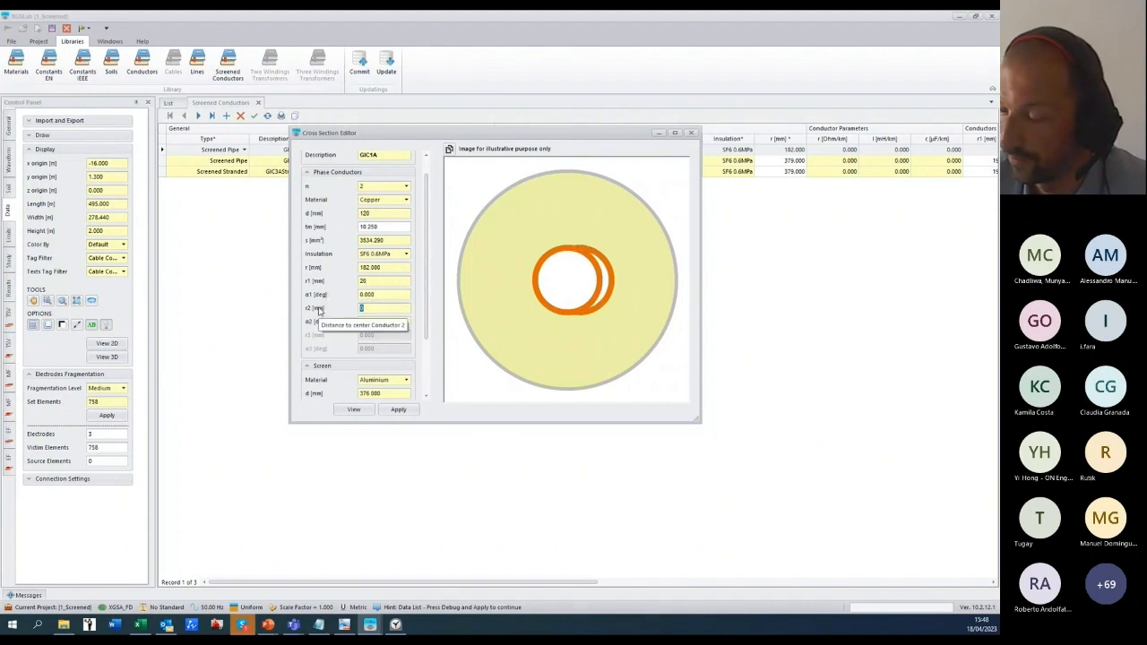
pyautogui.write('50')
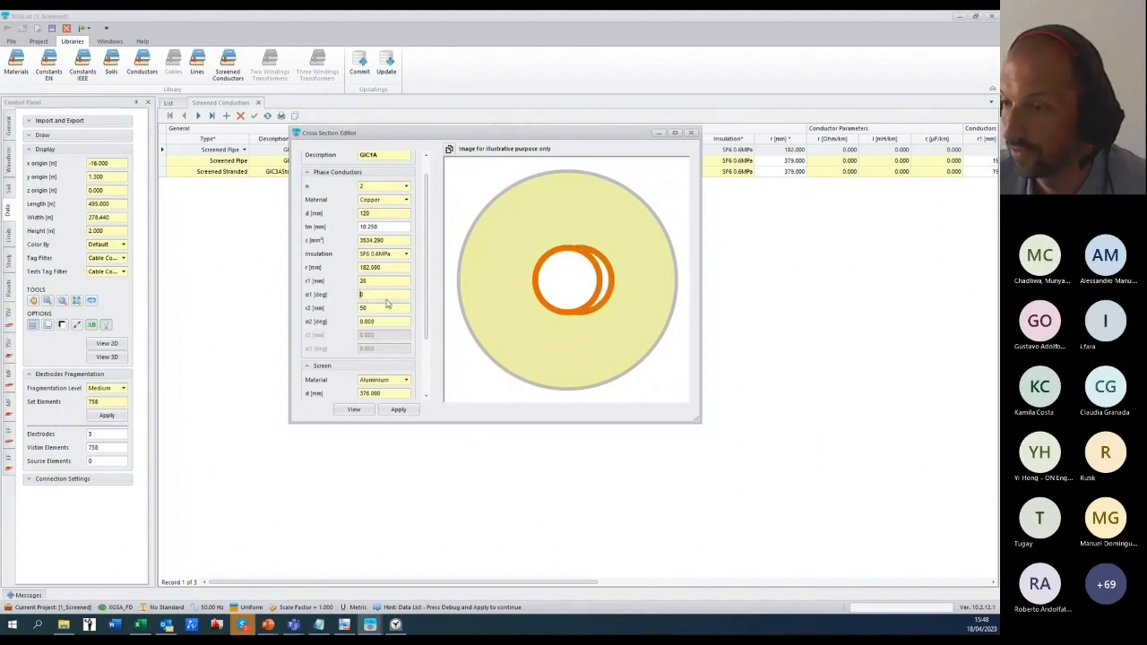
pyautogui.press('Tab')
pyautogui.write('120')
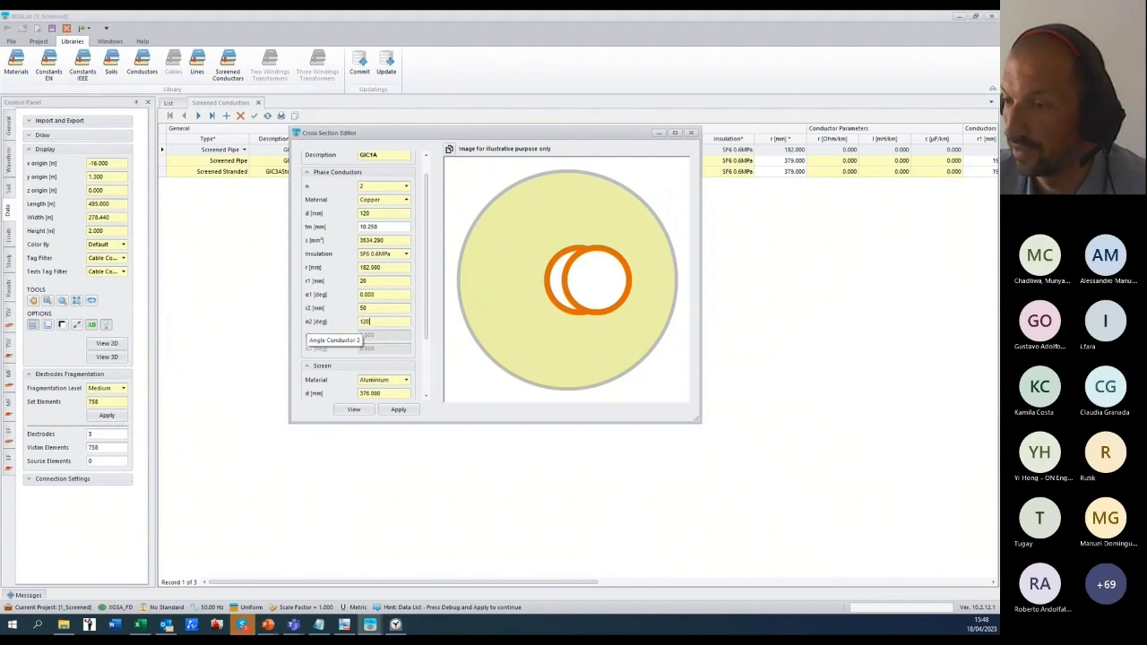
pyautogui.click(392, 308)
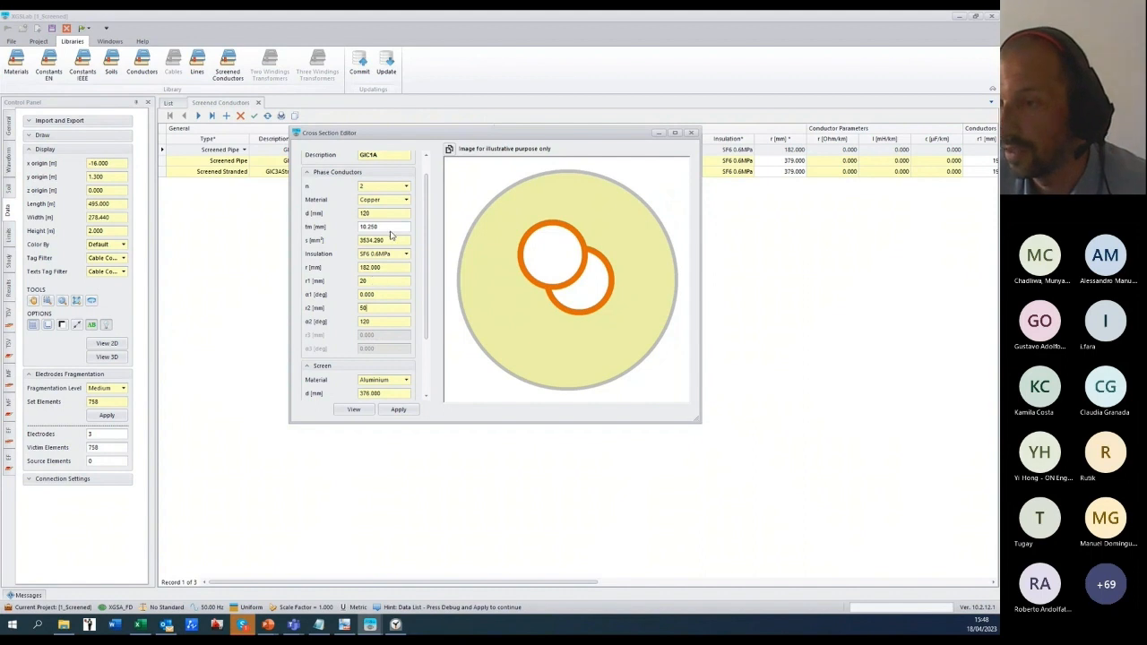
# Step: Set the outer diameter of the phase conductors to 60 mm
pyautogui.moveTo(387, 215); pyautogui.dragTo(330, 215)
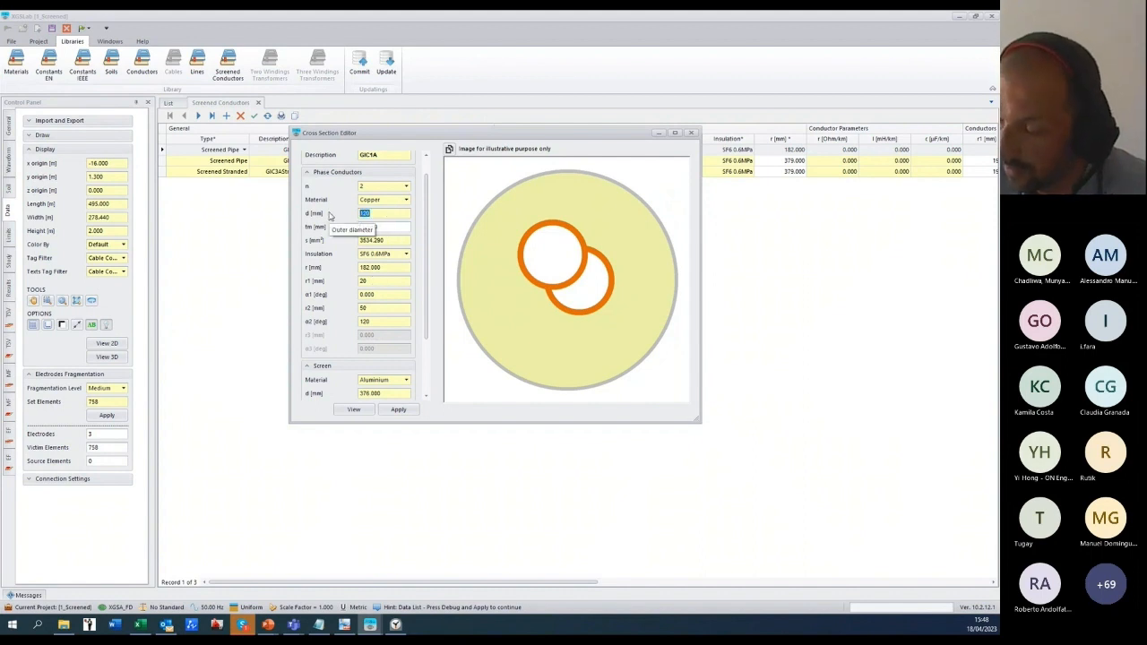
pyautogui.write('60')
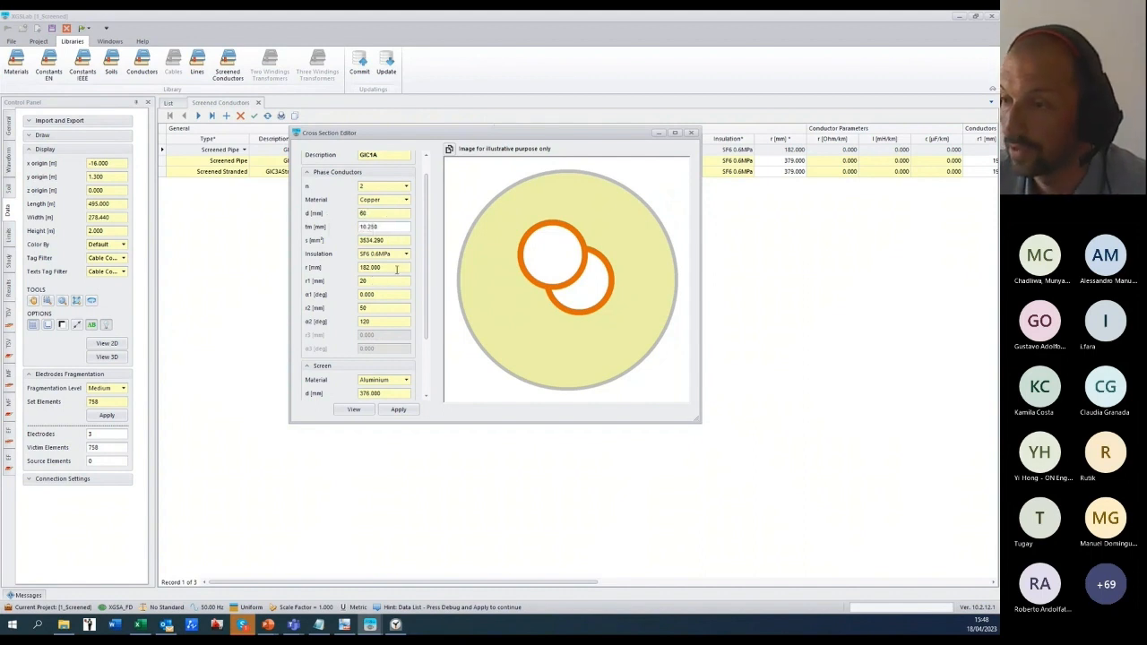
pyautogui.click(399, 267)
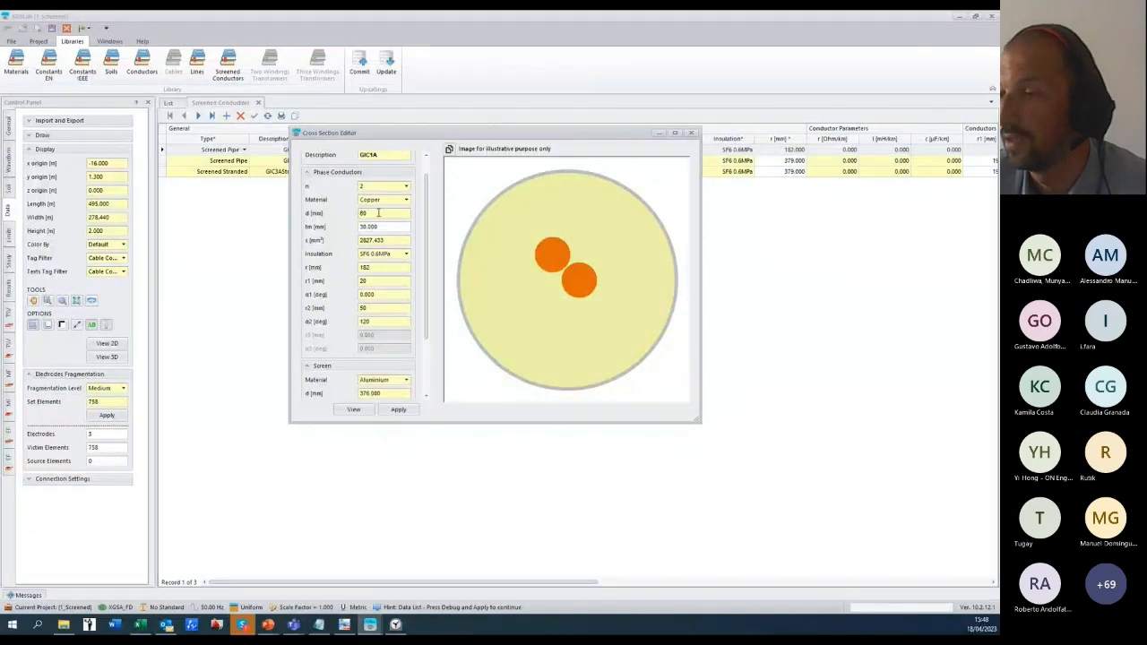
# Step: Increase the outer diameter of the phase conductors to 70 mm
pyautogui.moveTo(377, 212); pyautogui.dragTo(328, 213)
pyautogui.write('70')
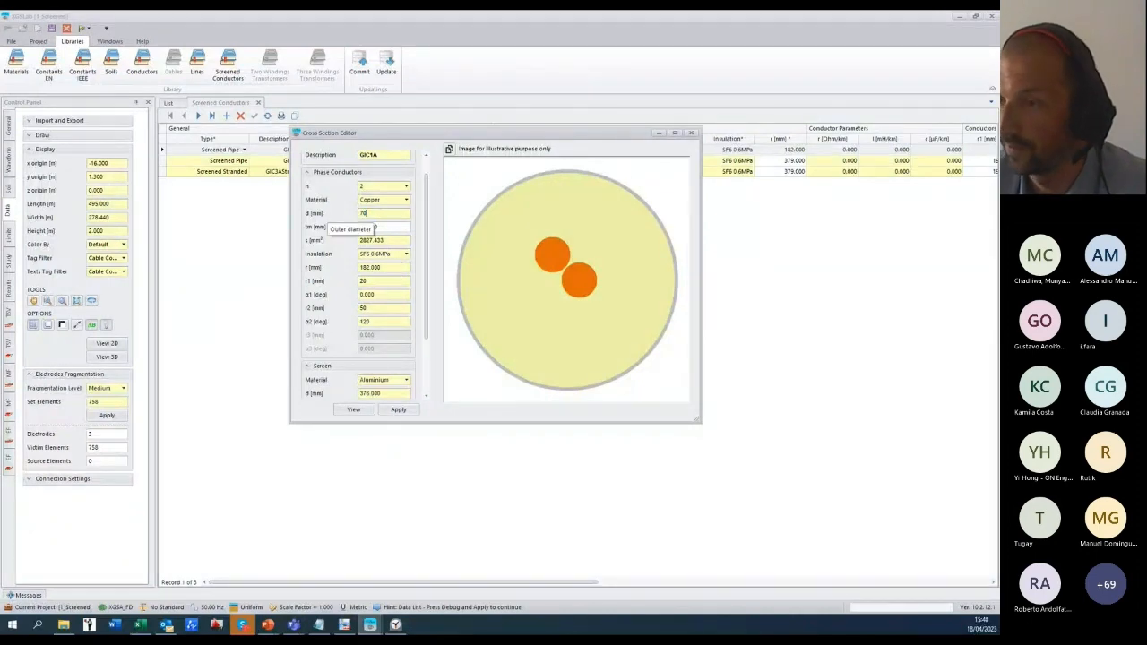
pyautogui.click(396, 269)
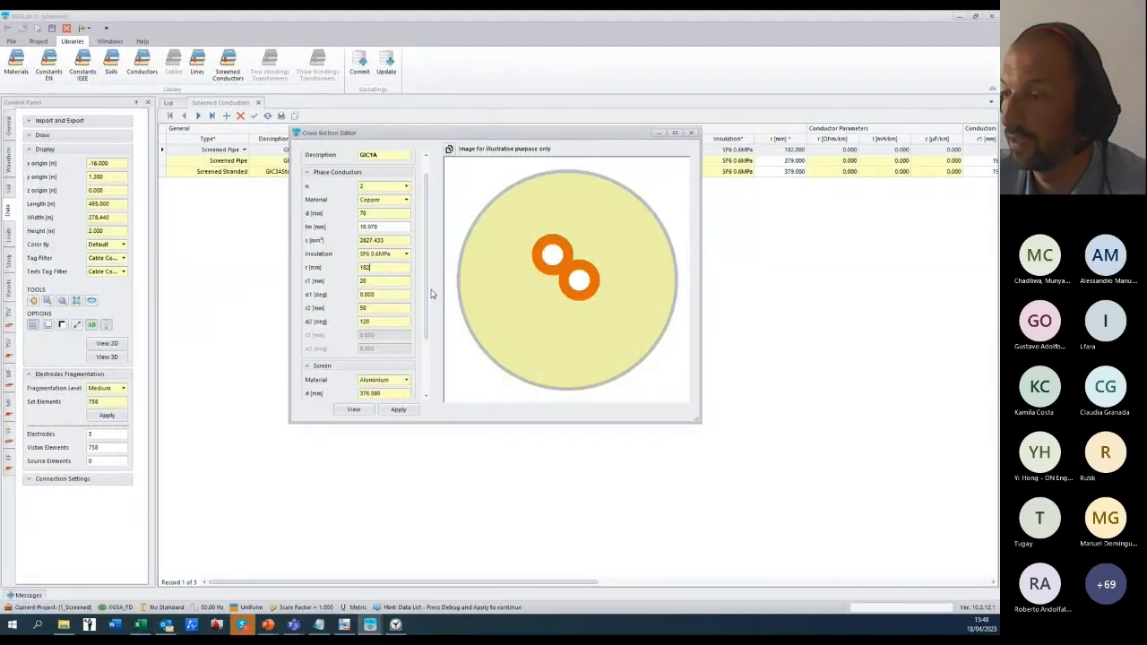
# Step: Set conductor 1's distance to the center to 30 mm
pyautogui.moveTo(377, 283); pyautogui.dragTo(313, 284)
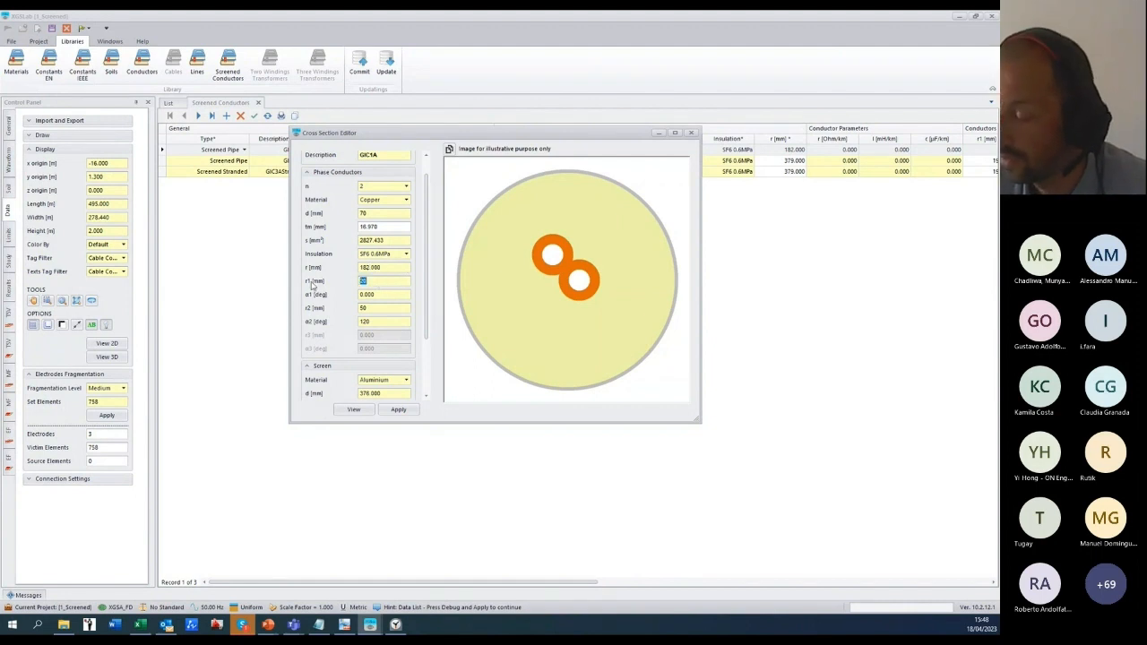
pyautogui.write('36')
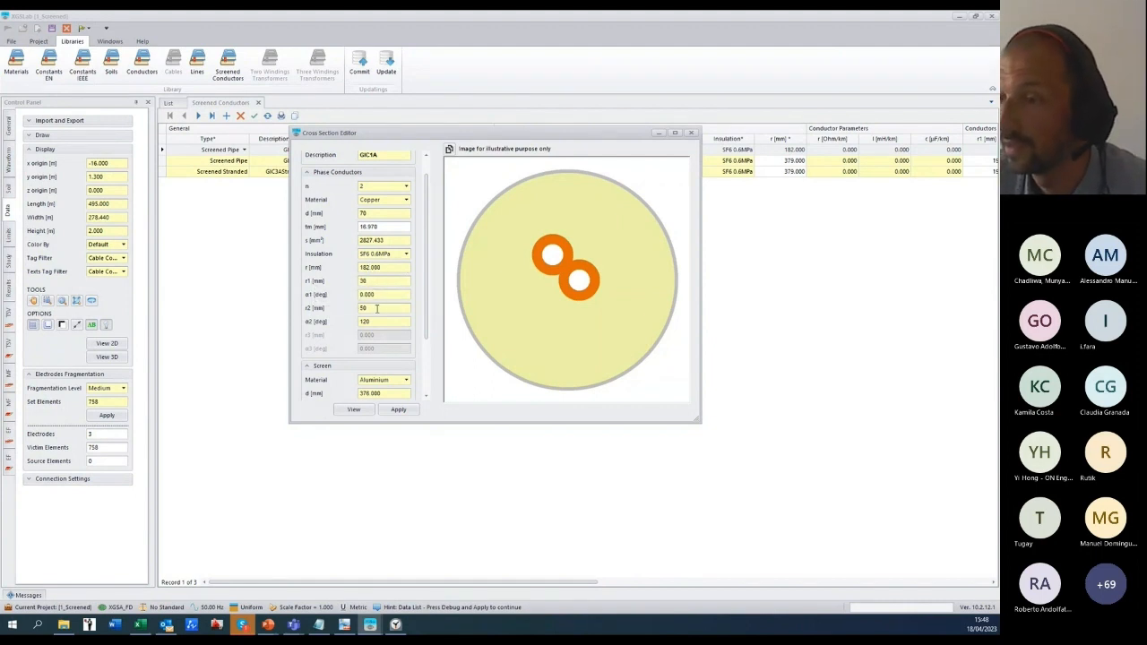
pyautogui.click(395, 310)
# Step: Set conductor 1's distance to the center to 60 mm and check the screen parameters
pyautogui.moveTo(391, 281); pyautogui.dragTo(322, 279)
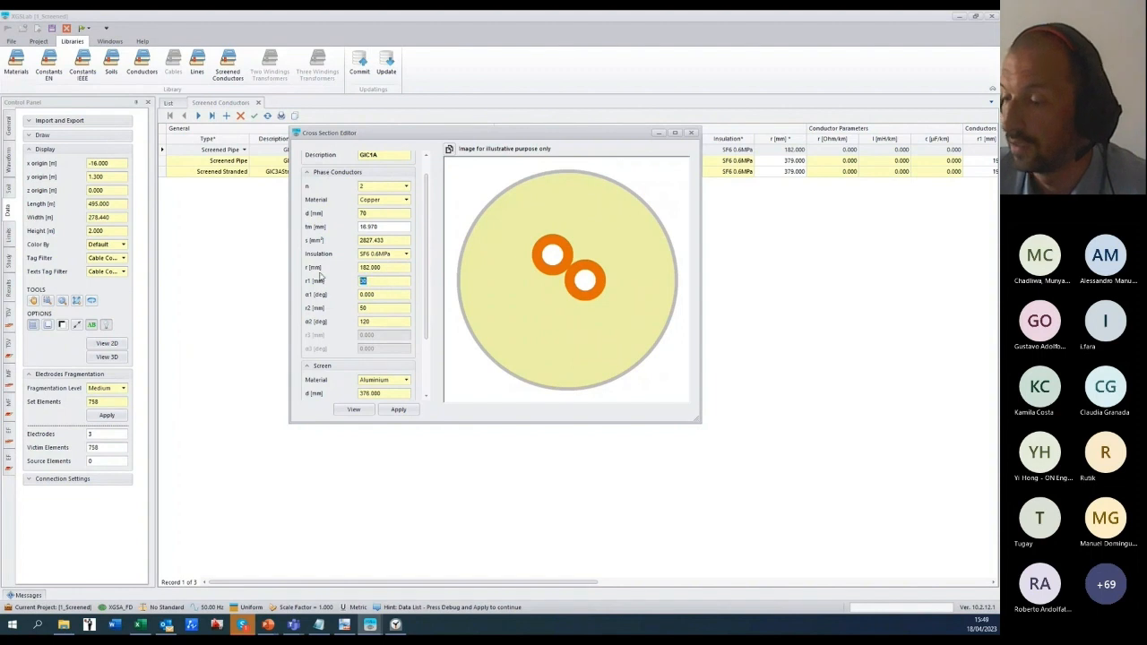
pyautogui.write('60')
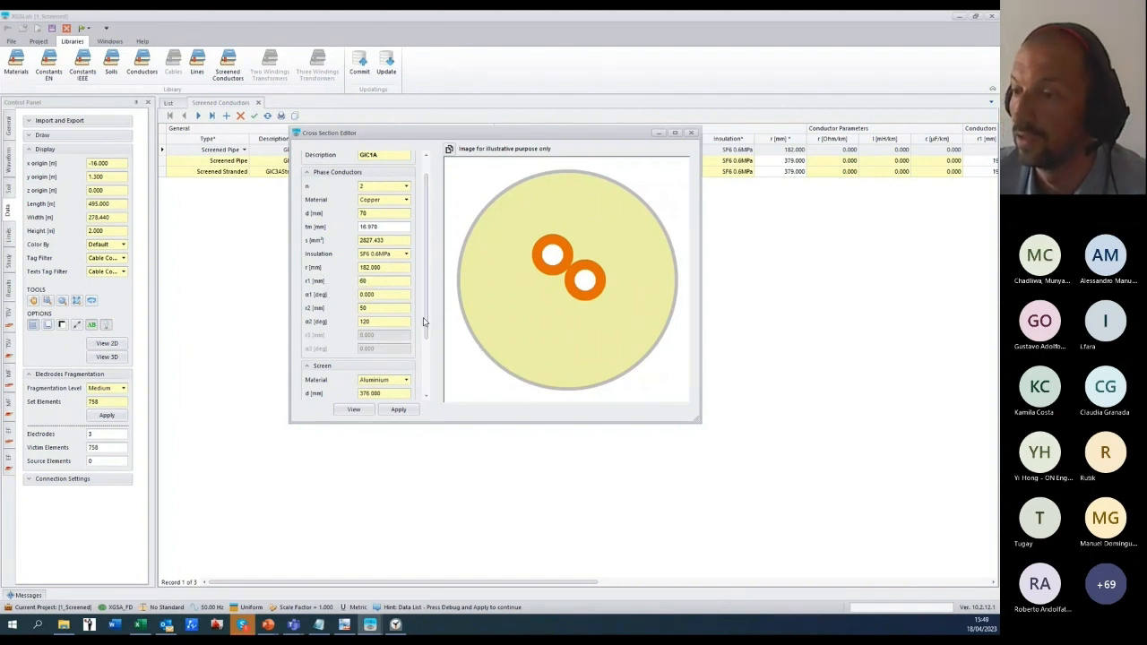
pyautogui.click(391, 308)
pyautogui.scroll(-3, 426, 310)
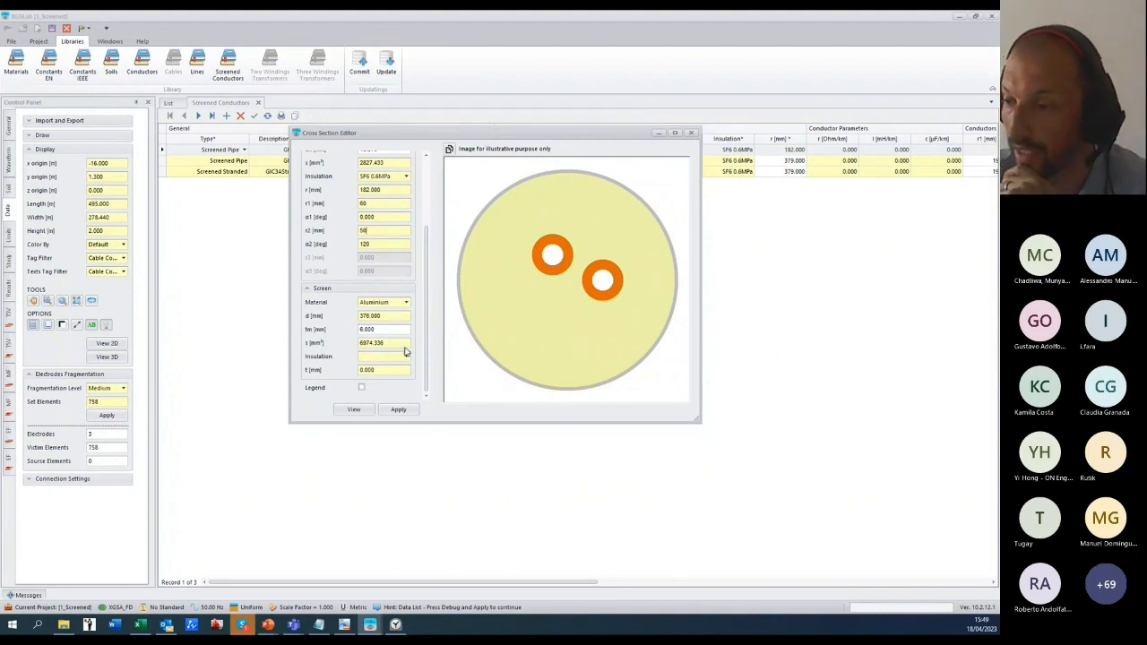
# Step: Show the dimension legend on GIC1A's cross-section preview
pyautogui.click(362, 389)
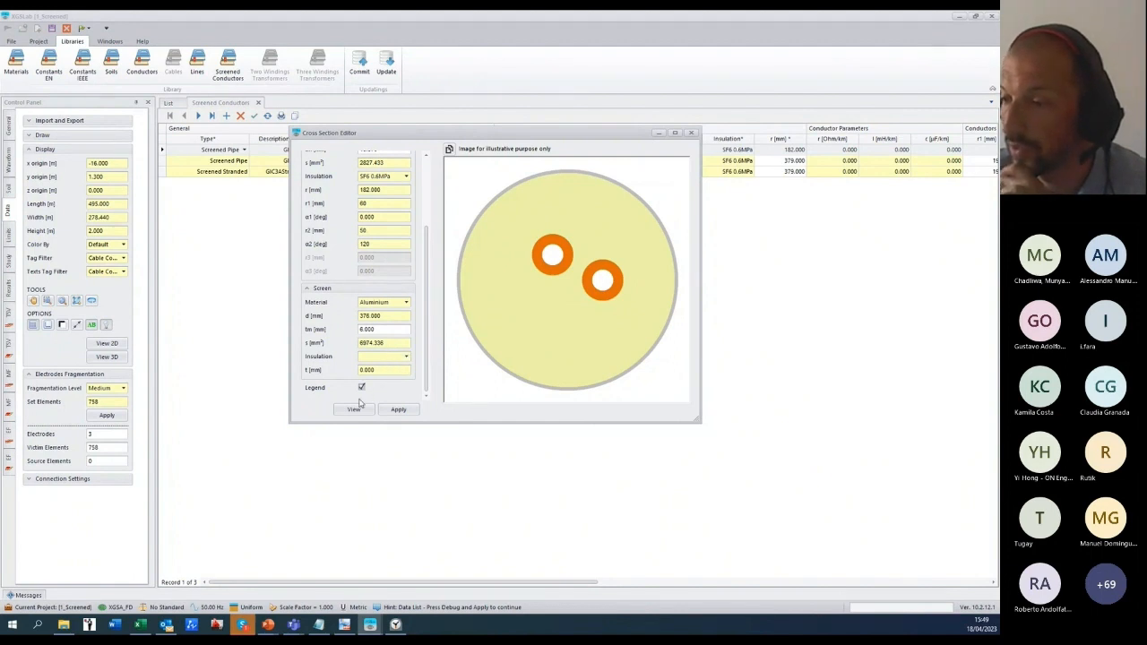
pyautogui.click(354, 413)
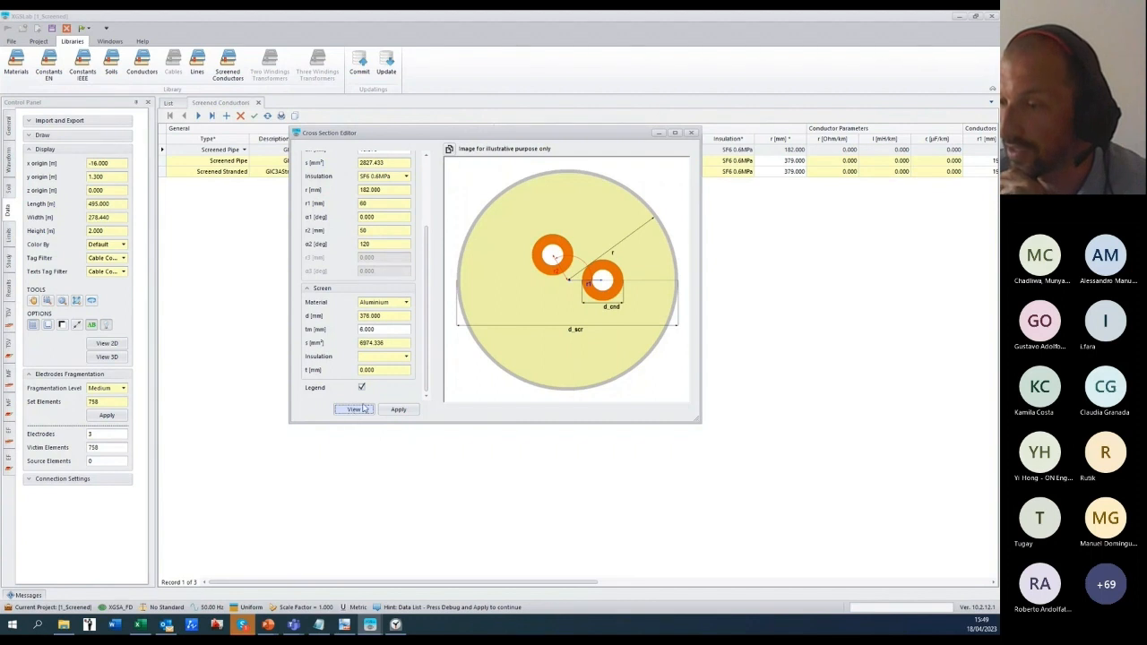
pyautogui.moveTo(429, 292); pyautogui.dragTo(428, 327)
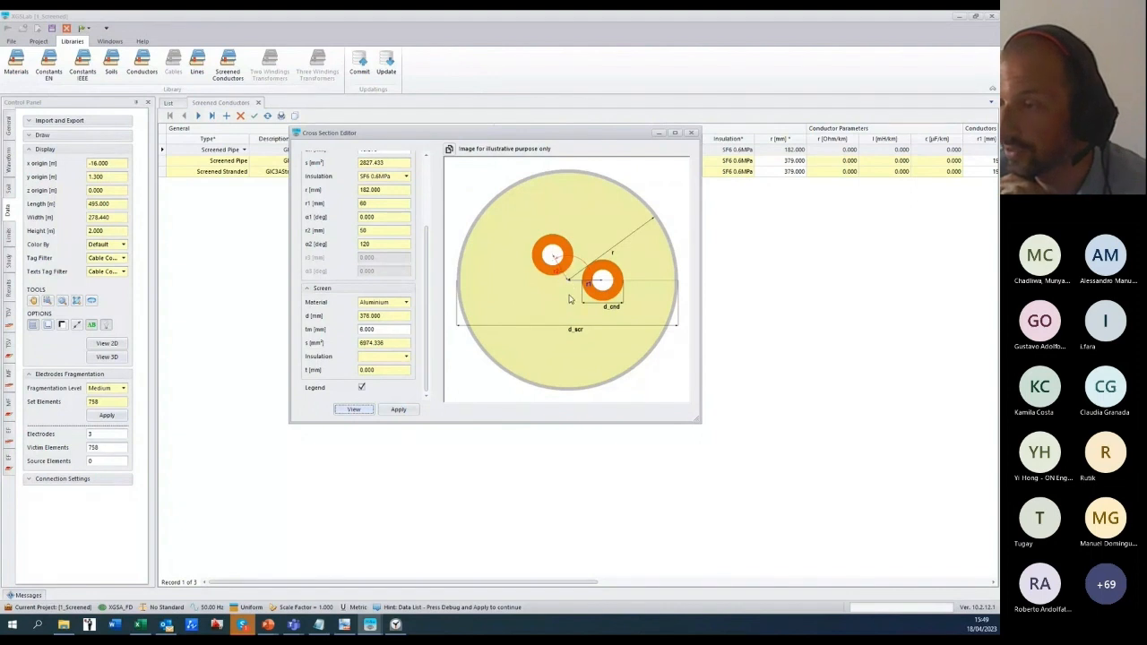
# Step: Review the phase conductor distances and angles against the labelled preview, and close the cross-section editor without applying
pyautogui.moveTo(427, 279); pyautogui.dragTo(426, 237)
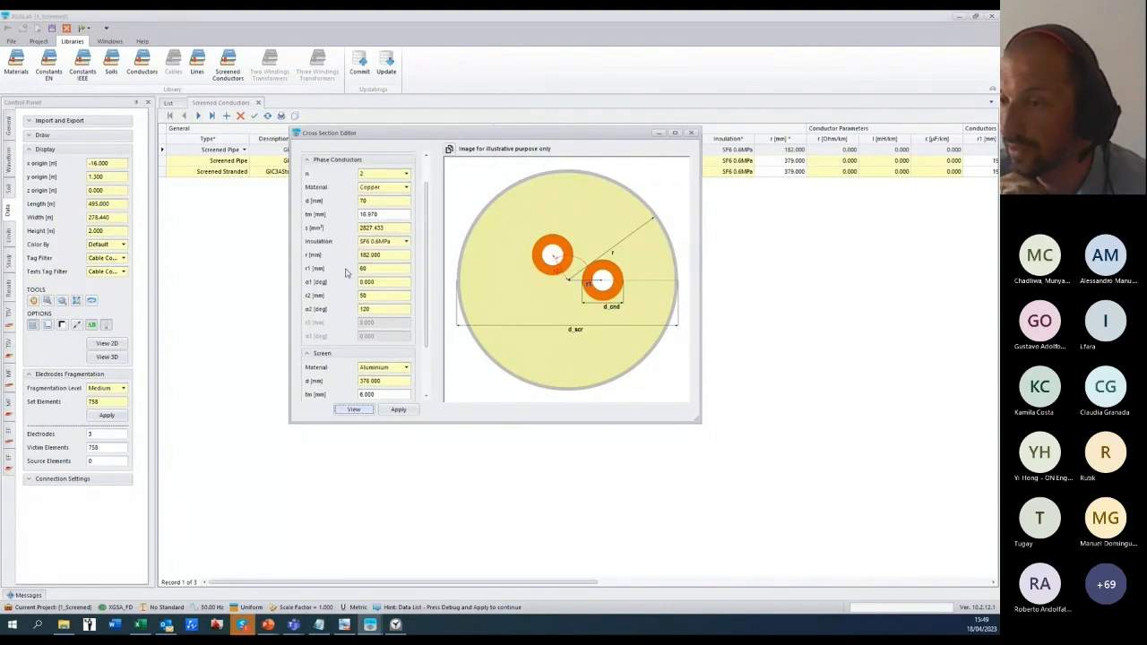
pyautogui.moveTo(369, 296); pyautogui.dragTo(347, 298)
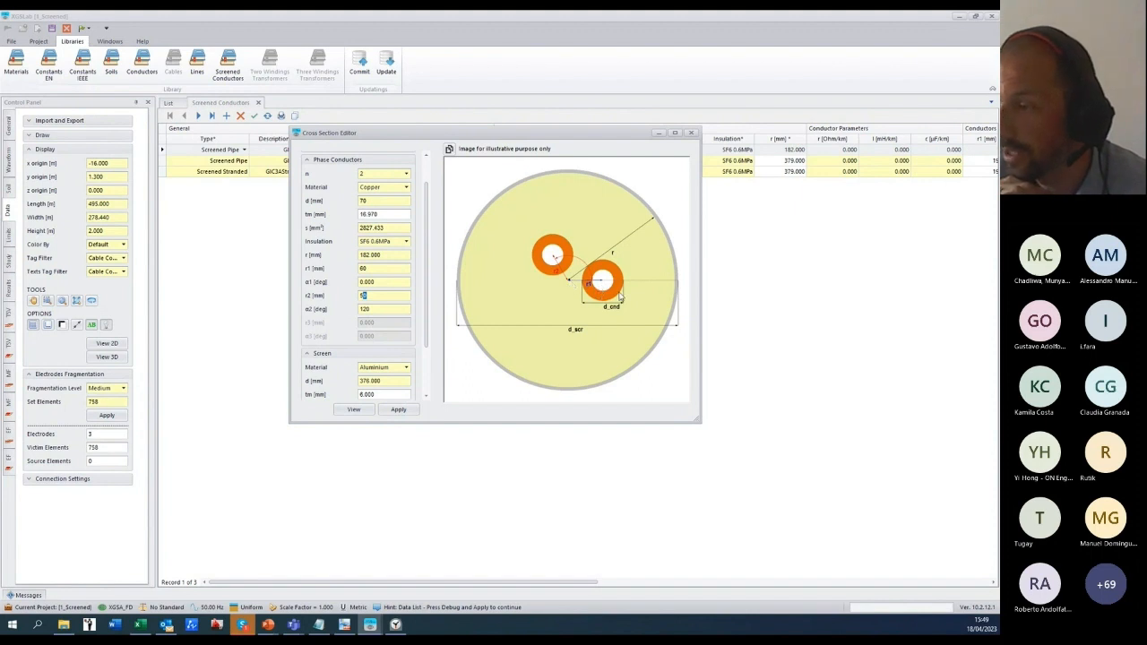
pyautogui.moveTo(427, 272); pyautogui.dragTo(429, 238)
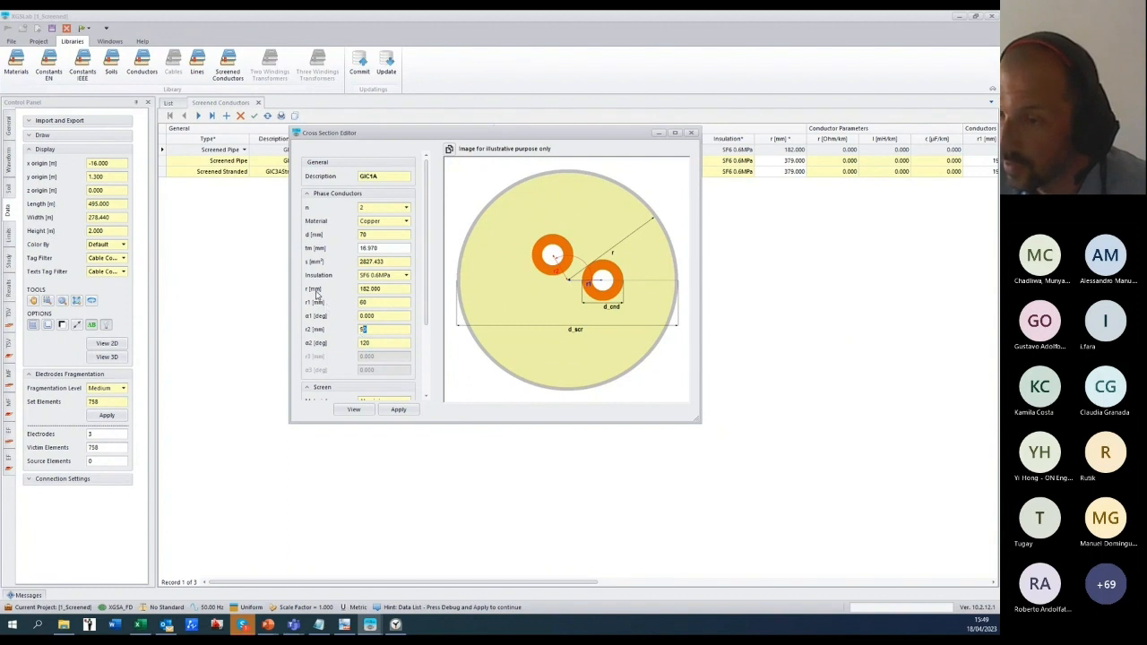
pyautogui.moveTo(427, 283); pyautogui.dragTo(426, 354)
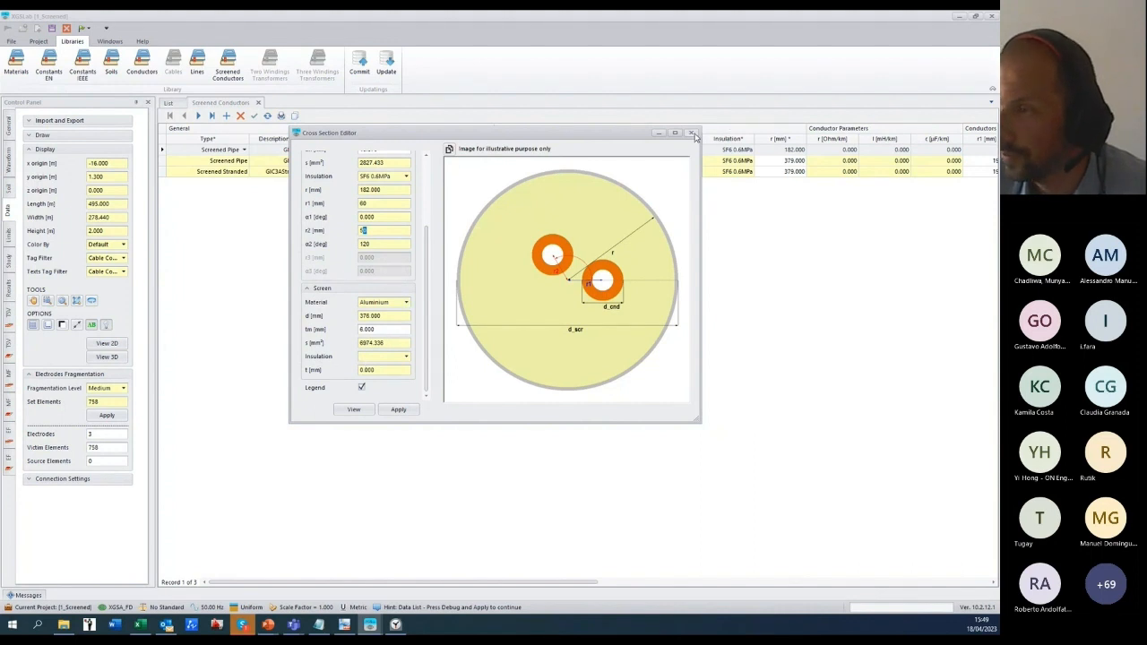
pyautogui.click(693, 134)
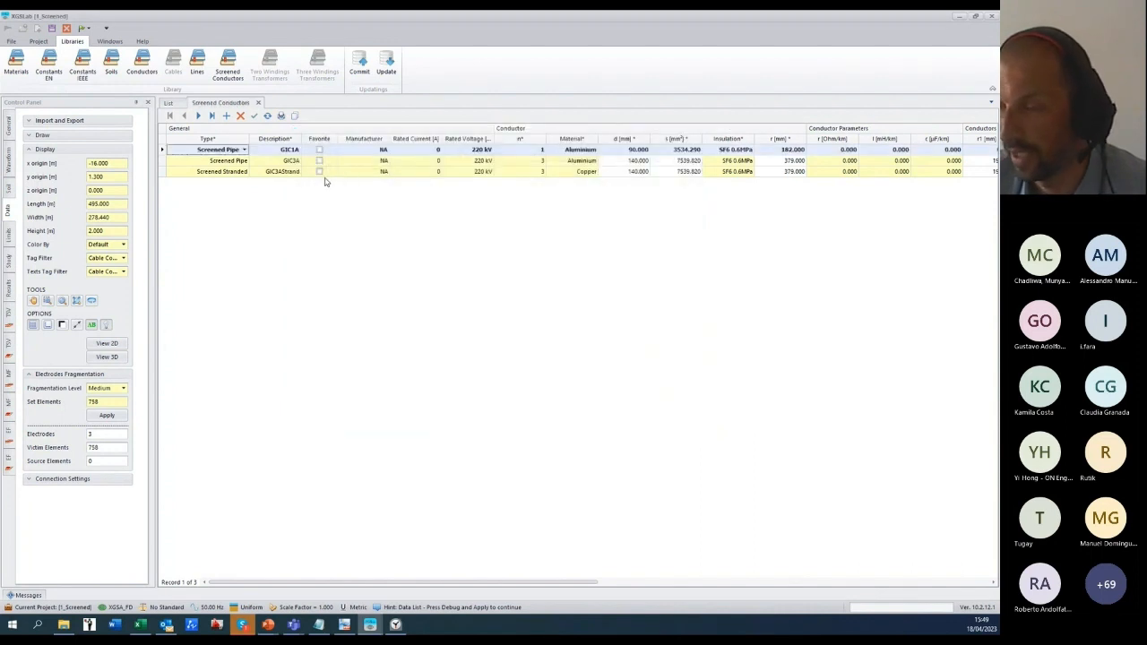
# Step: Open the cross section of the screened stranded conductor GIC3AStrand in the conductor editor and display its screen parameters
pyautogui.click(163, 162)
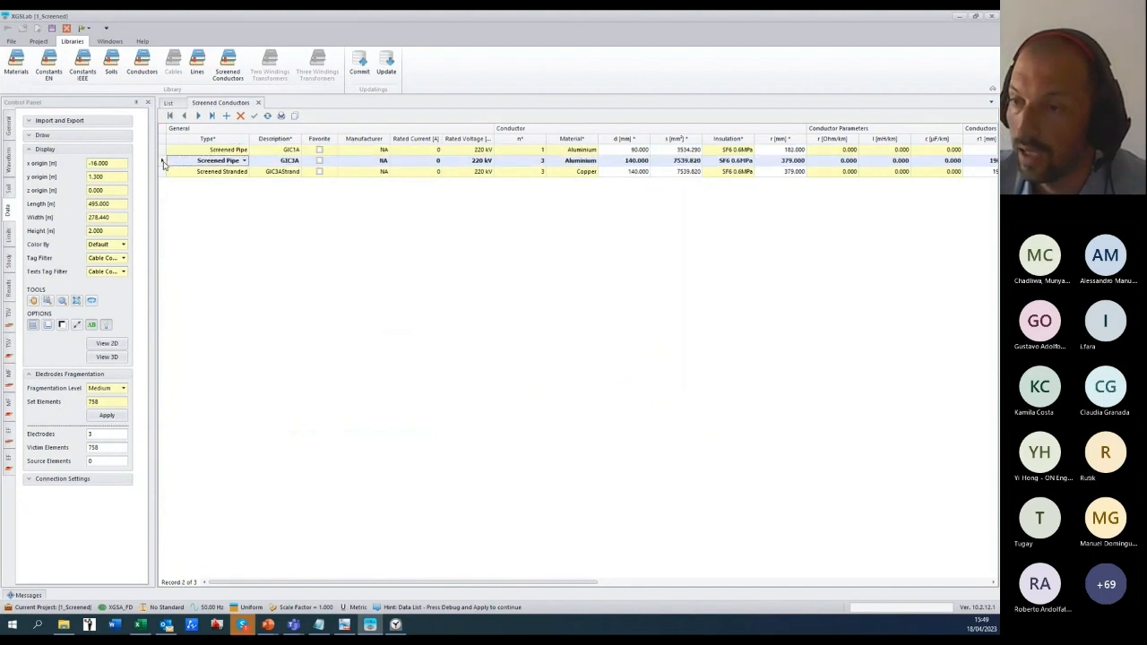
pyautogui.rightClick(164, 171)
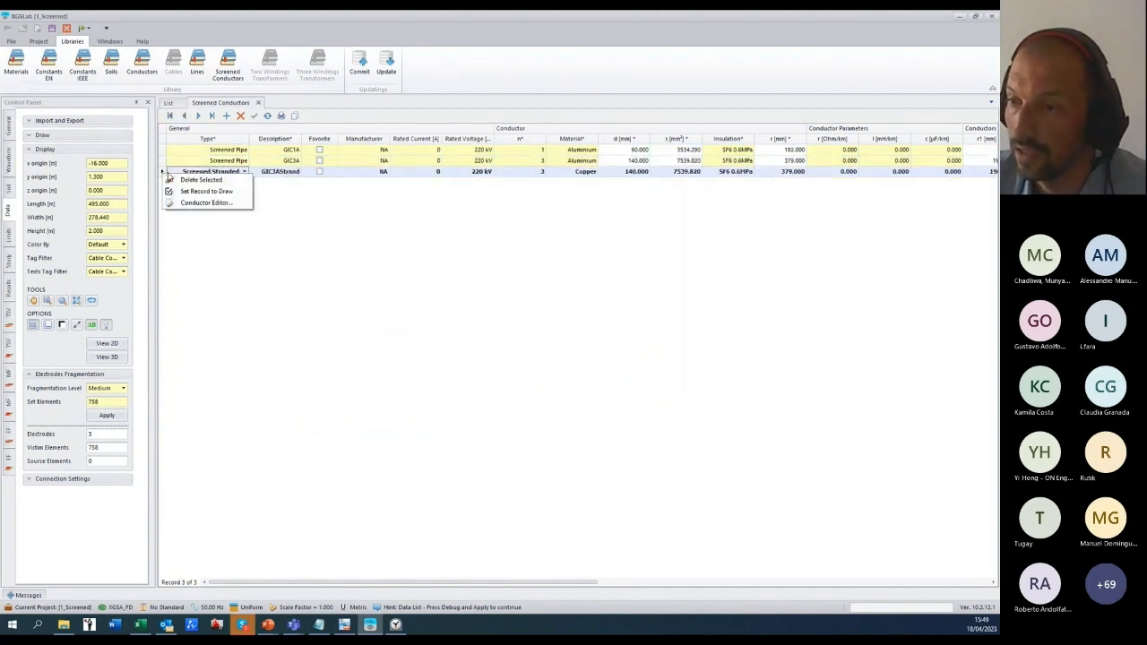
pyautogui.click(186, 202)
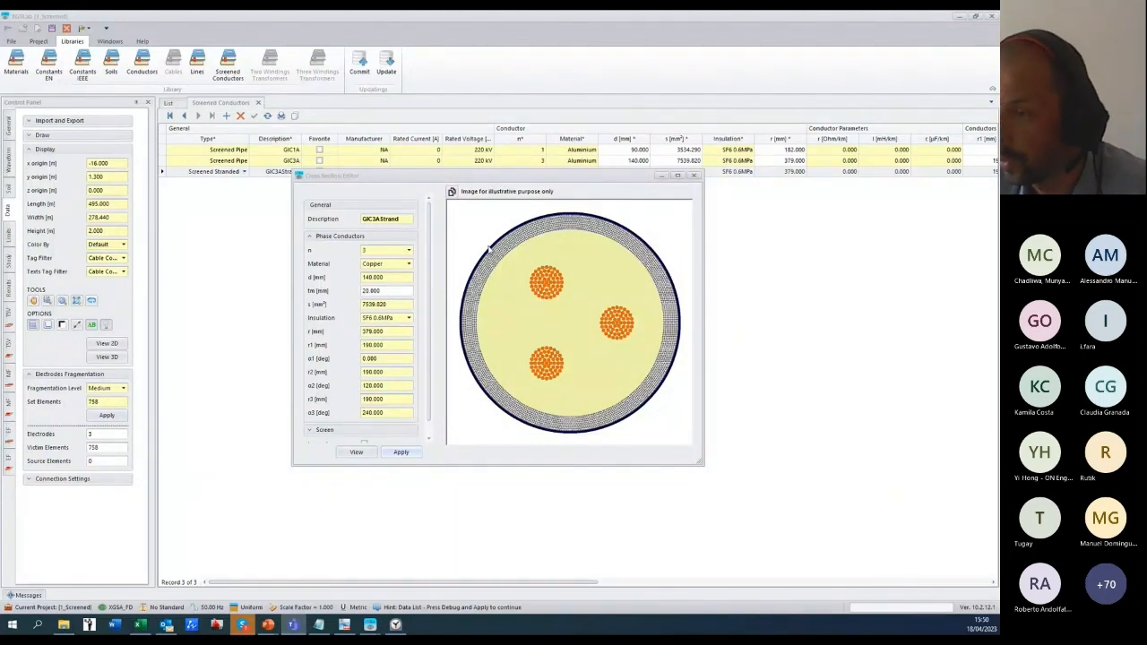
pyautogui.moveTo(428, 274); pyautogui.dragTo(435, 304)
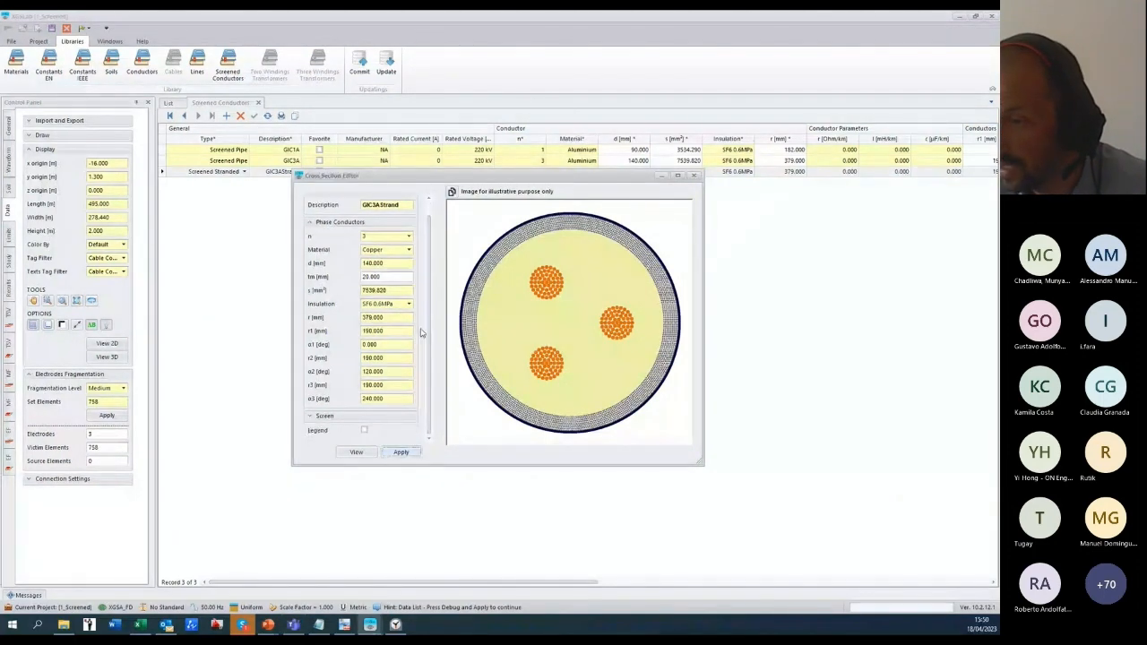
pyautogui.click(326, 417)
pyautogui.scroll(-3, 327, 419)
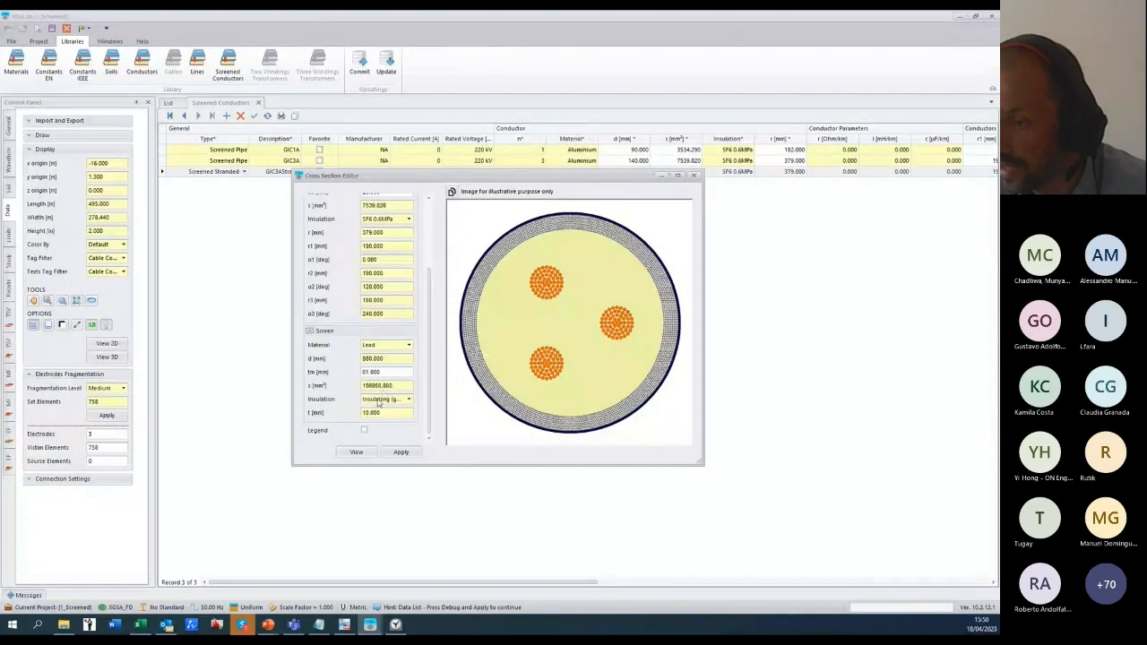
# Step: Set the screen insulation of GIC3AStrand to Bitumen and close the cross-section editor
pyautogui.click(409, 401)
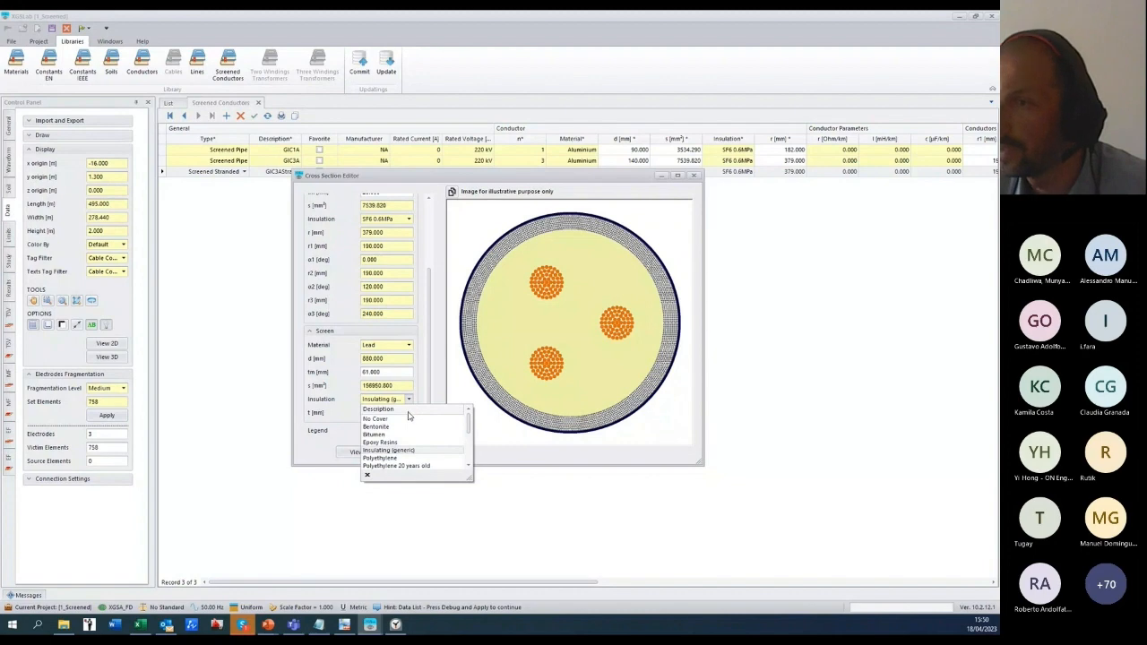
pyautogui.moveTo(475, 178); pyautogui.dragTo(443, 210)
pyautogui.click(662, 205)
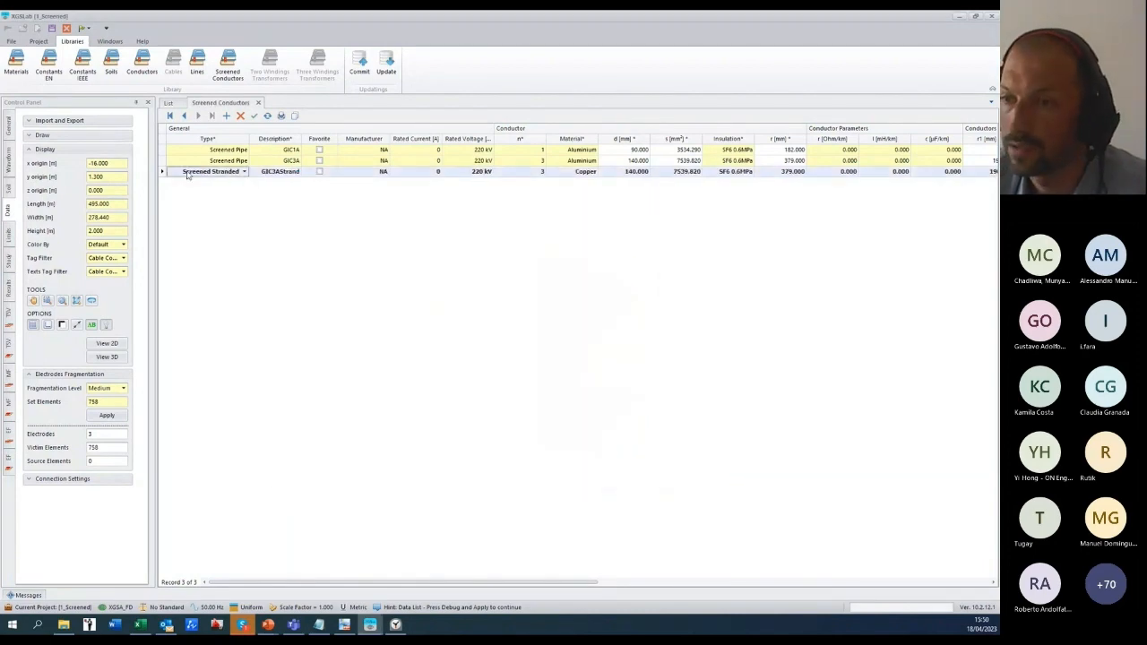
# Step: Reopen GIC3AStrand's cross section, check the screen material, dimensions and insulation, and close the editor
pyautogui.rightClick(161, 174)
pyautogui.click(204, 203)
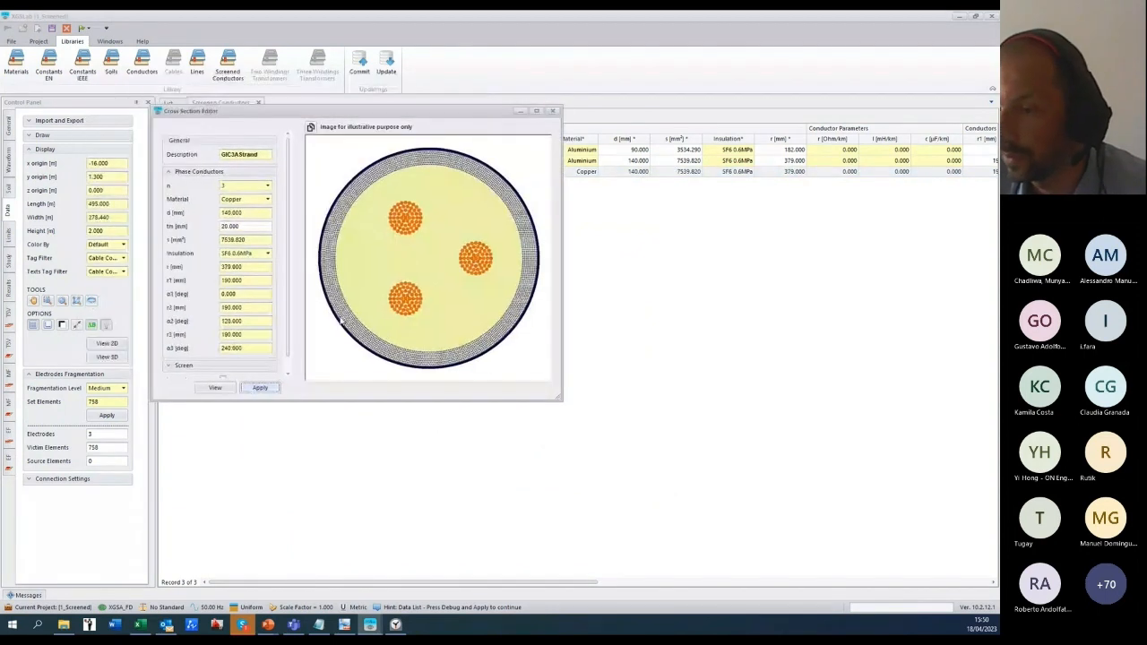
pyautogui.scroll(-1, 288, 366)
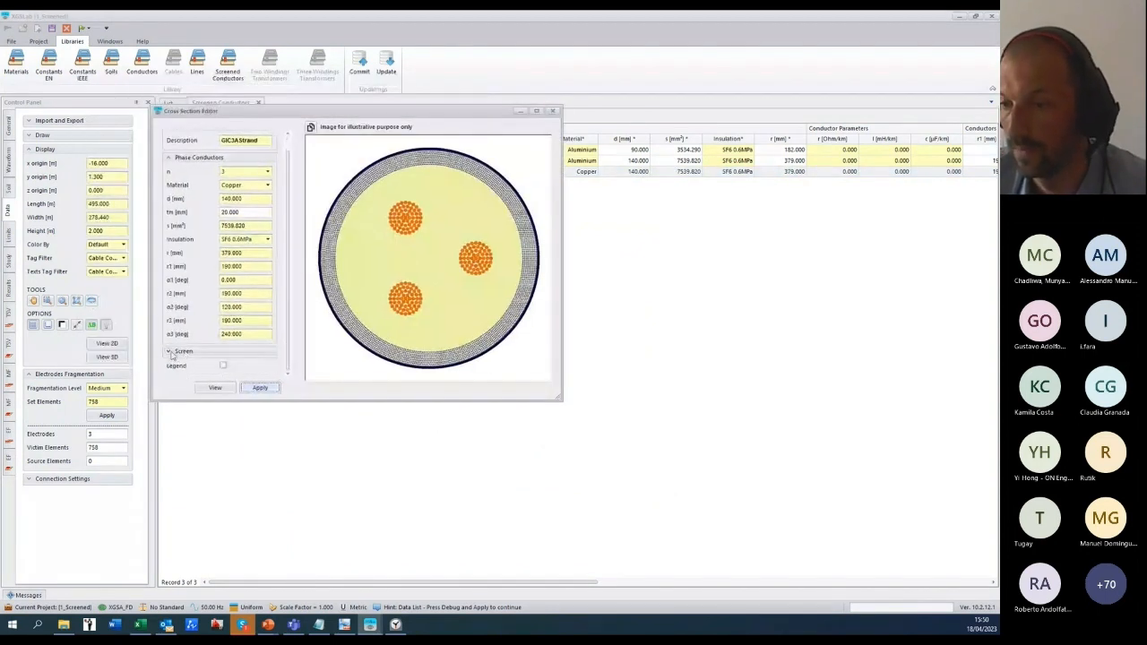
pyautogui.scroll(-4, 288, 354)
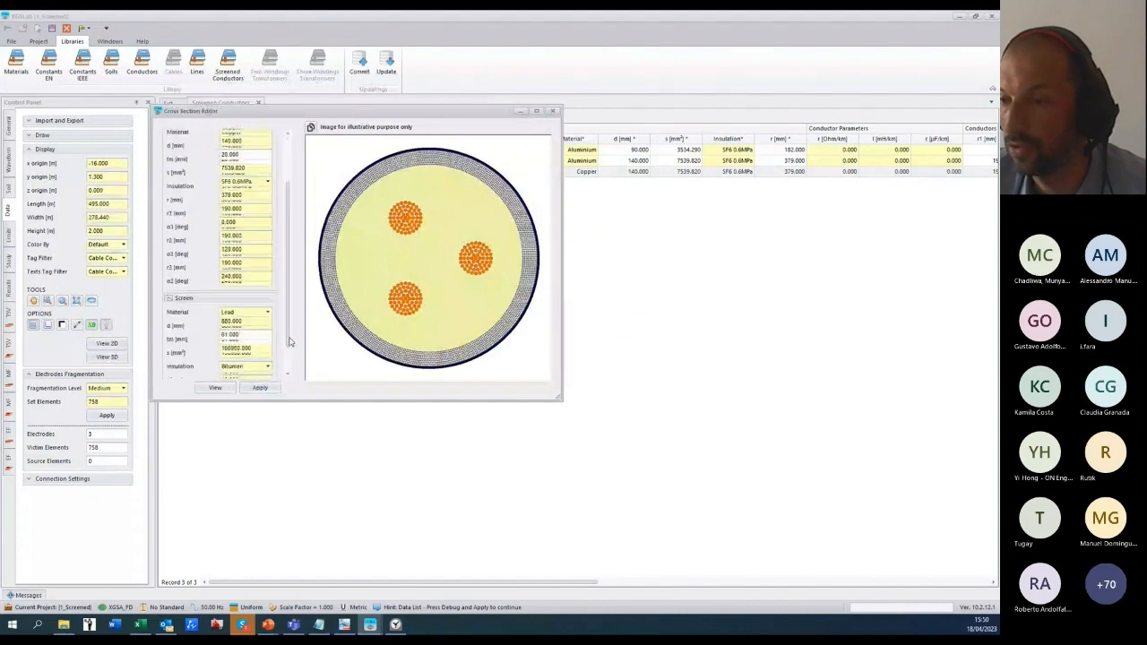
pyautogui.scroll(-2, 289, 342)
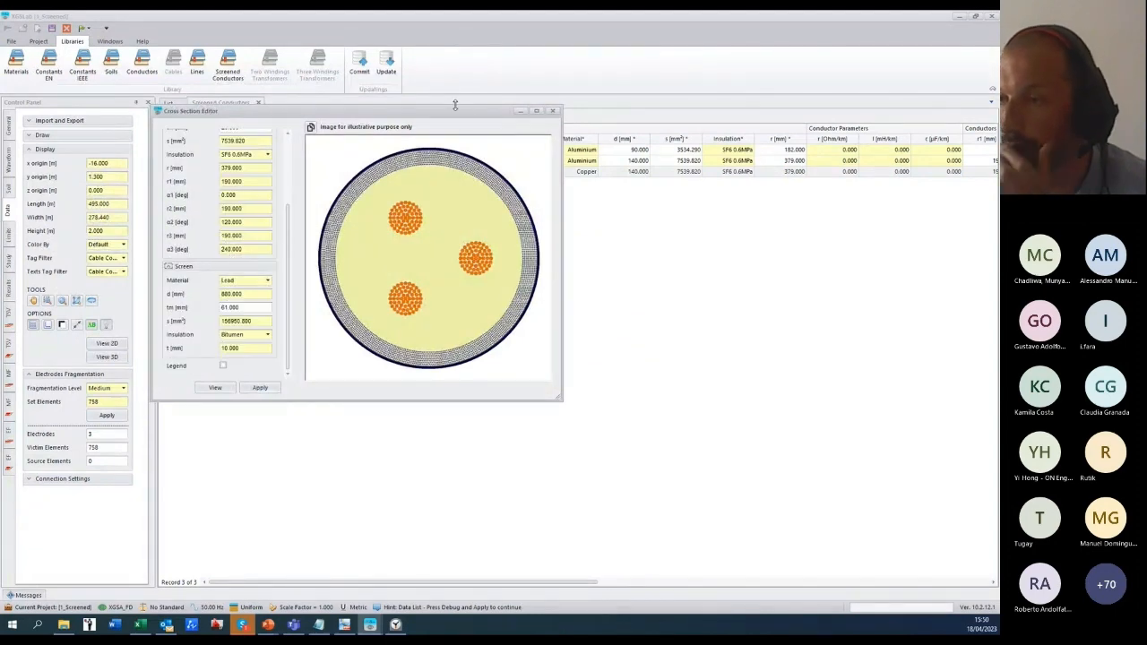
pyautogui.moveTo(455, 113); pyautogui.dragTo(557, 240)
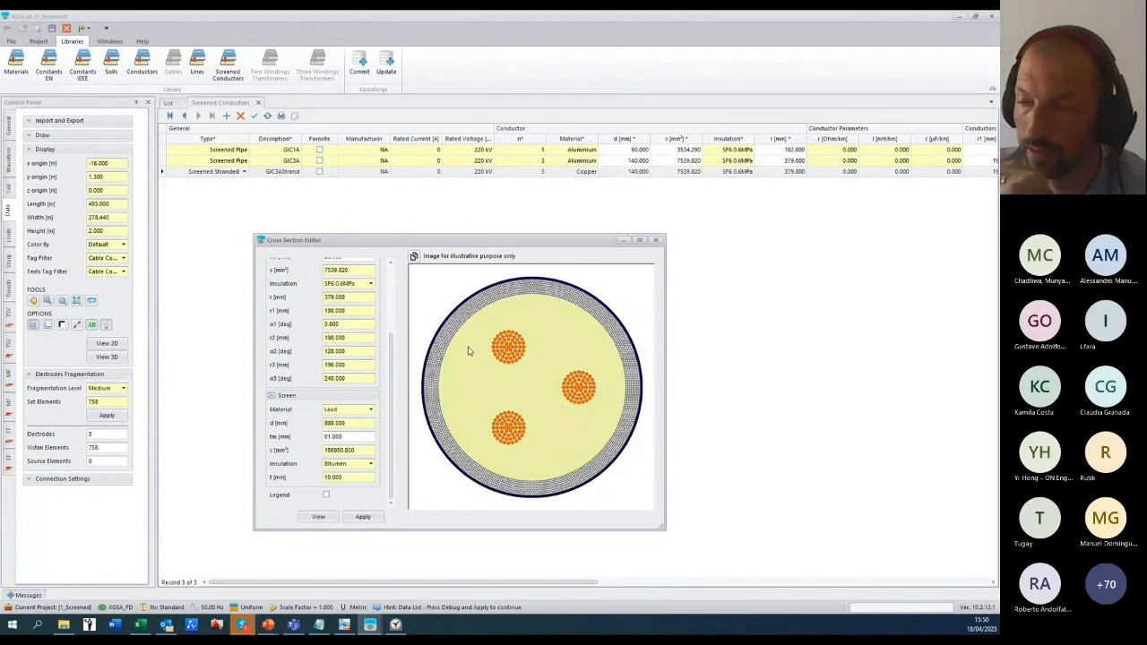
pyautogui.click(655, 241)
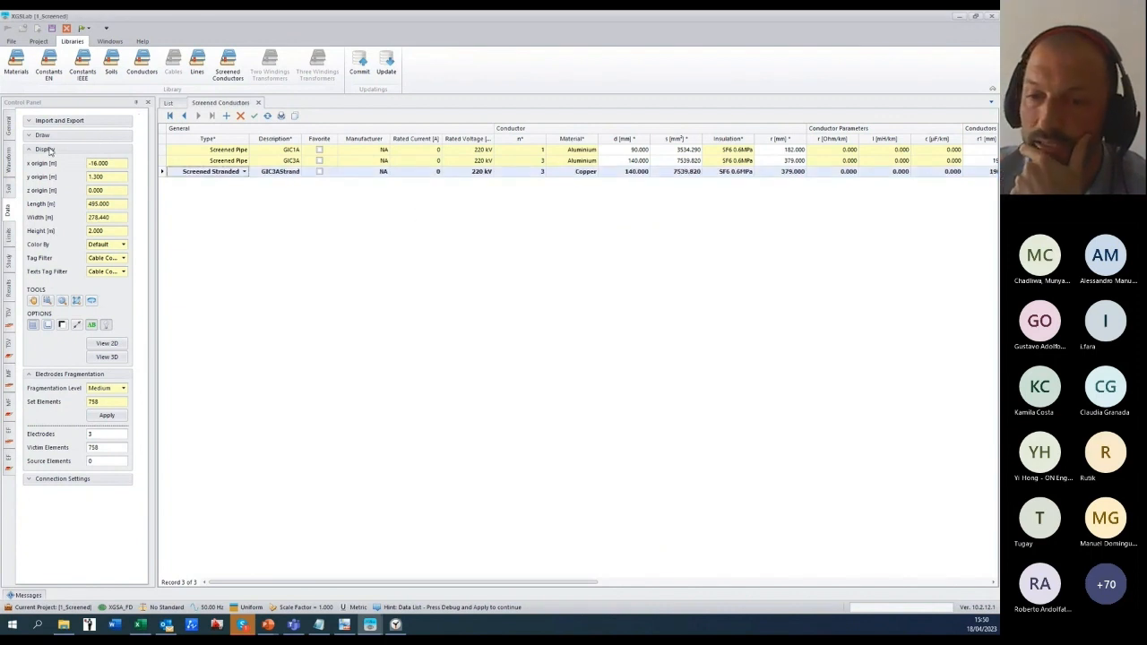
pyautogui.click(268, 625)
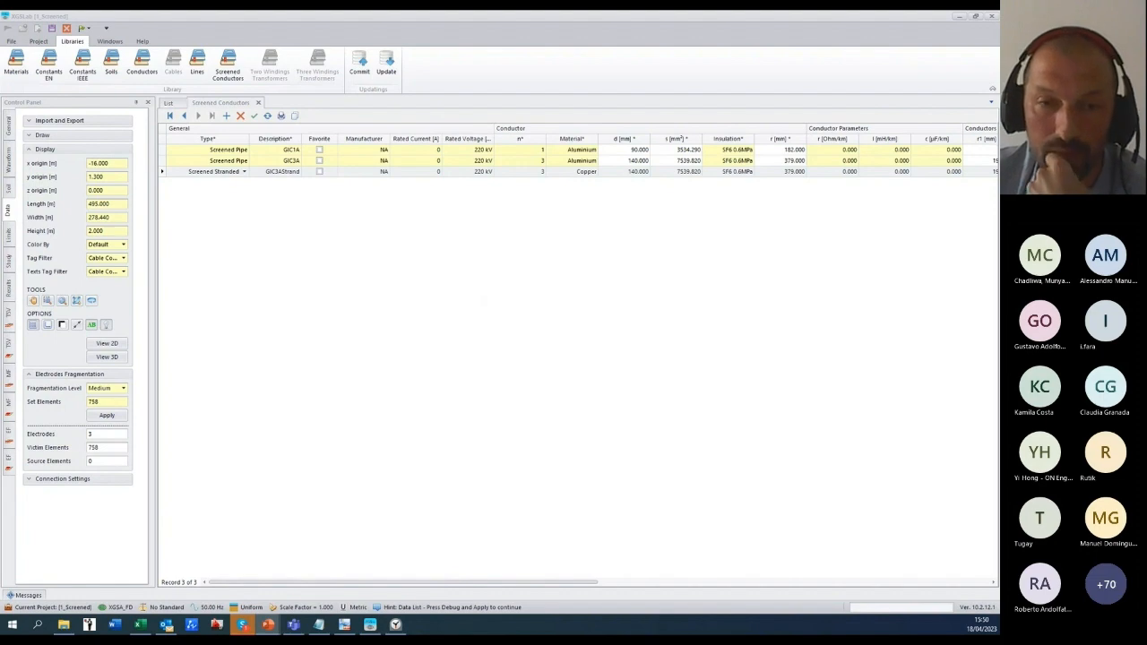
# Step: Open the project's conductor data list and delete all of its conductors
pyautogui.click(39, 41)
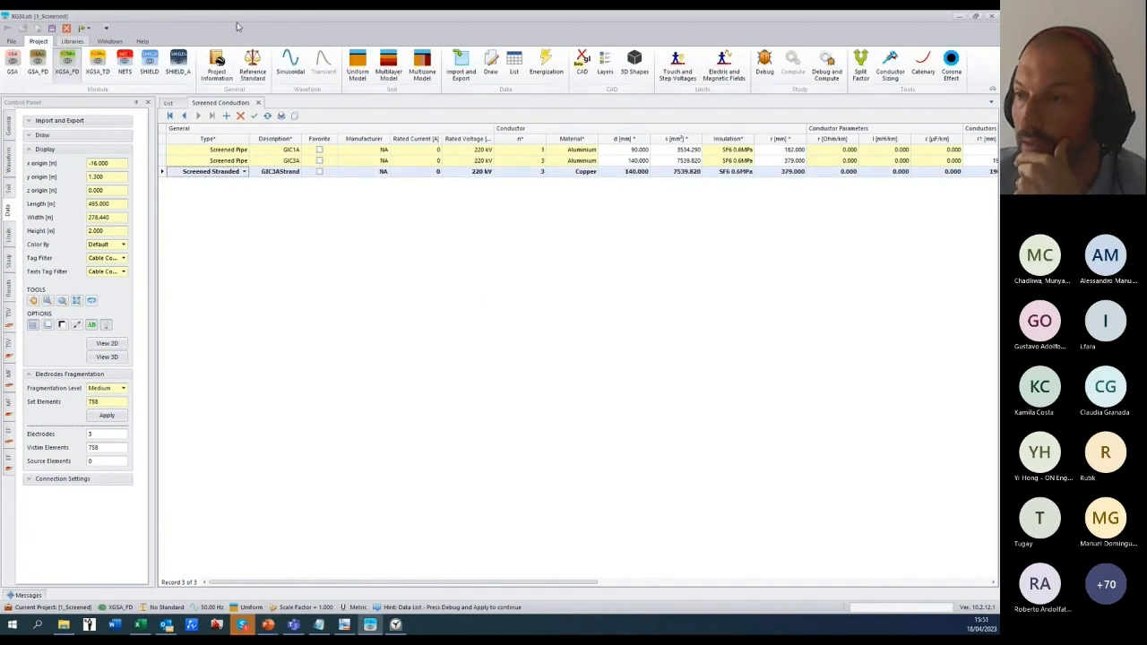
pyautogui.click(515, 61)
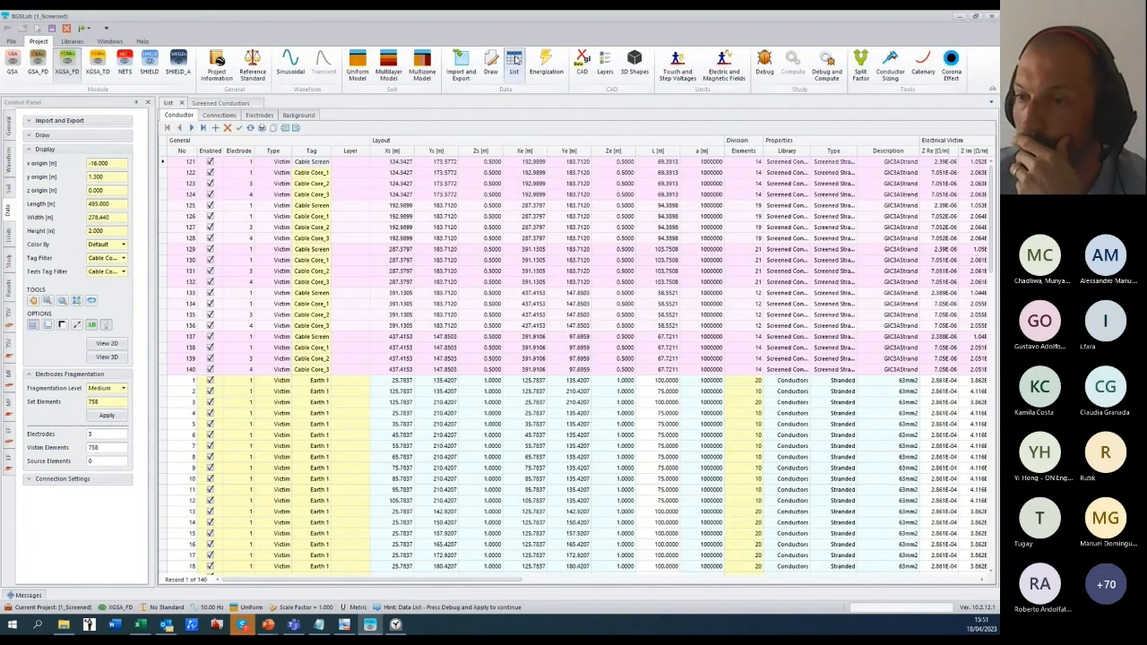
pyautogui.rightClick(164, 154)
pyautogui.click(167, 172)
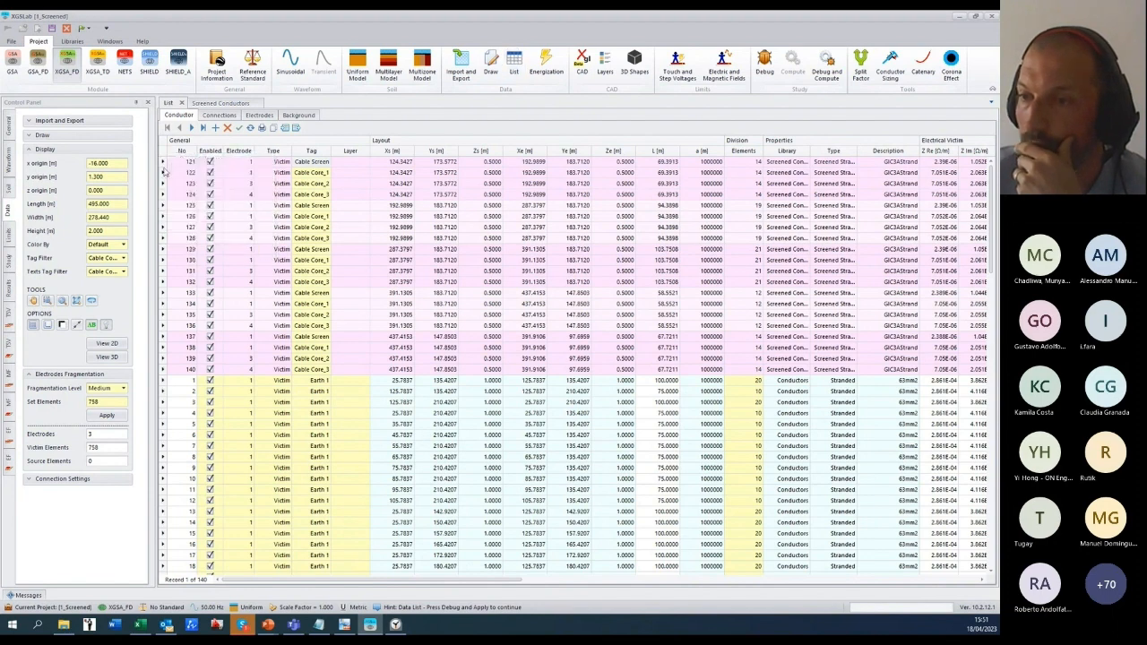
pyautogui.rightClick(166, 170)
pyautogui.click(193, 173)
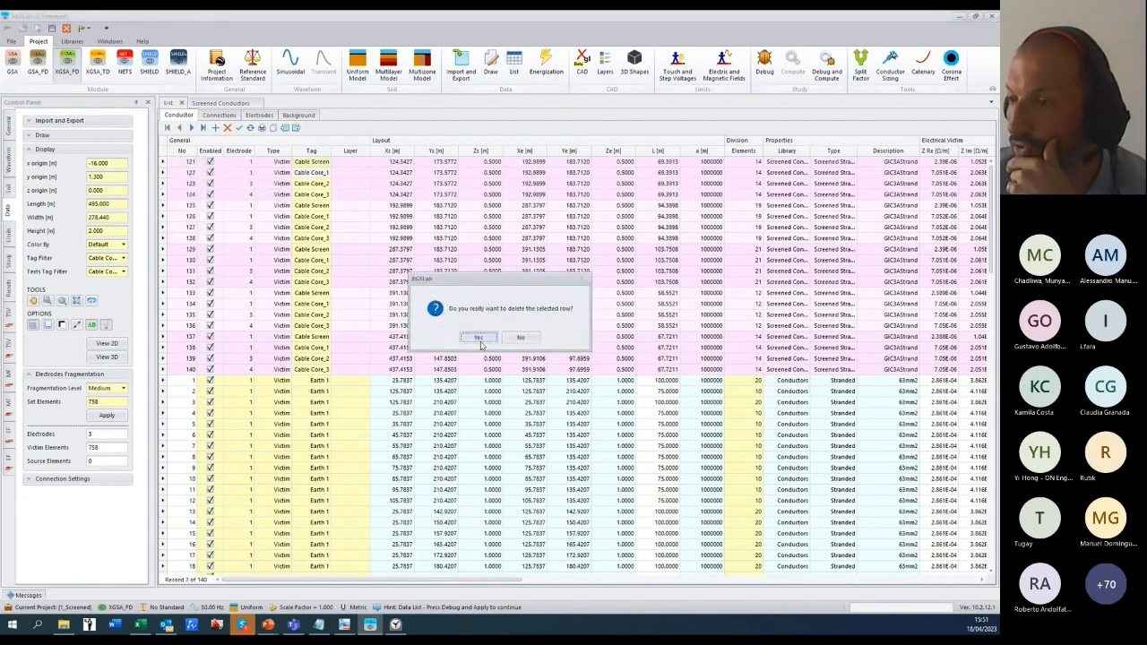
pyautogui.click(472, 336)
# Step: Show the drawing settings and set the tag for new conductors to Cable
pyautogui.click(29, 136)
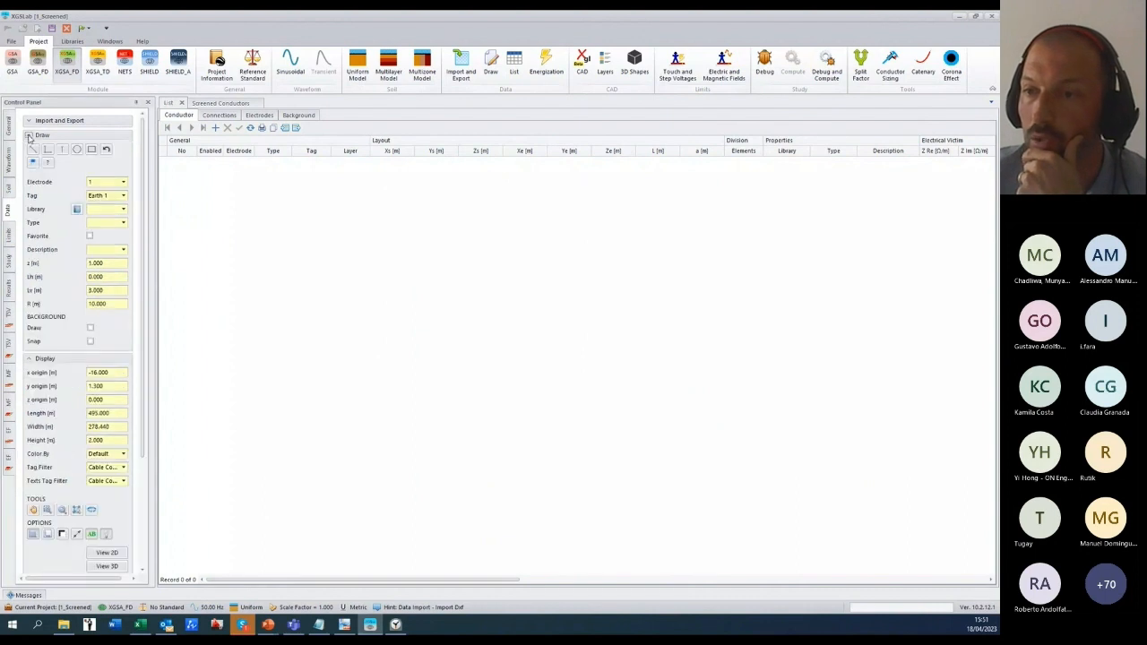
pyautogui.click(113, 196)
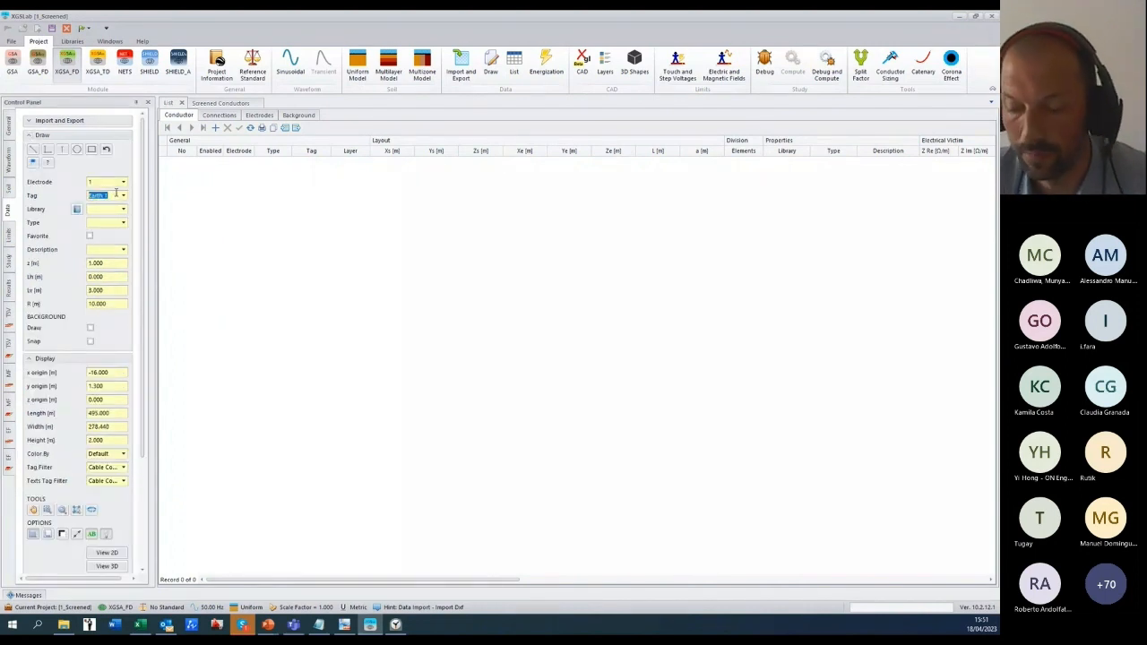
pyautogui.write('c')
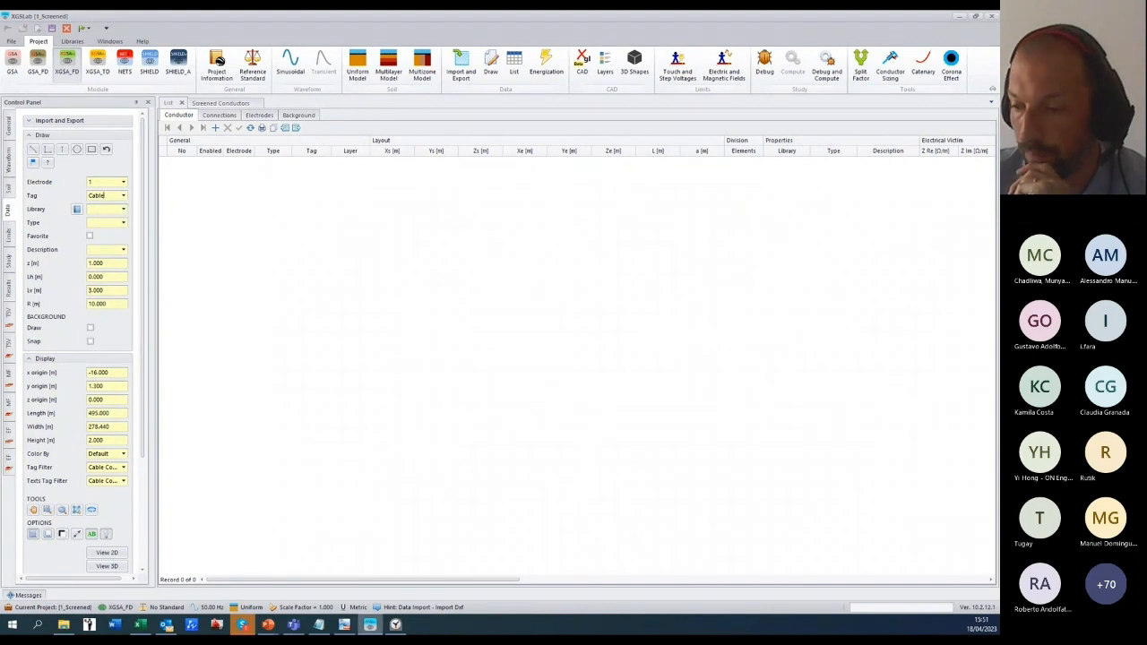
pyautogui.click(396, 625)
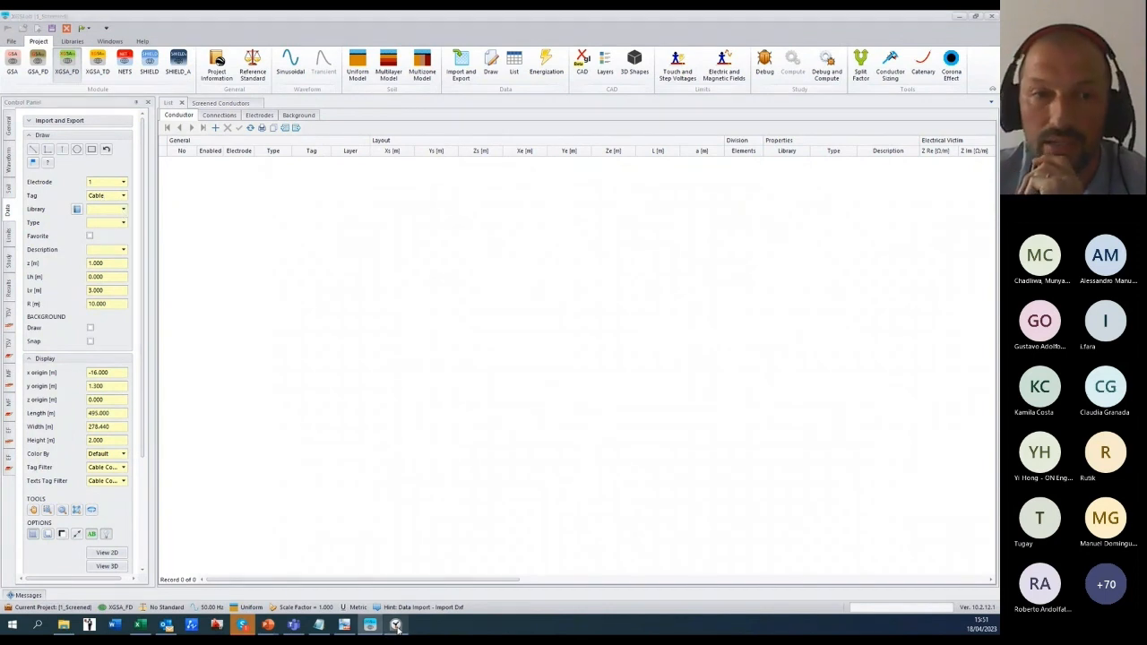
# Step: Choose the Screened Conductors library, the screened stranded type and the description GIC3AStrand for the cable
pyautogui.click(122, 210)
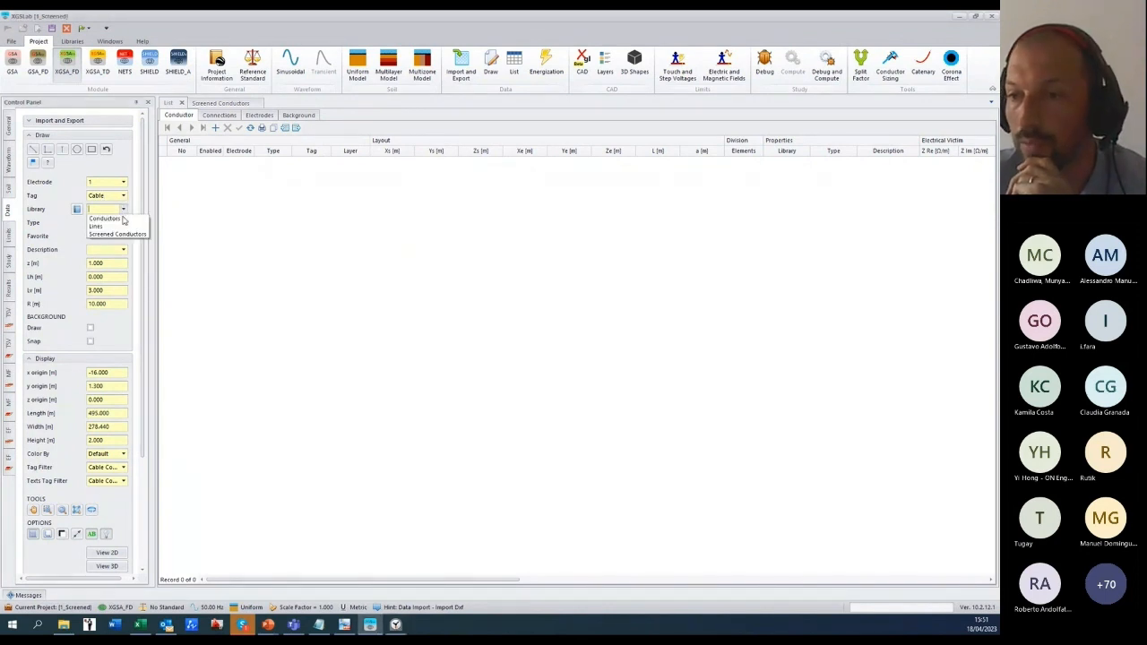
pyautogui.click(118, 234)
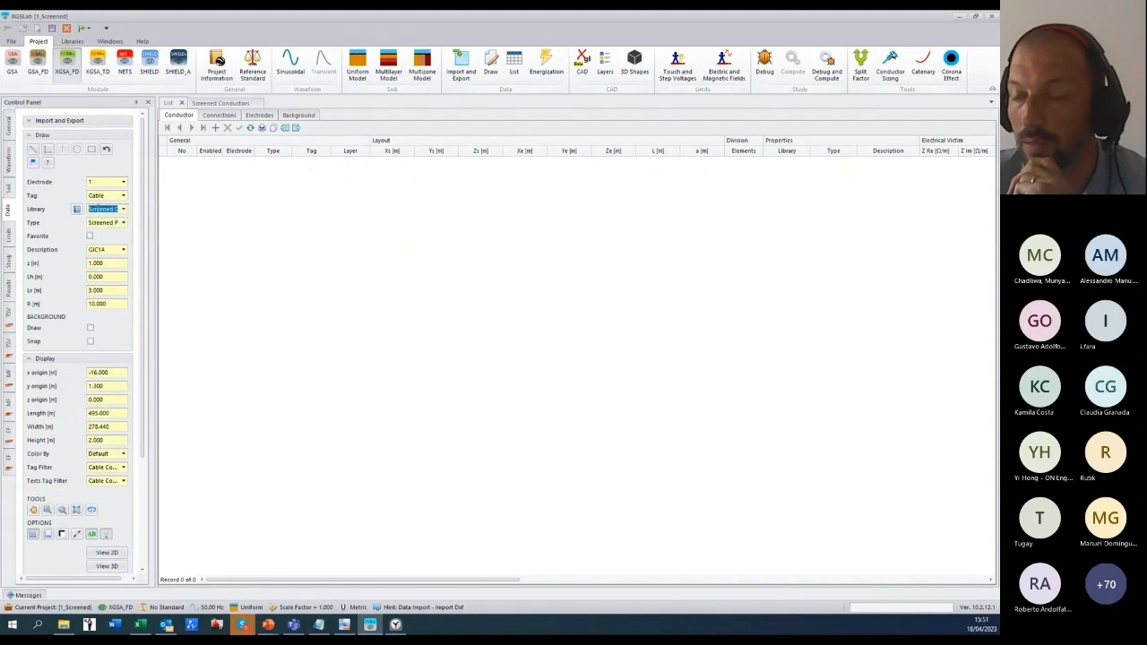
pyautogui.click(124, 222)
pyautogui.click(125, 237)
pyautogui.click(123, 223)
pyautogui.click(126, 240)
pyautogui.click(121, 250)
# Step: Draw two connected straight cable segments in the 2D view, forming a V with its vertex at about x 75 m, y 130 m
pyautogui.click(33, 150)
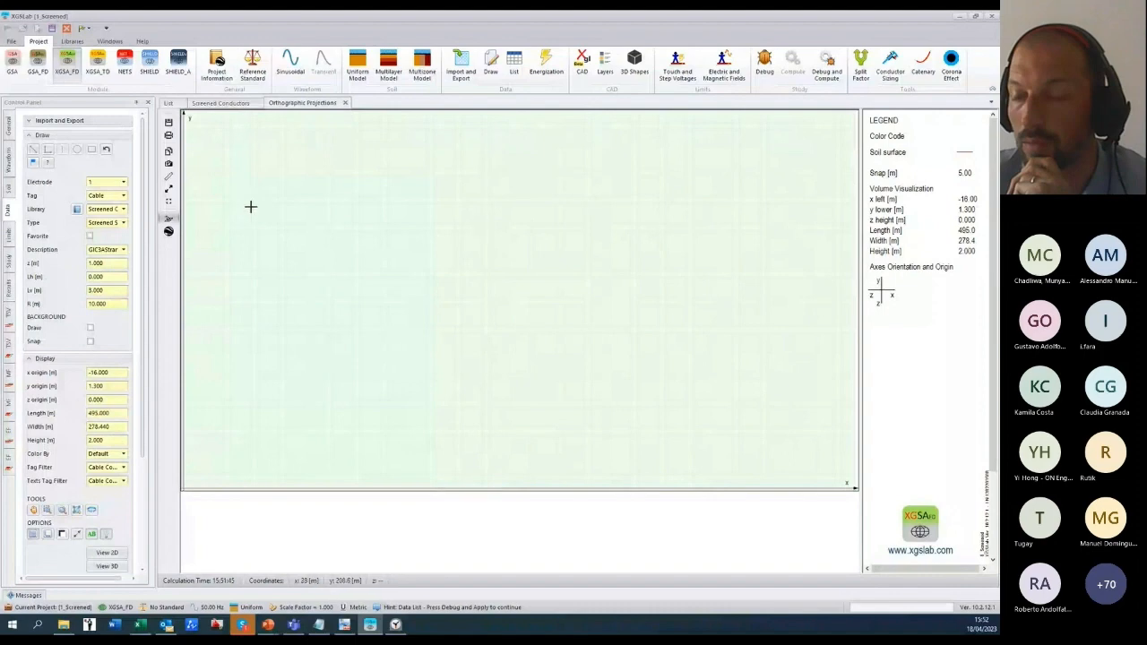
pyautogui.moveTo(240, 191); pyautogui.dragTo(306, 312)
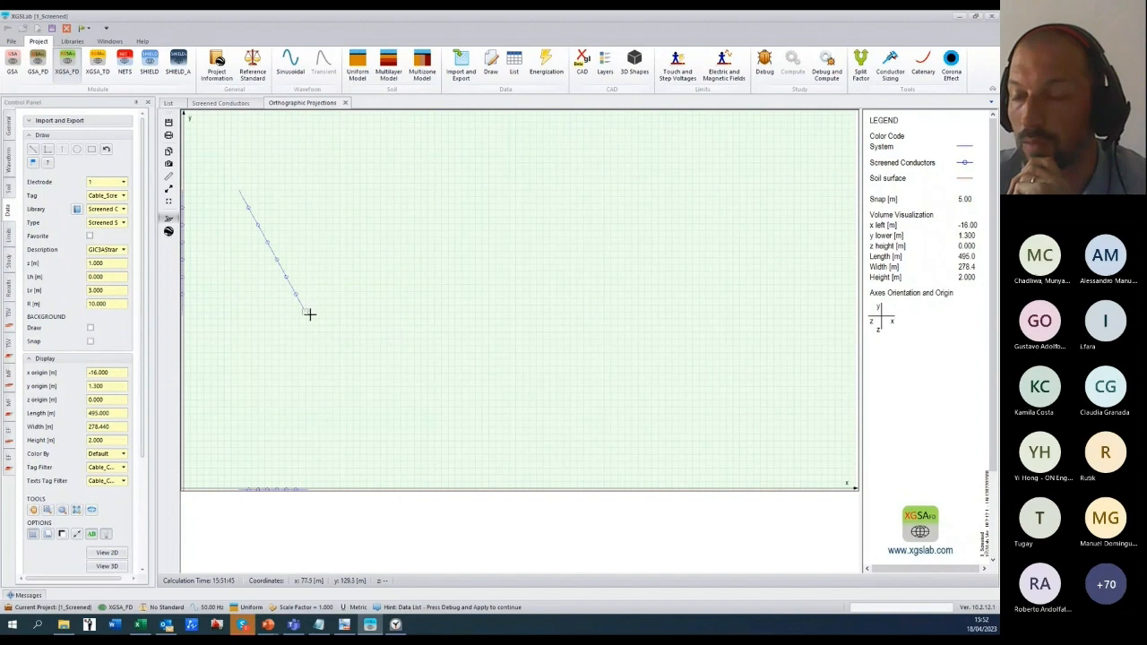
pyautogui.moveTo(310, 314); pyautogui.dragTo(448, 257)
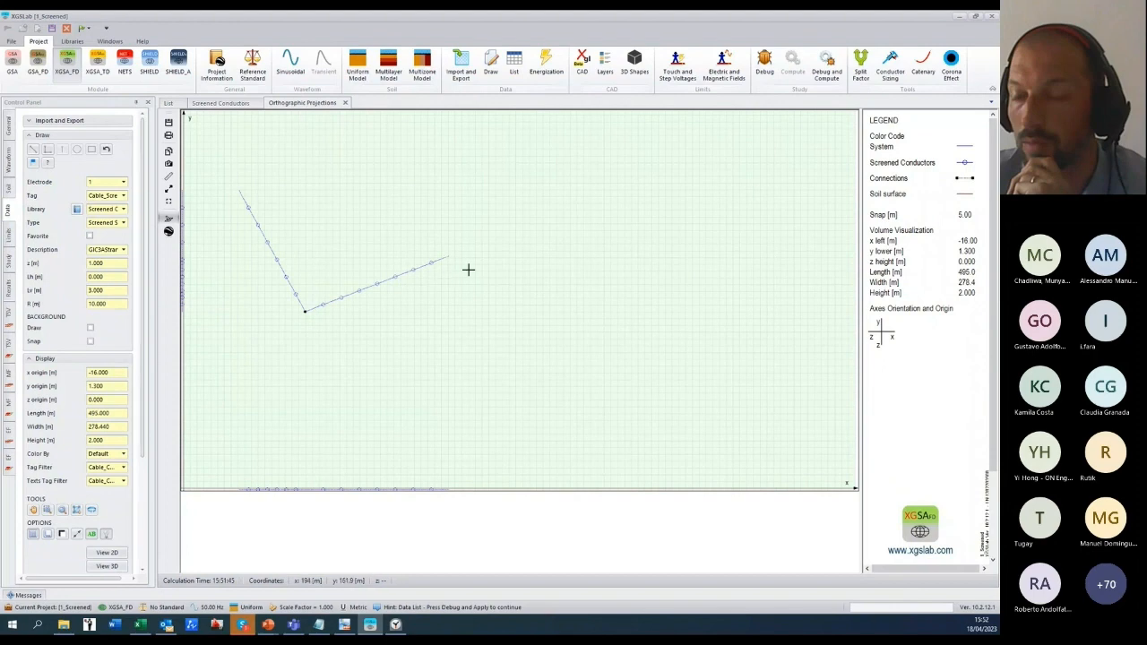
# Step: Add a third straight cable segment, sloping down from the free end of the second segment, and finish drawing
pyautogui.moveTo(450, 259); pyautogui.dragTo(598, 324)
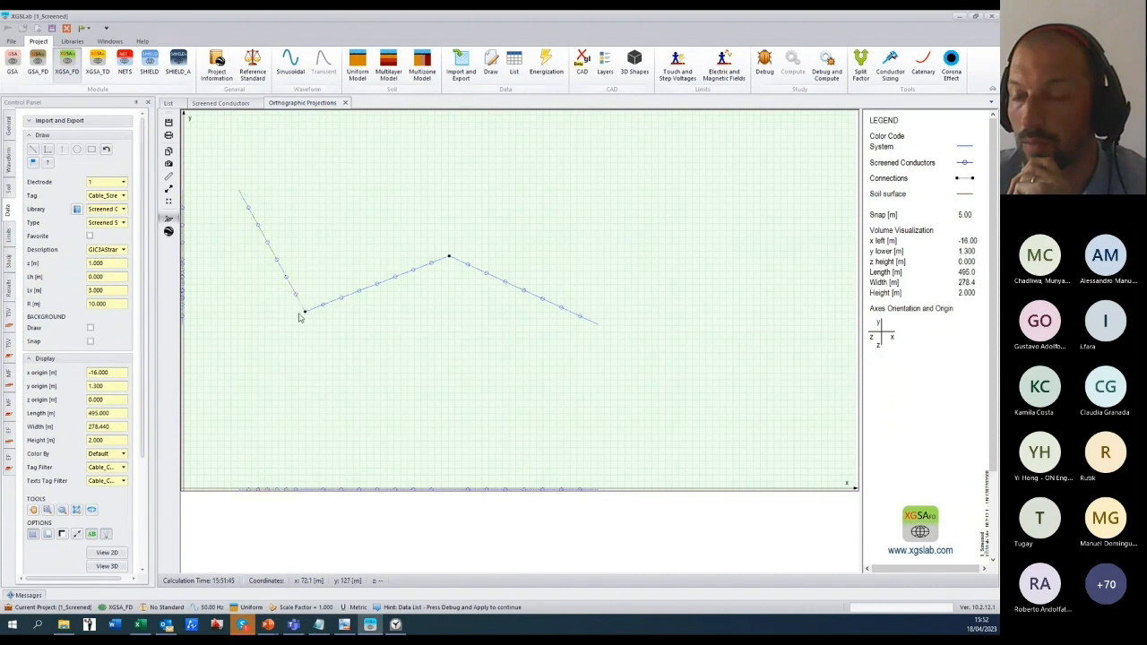
pyautogui.press('Escape')
pyautogui.click(268, 625)
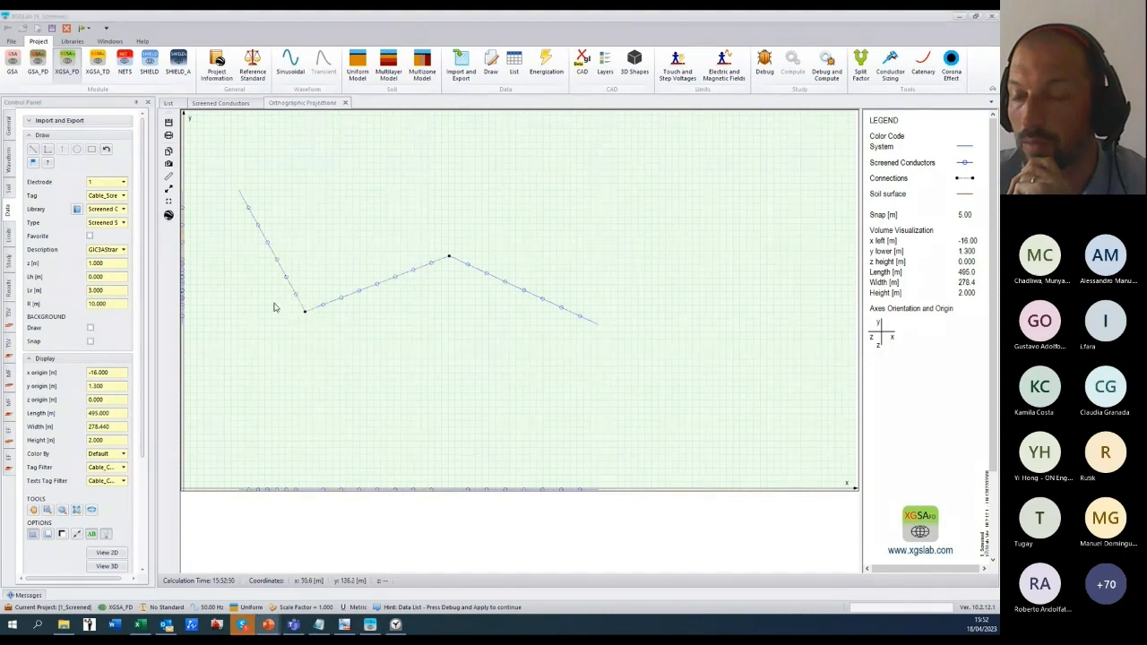
# Step: Open the connection table of the joint between the first two cable segments and examine how the screens and cores are connected
pyautogui.moveTo(275, 296); pyautogui.dragTo(367, 355)
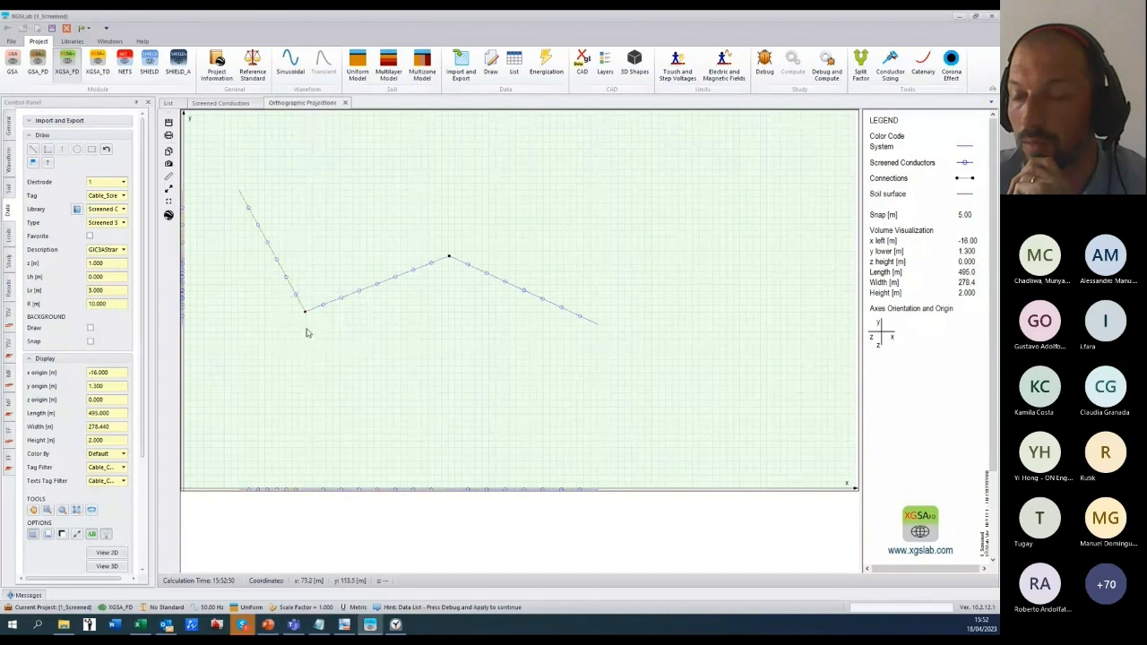
pyautogui.hotkey('alt', 'Tab')
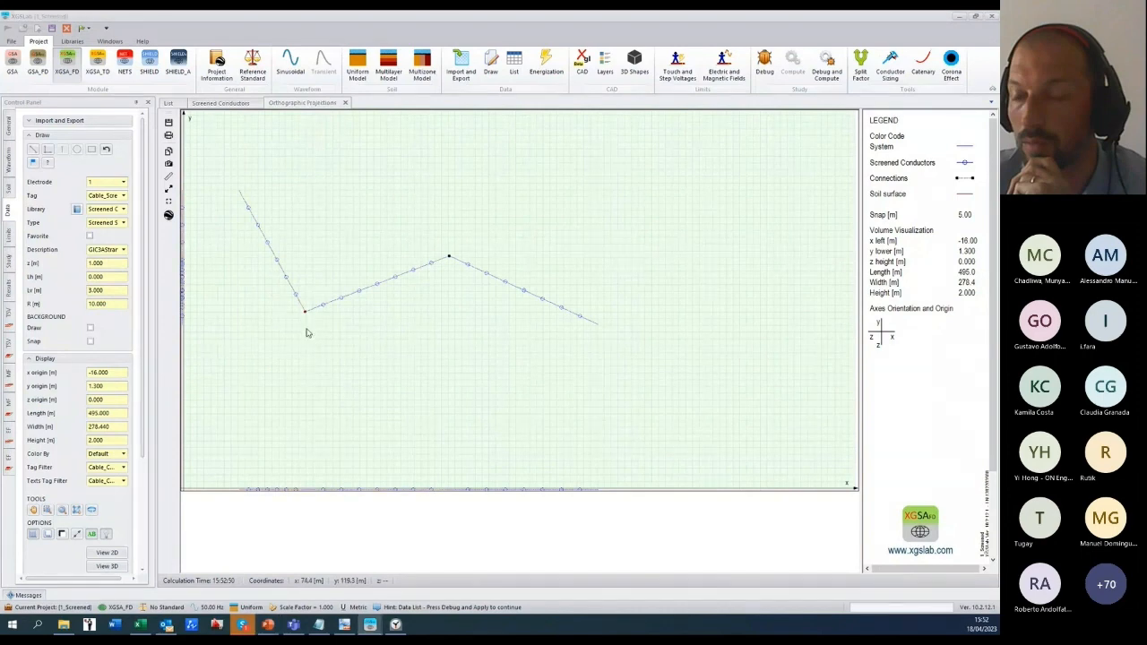
pyautogui.moveTo(0, 244); pyautogui.dragTo(632, 178)
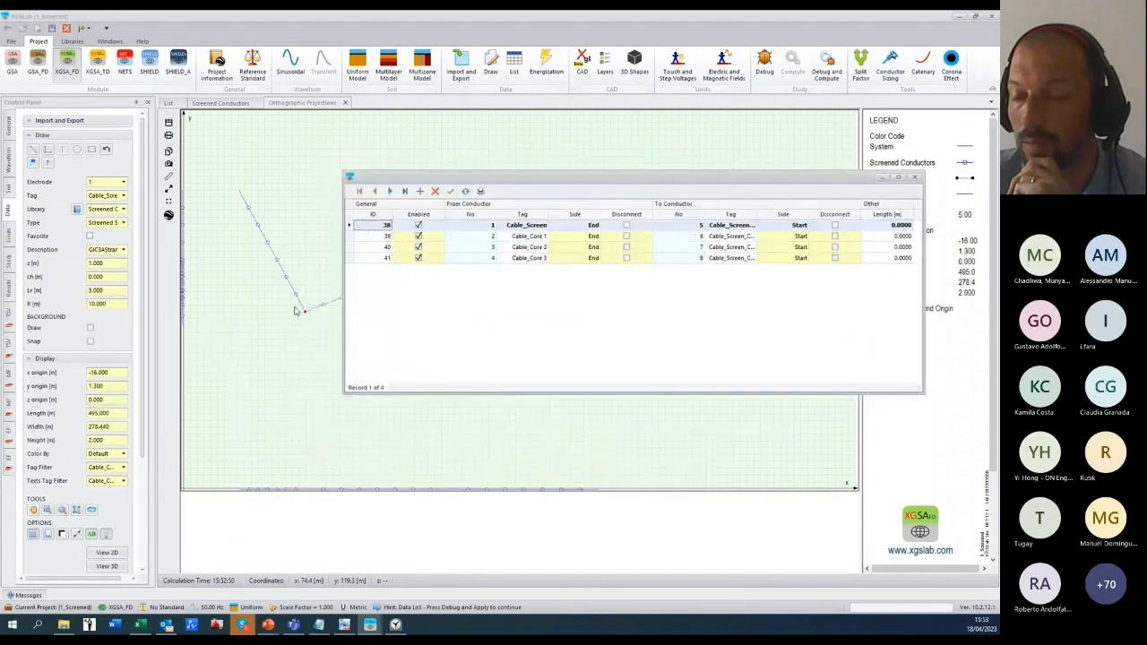
pyautogui.click(915, 179)
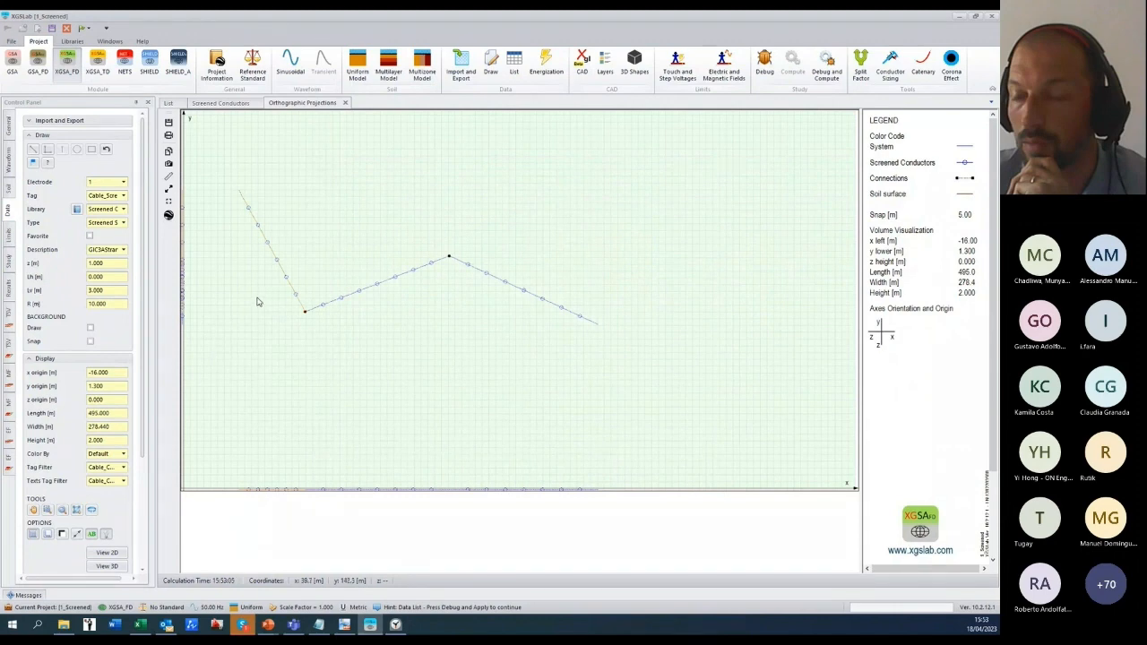
pyautogui.moveTo(258, 299); pyautogui.dragTo(343, 348)
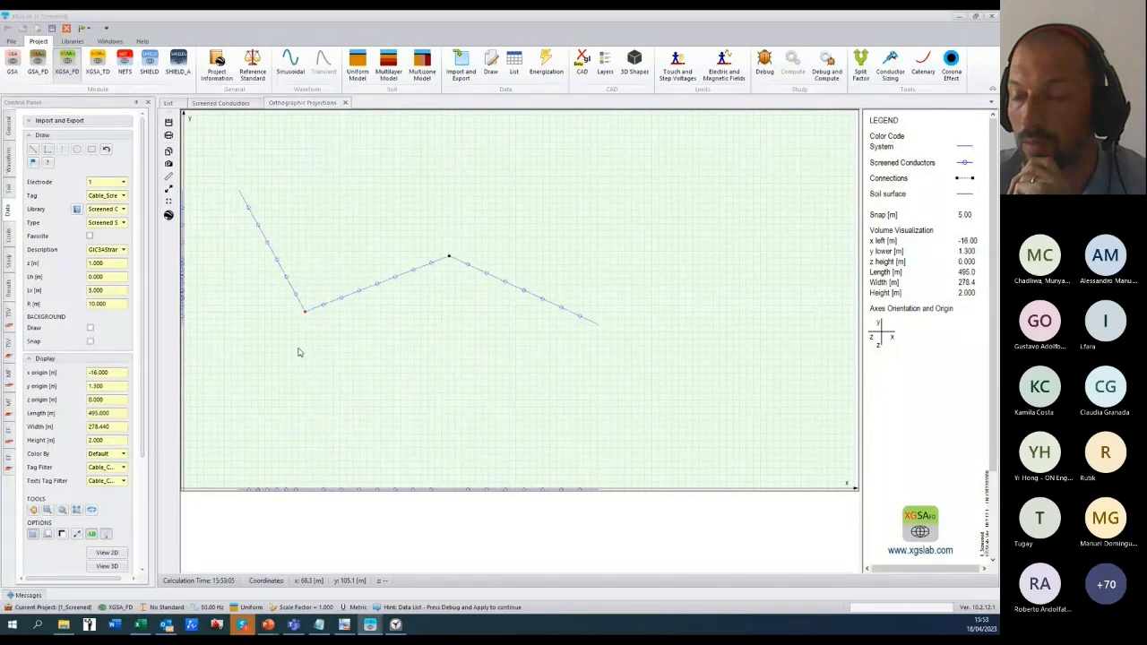
pyautogui.moveTo(400, 215); pyautogui.dragTo(523, 212)
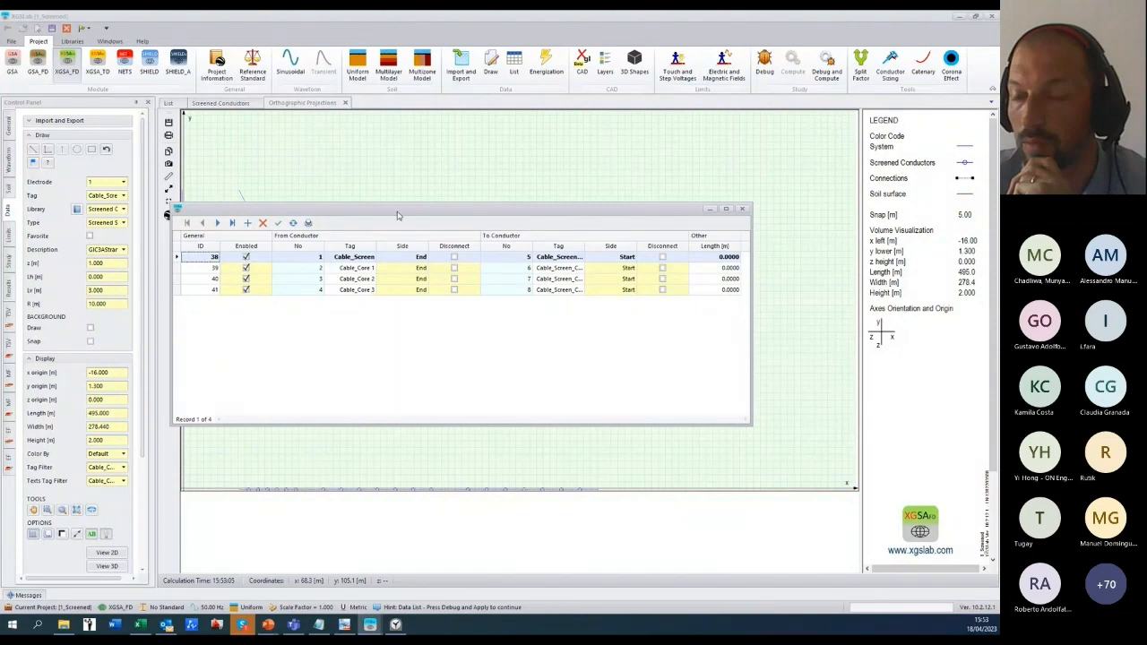
pyautogui.moveTo(397, 213); pyautogui.dragTo(402, 373)
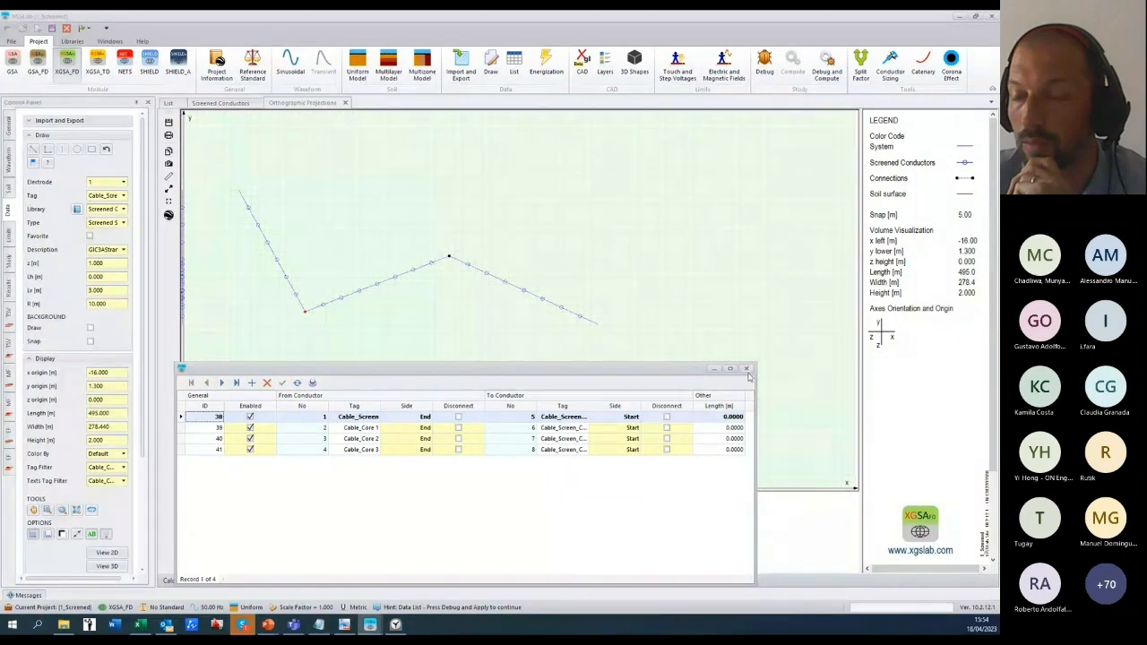
pyautogui.click(748, 369)
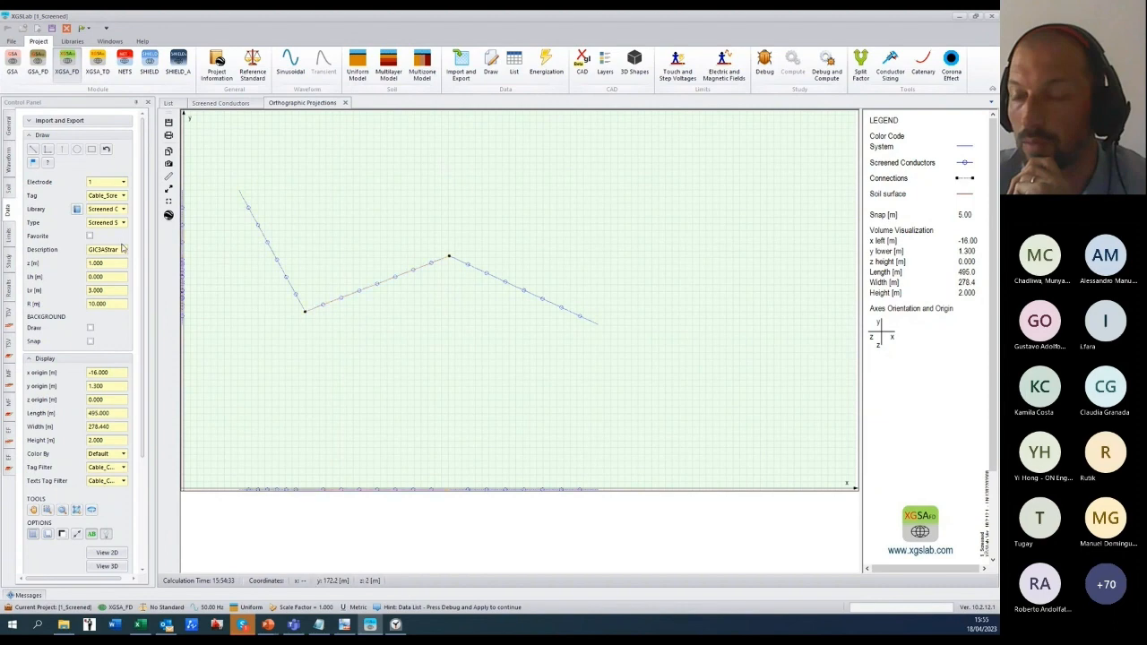
# Step: Set the tag for new conductors to Cable and open the project's import and export data
pyautogui.doubleClick(105, 195)
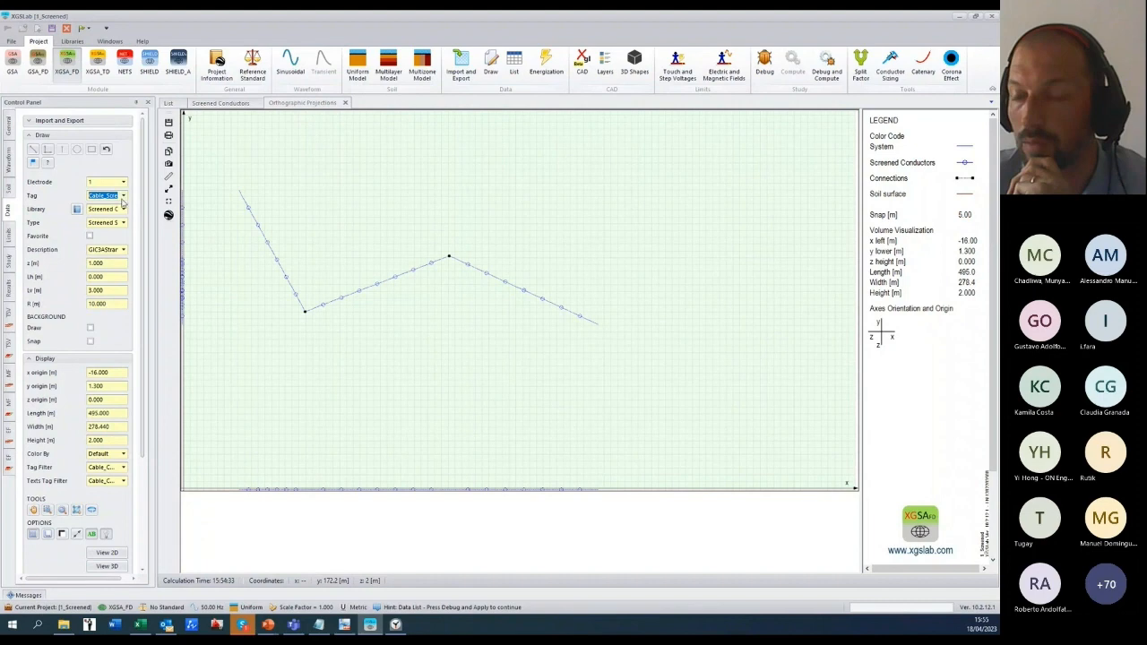
pyautogui.write('Cable')
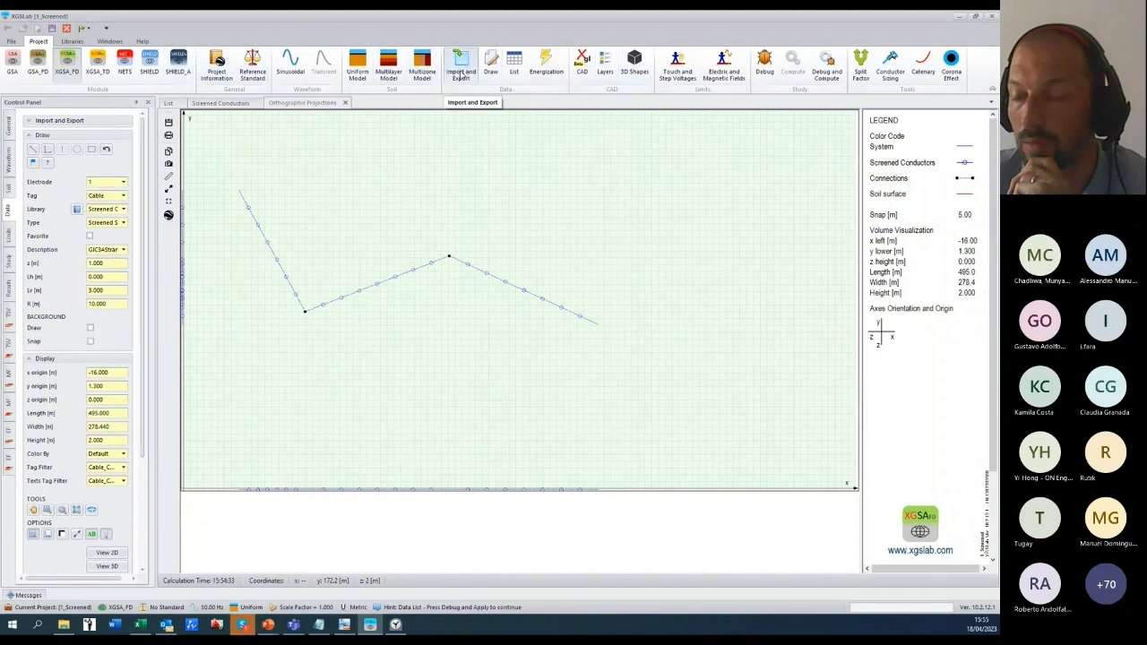
pyautogui.click(461, 74)
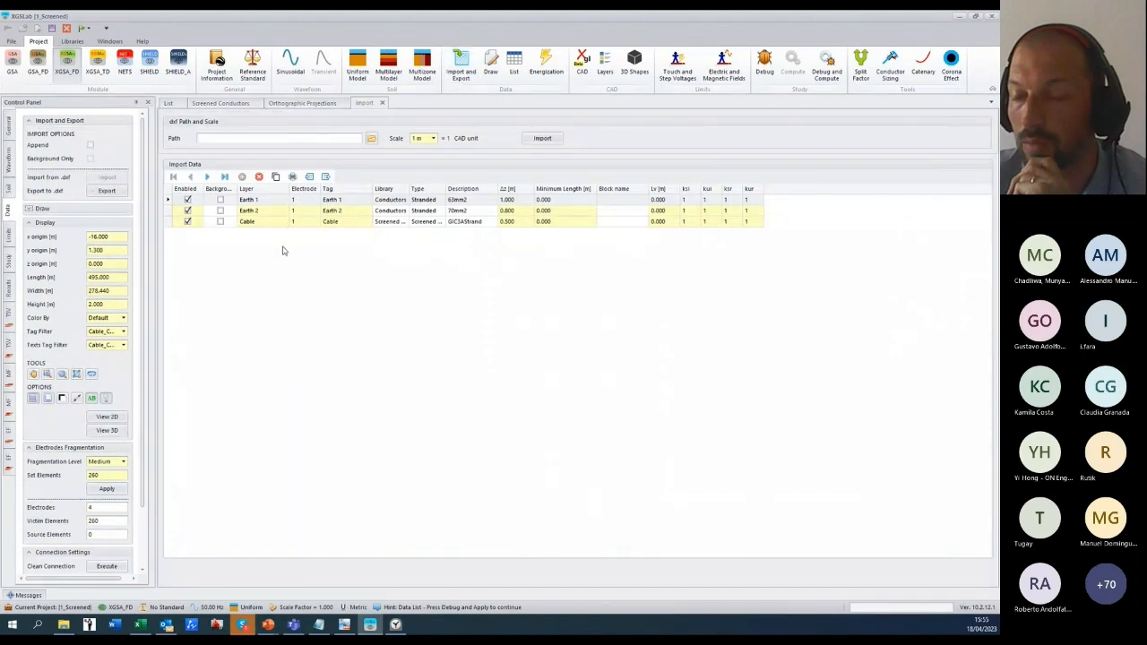
# Step: Switch to File Explorer, go to the Screened folder in Examples DC, and try to open Screened.dxf with another program
pyautogui.click(191, 627)
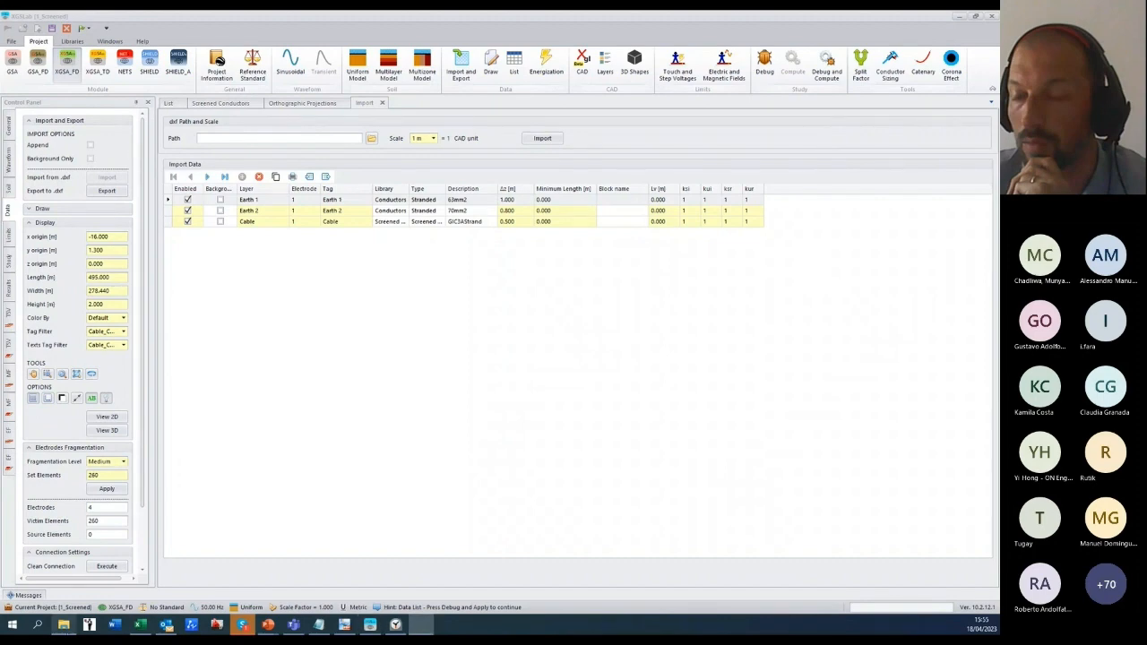
pyautogui.click(421, 625)
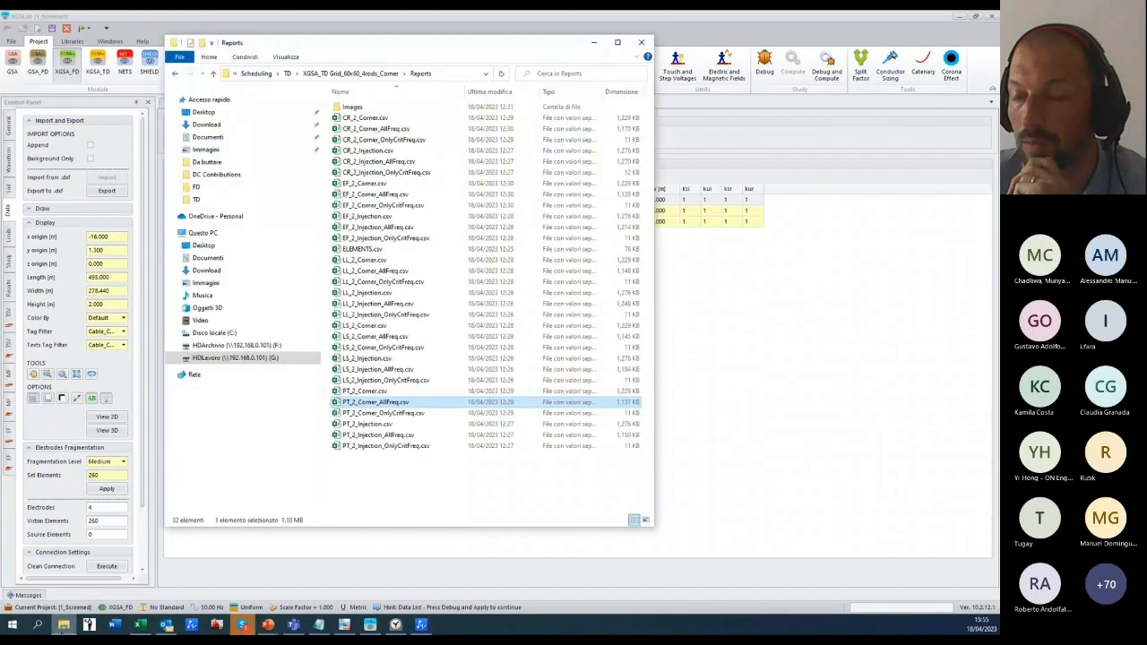
pyautogui.click(256, 74)
pyautogui.click(360, 74)
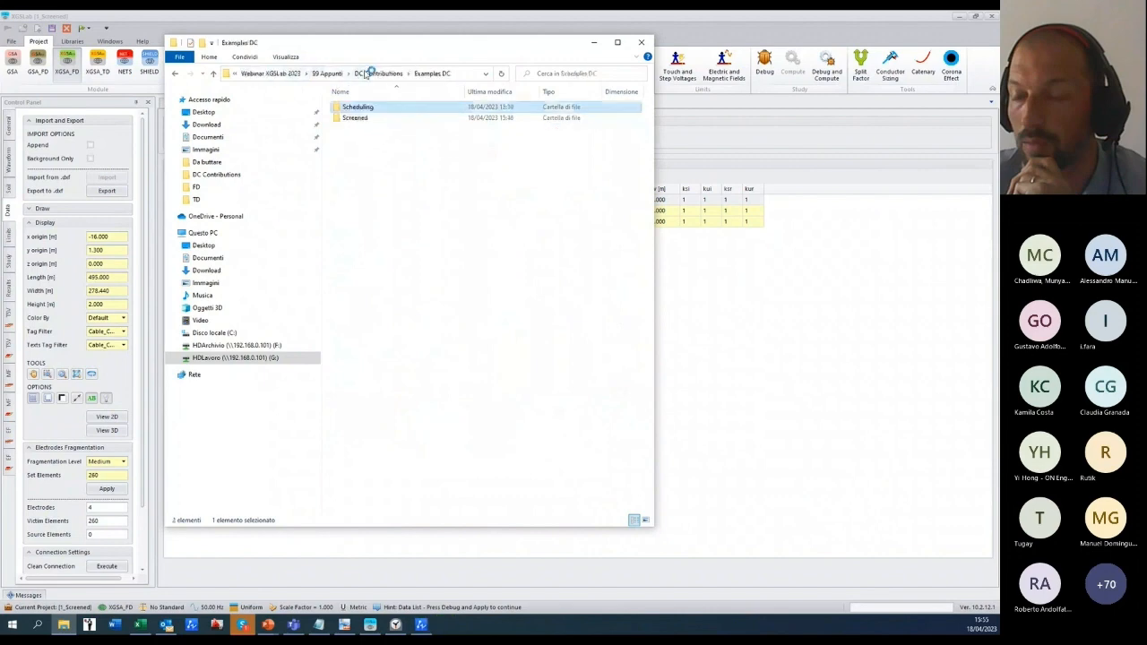
pyautogui.doubleClick(357, 118)
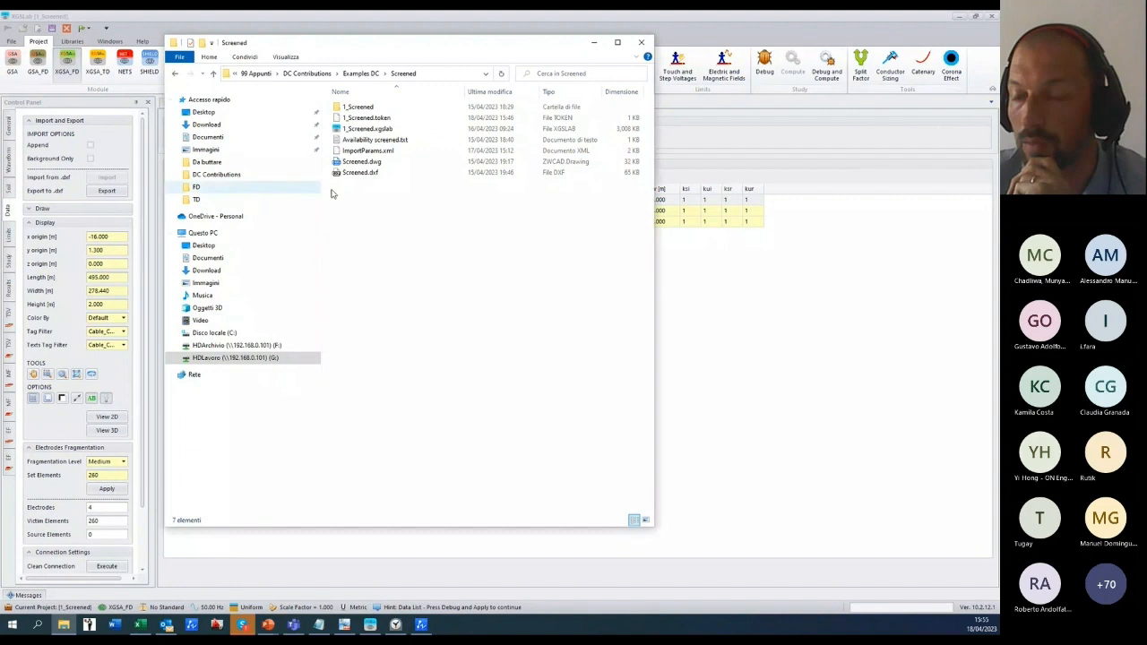
pyautogui.rightClick(355, 174)
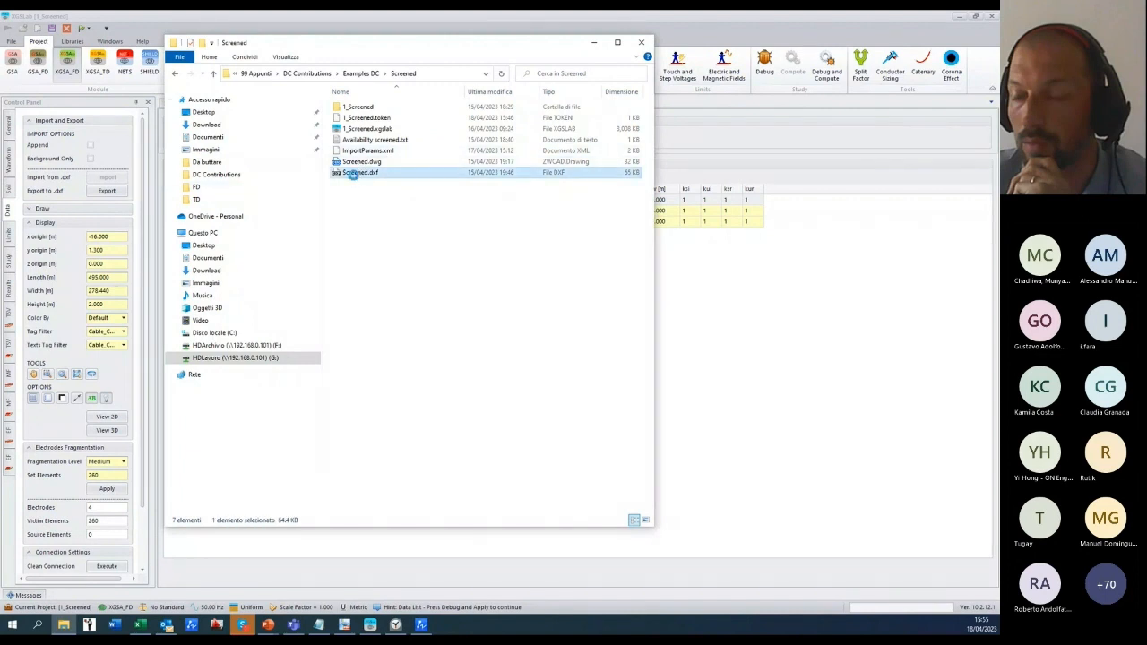
pyautogui.moveTo(466, 279)
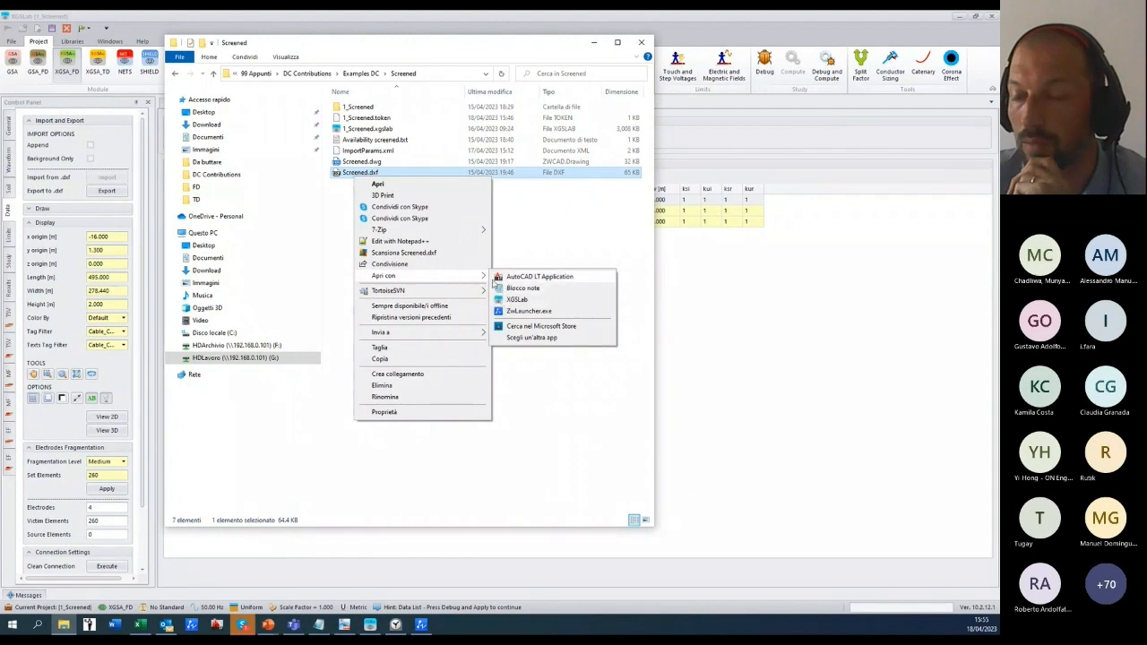
pyautogui.press('Escape')
pyautogui.press('Escape')
pyautogui.click(592, 43)
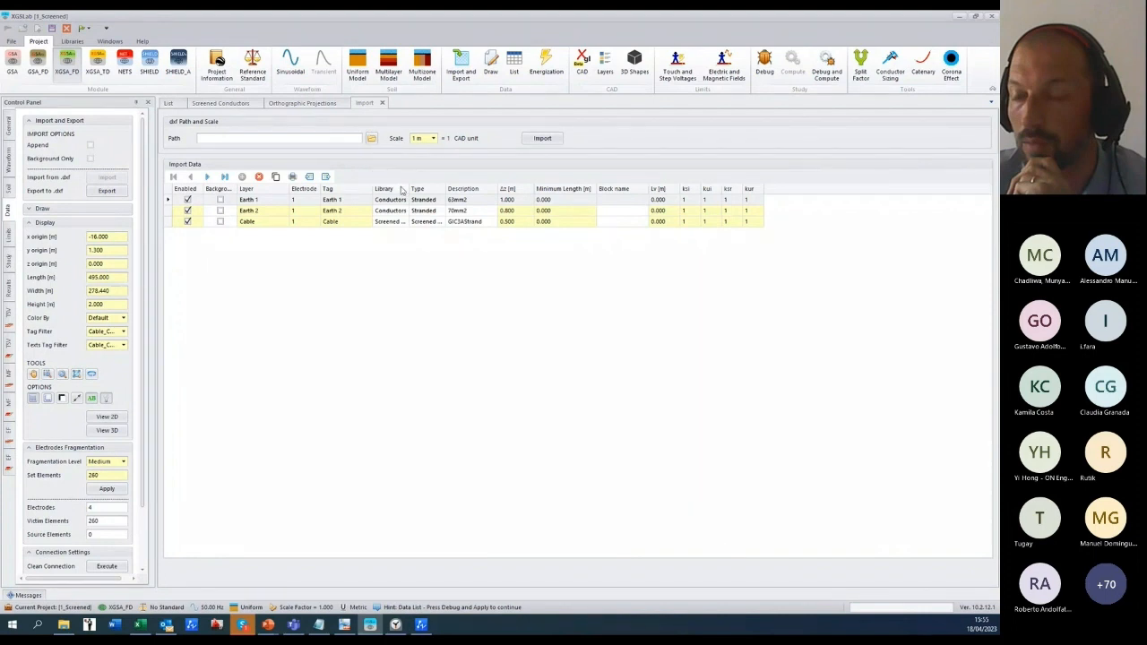
# Step: Widen the columns of the import table, choose Screened.dxf as the source file and import it into the project
pyautogui.moveTo(404, 188); pyautogui.dragTo(568, 188)
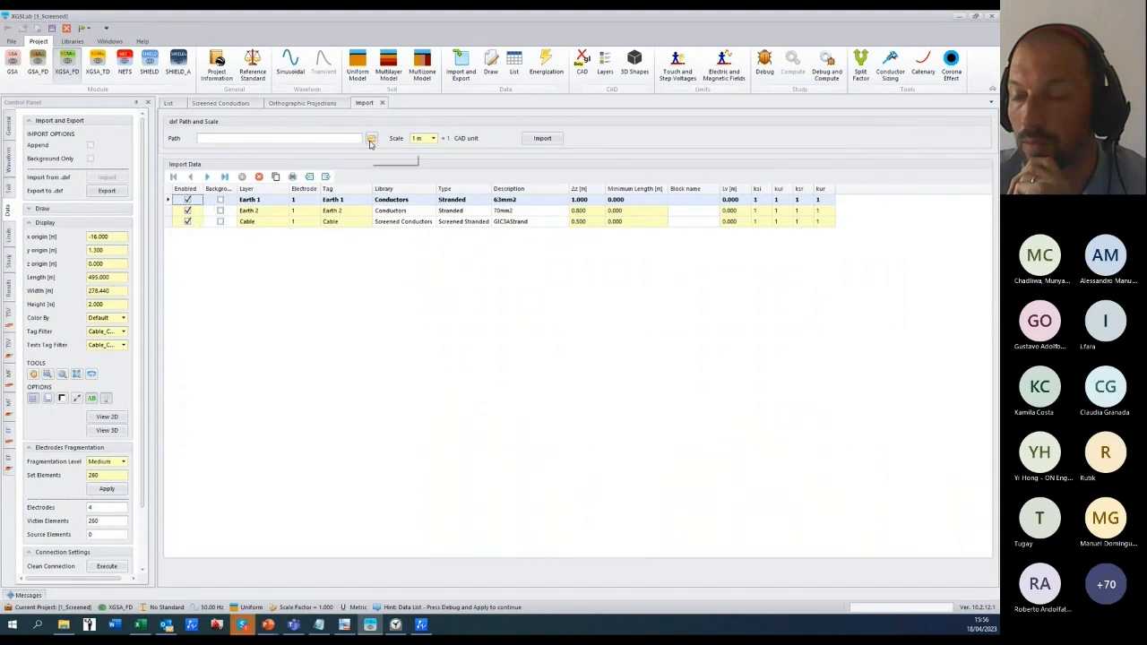
pyautogui.click(371, 140)
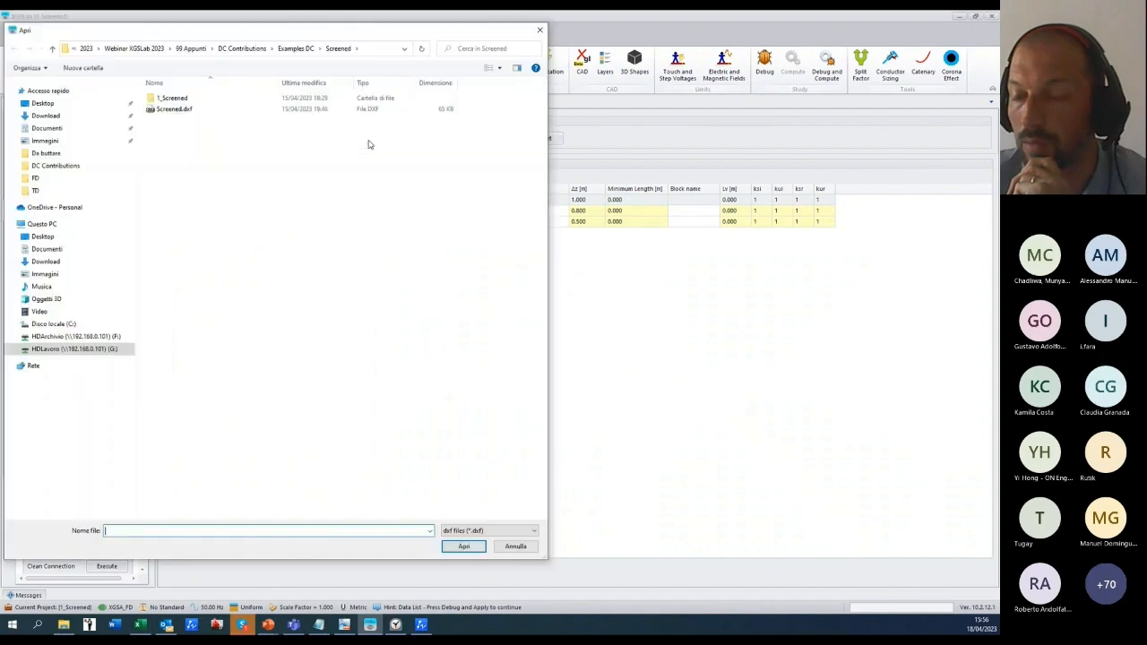
pyautogui.click(179, 111)
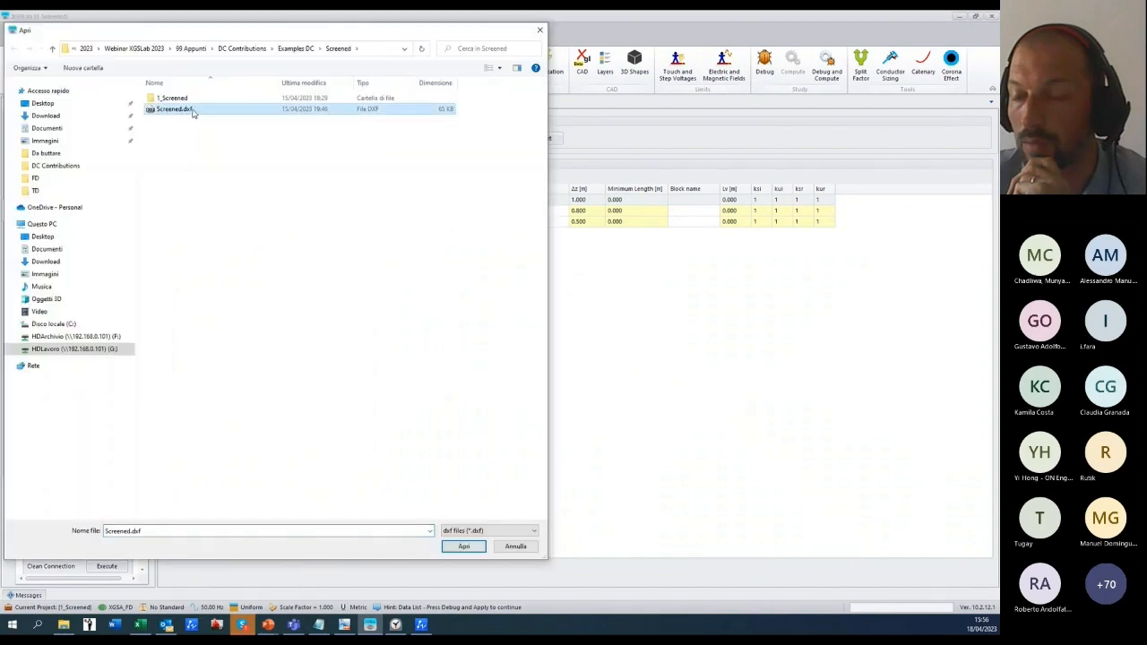
pyautogui.doubleClick(184, 111)
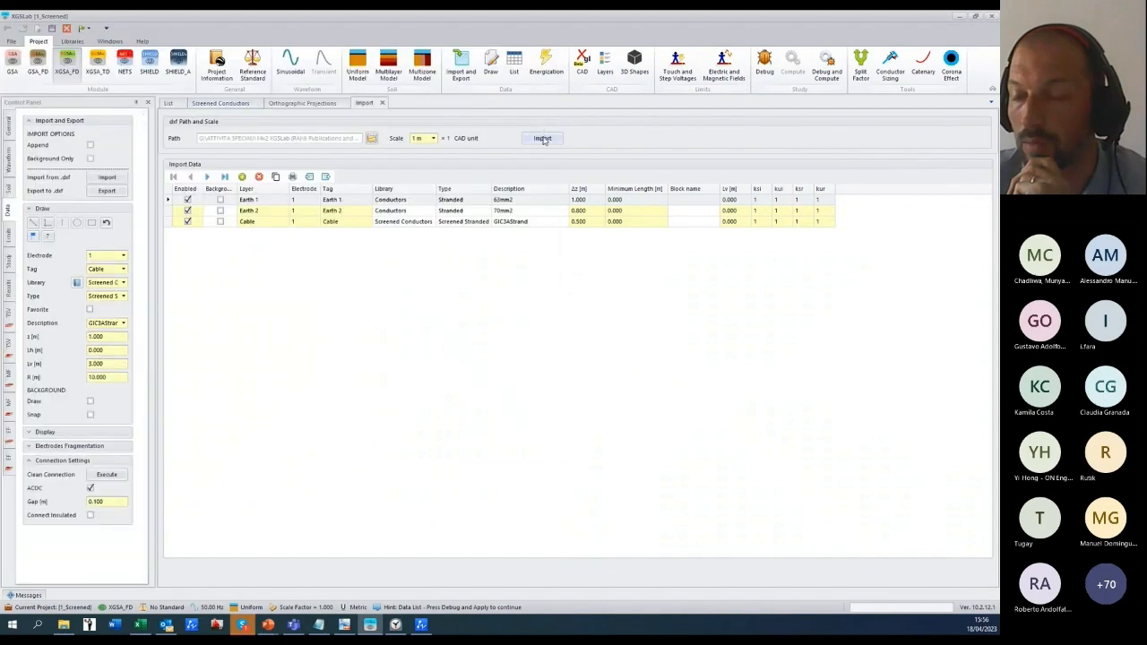
pyautogui.click(542, 139)
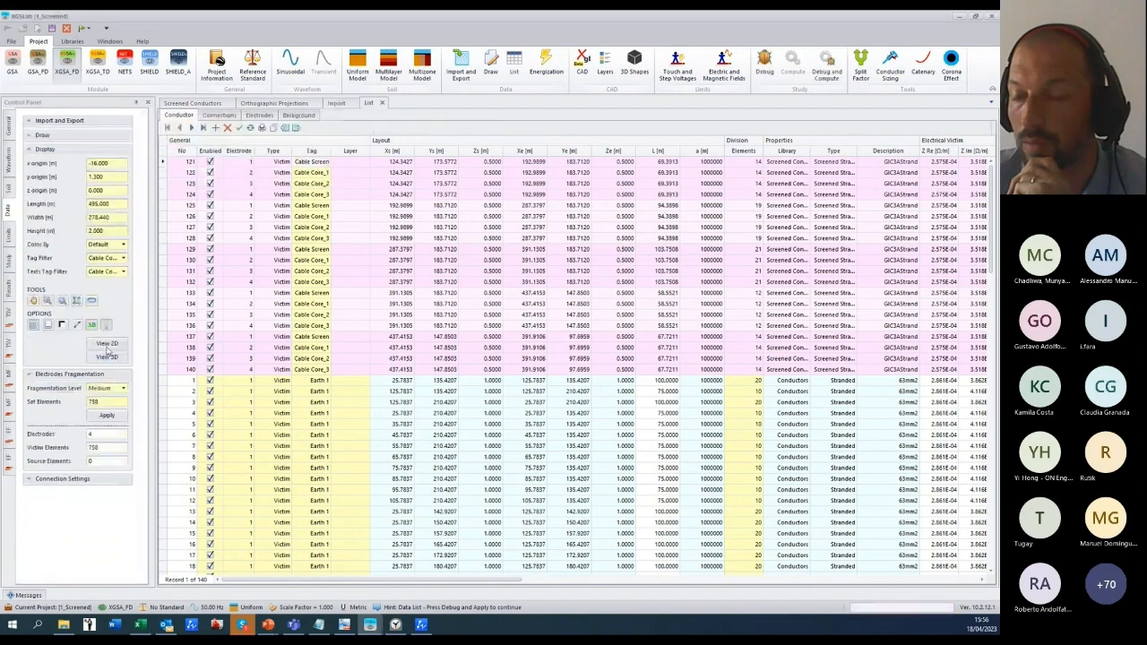
# Step: Show the imported layout in the 2D view with its conductors coloured by Tag
pyautogui.click(107, 347)
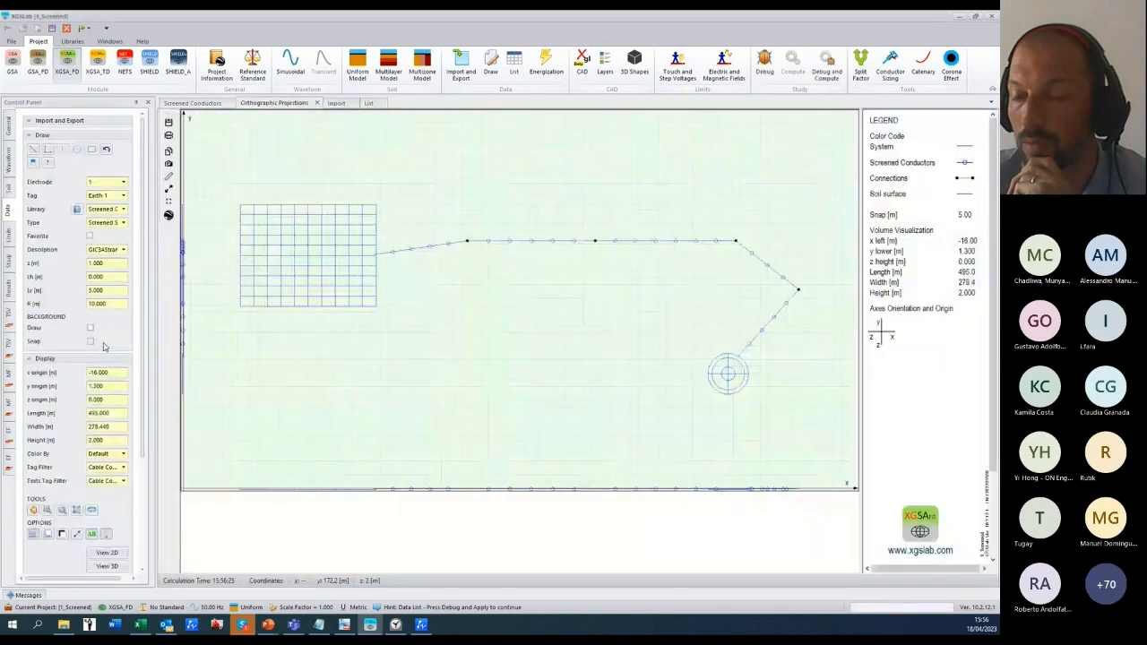
pyautogui.scroll(-5, 140, 347)
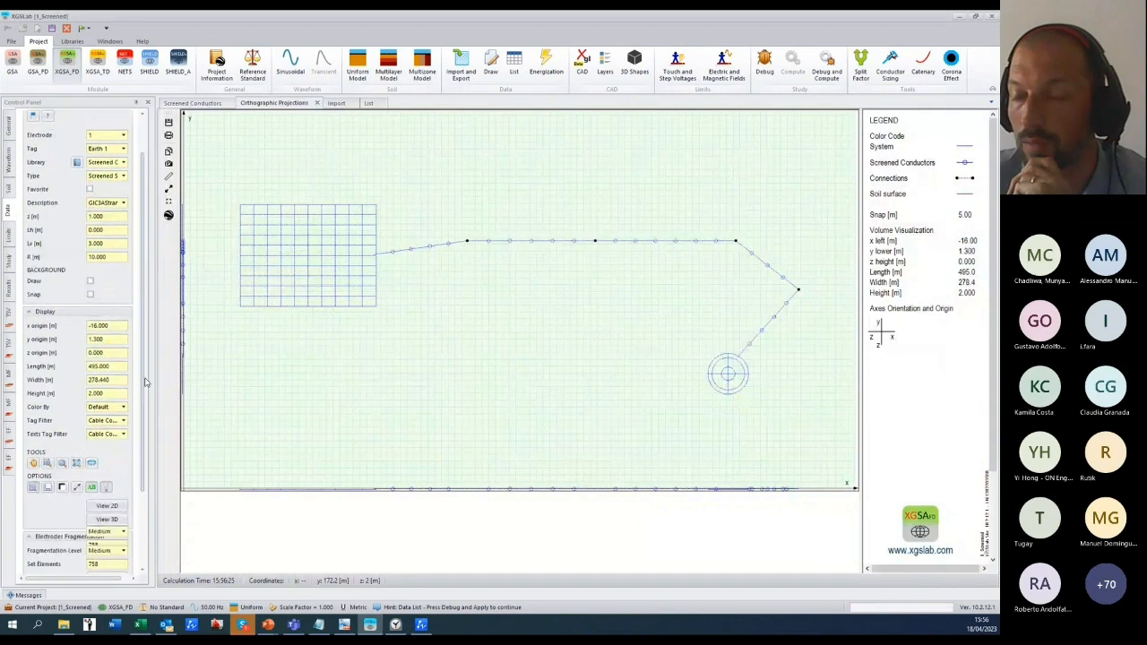
pyautogui.click(124, 332)
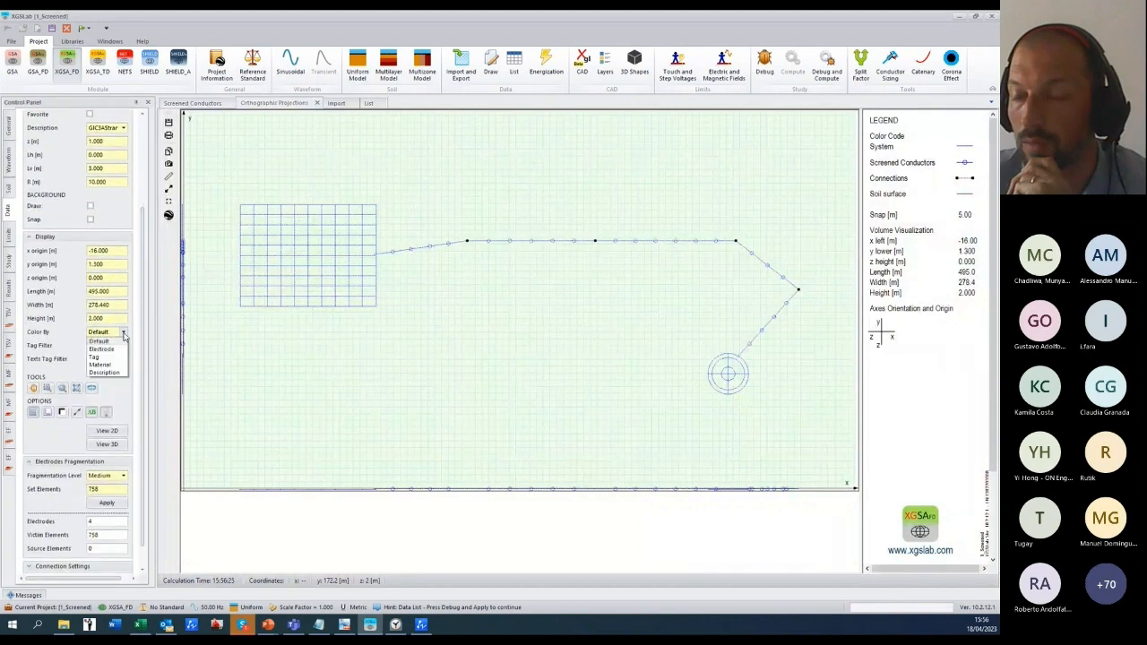
pyautogui.click(100, 357)
pyautogui.click(106, 433)
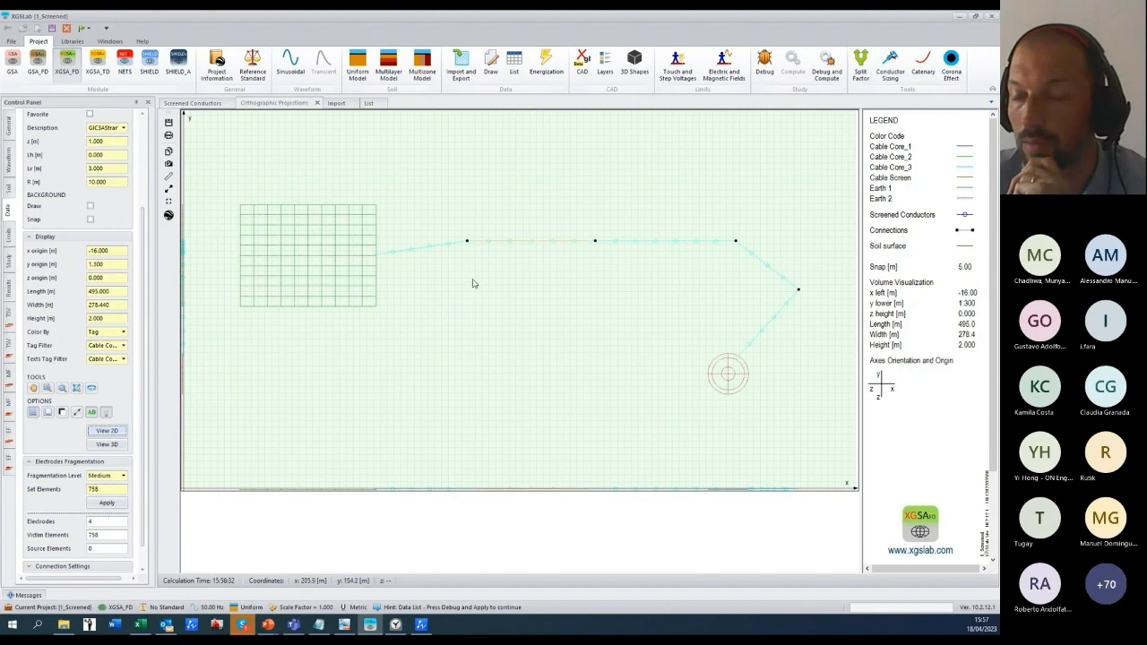
# Step: Open the Conductor Editor for a conductor on the upper edge of the rectangular earthing grid, view its data and close it
pyautogui.click(289, 211)
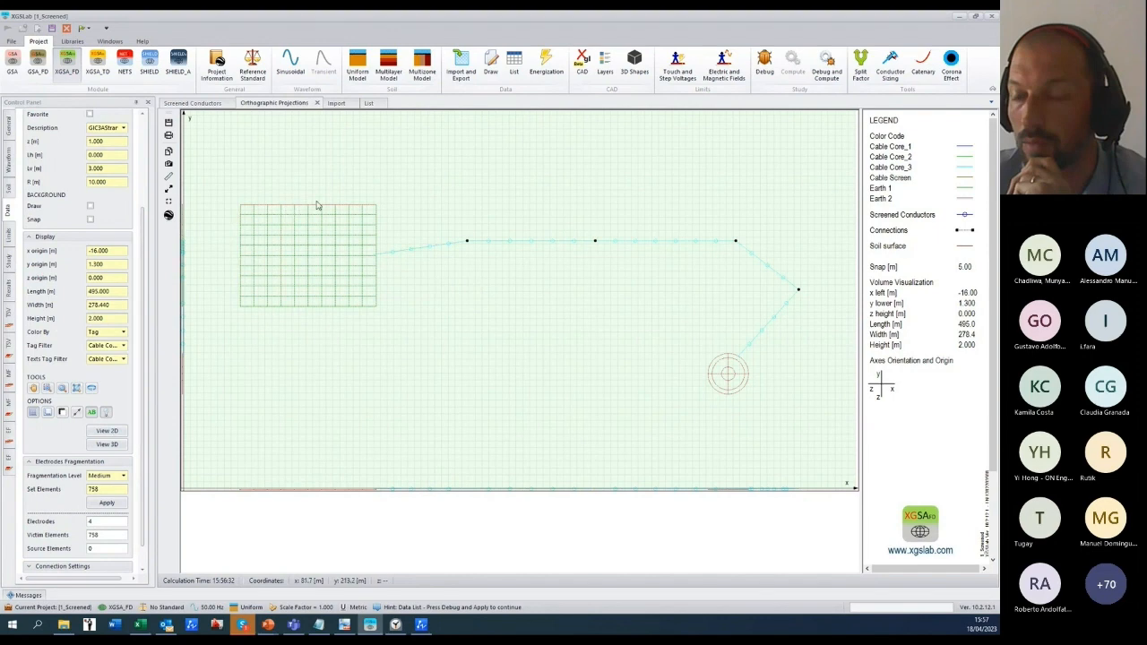
pyautogui.doubleClick(317, 206)
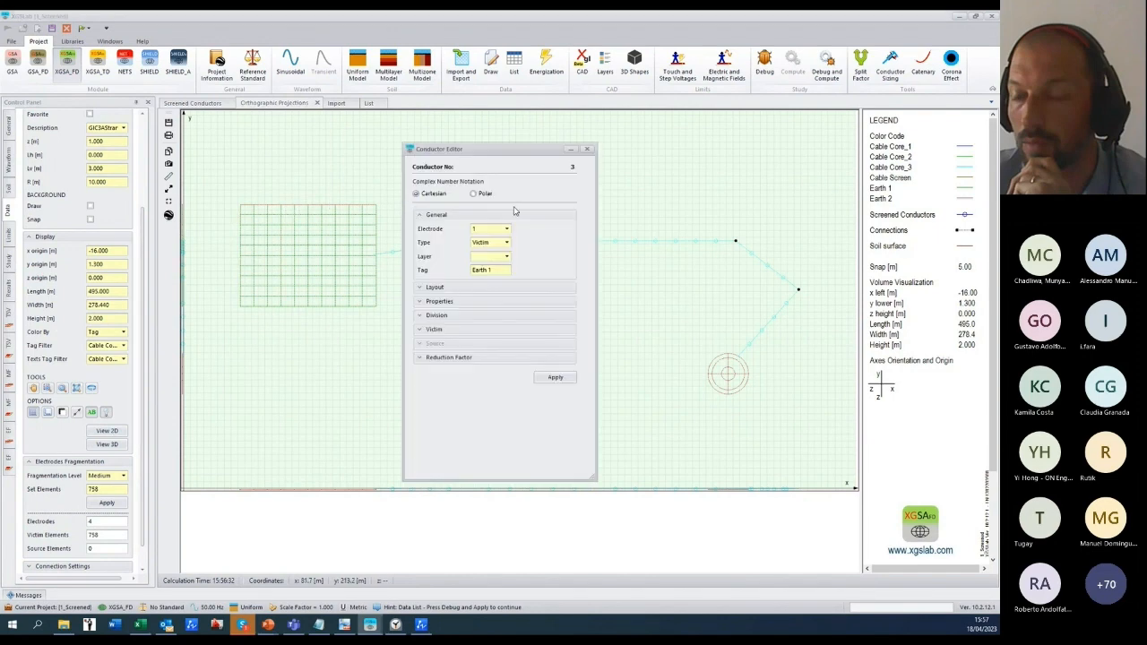
pyautogui.click(587, 149)
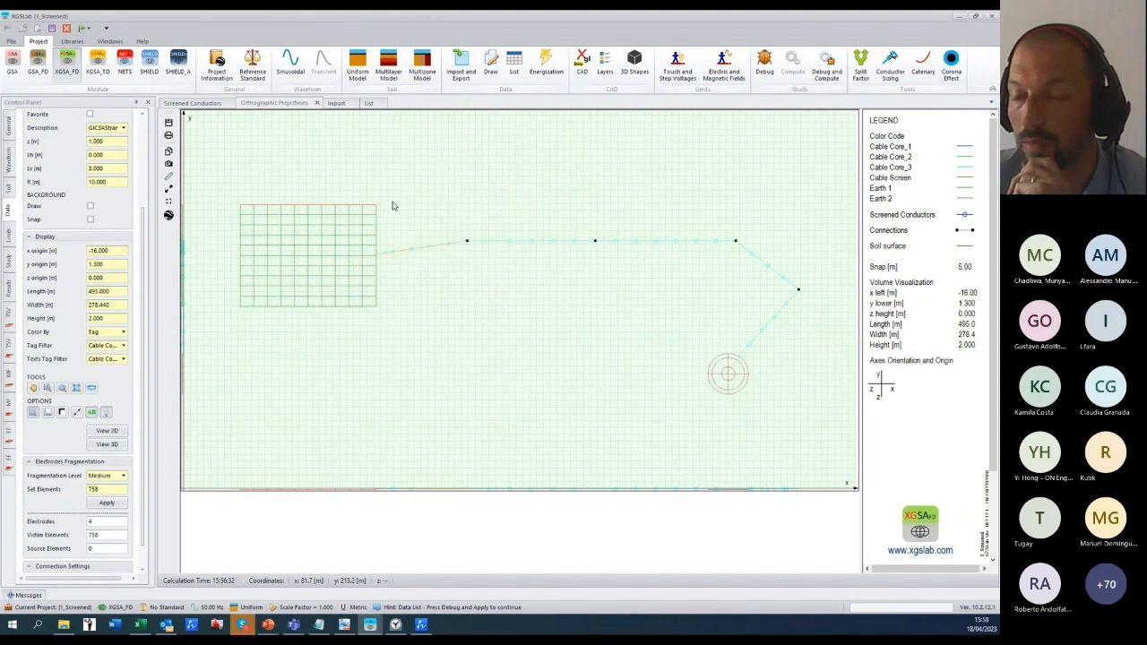
# Step: Select only the Screen part of the cable segment adjoining the rectangular earthing grid
pyautogui.doubleClick(437, 252)
pyautogui.moveTo(439, 252); pyautogui.dragTo(412, 295)
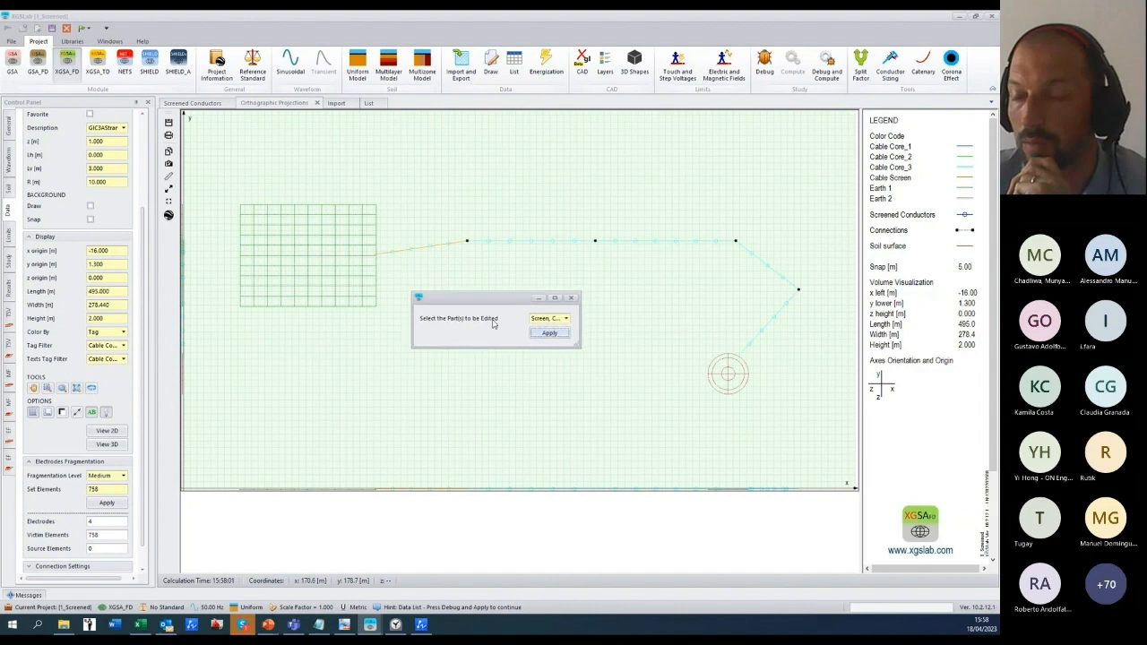
pyautogui.click(566, 319)
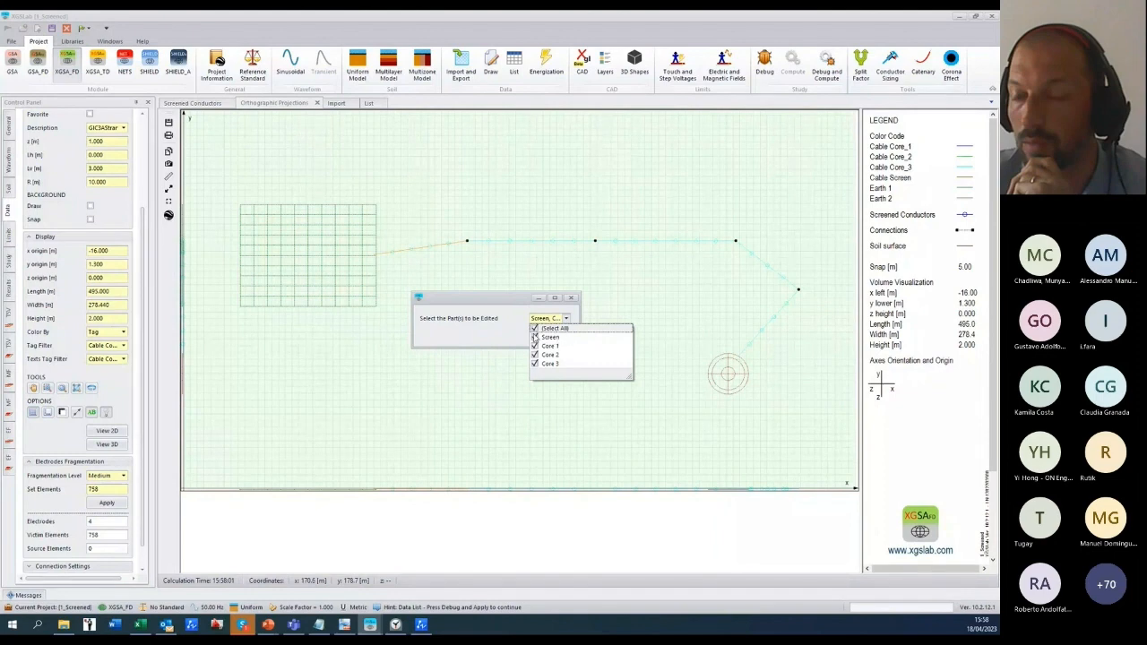
pyautogui.click(535, 328)
pyautogui.click(535, 337)
pyautogui.click(567, 319)
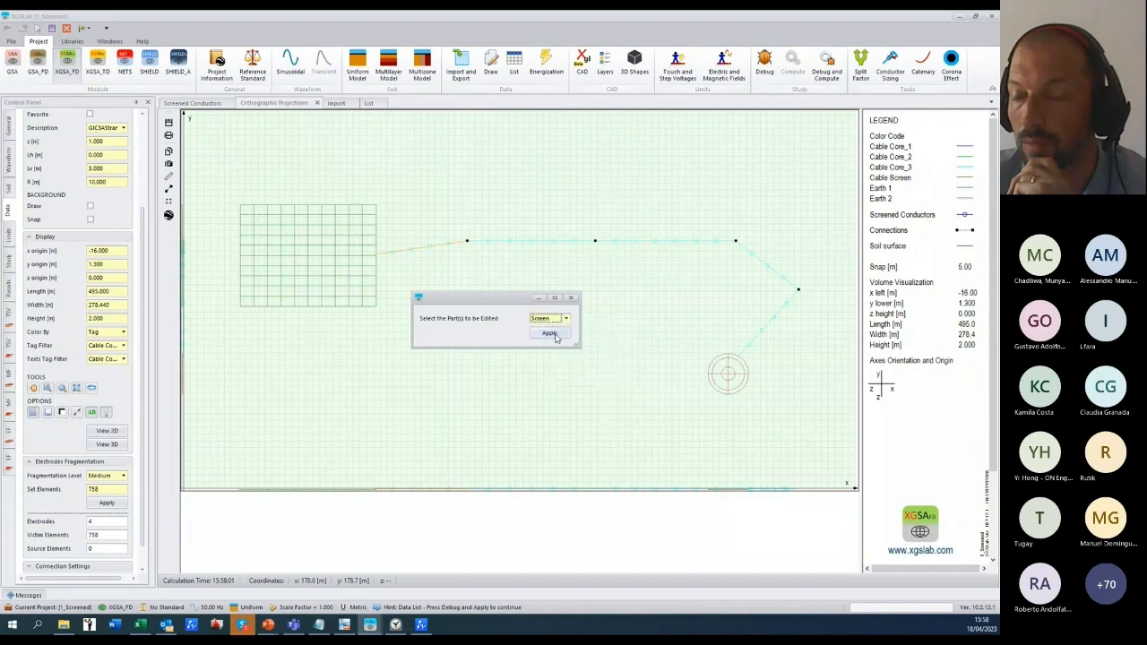
pyautogui.click(547, 334)
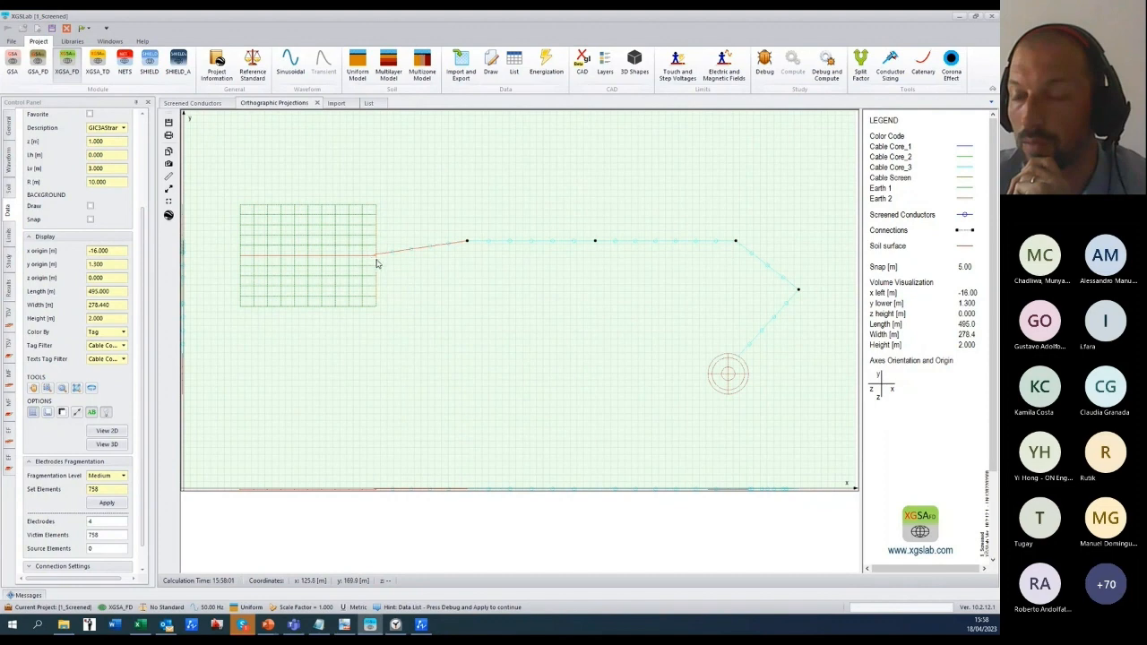
# Step: Connect the start of Cable Screen conductor 121 to the end of Earth 1 conductor 17 with the Connection Editor
pyautogui.rightClick(383, 265)
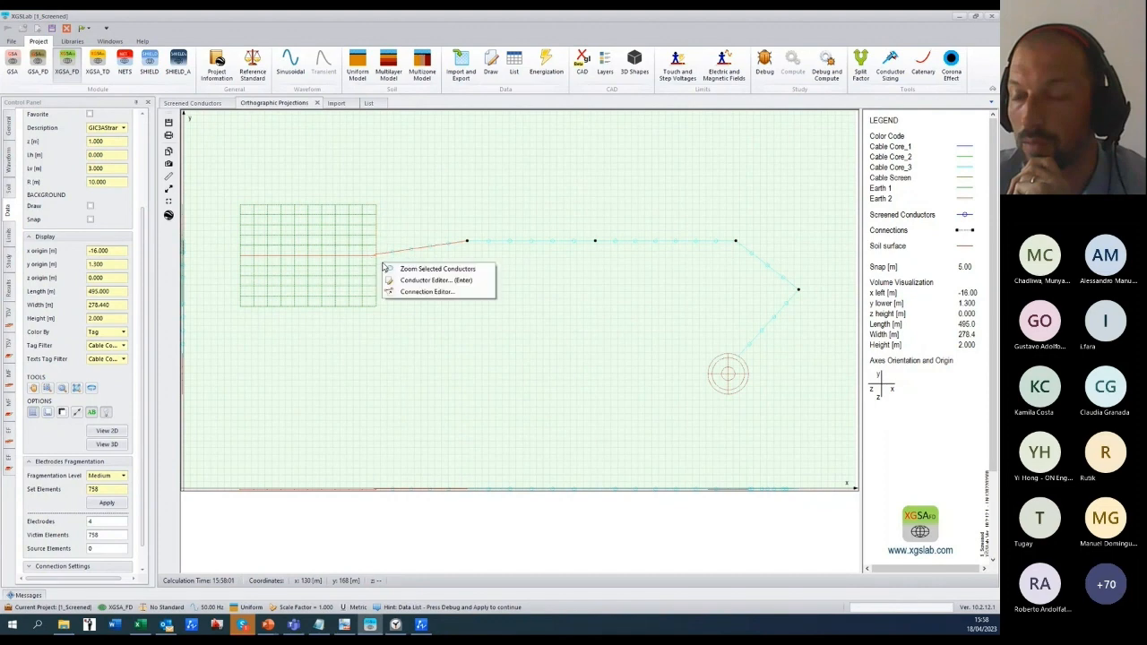
pyautogui.click(428, 293)
pyautogui.moveTo(487, 206); pyautogui.dragTo(540, 262)
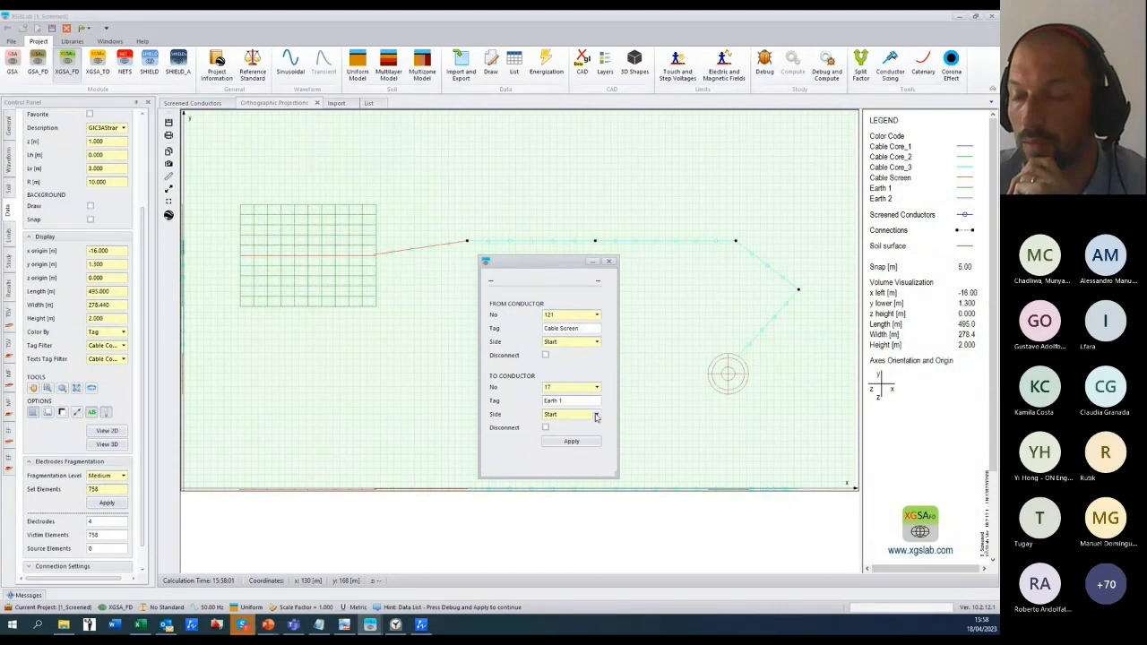
pyautogui.click(567, 415)
pyautogui.click(556, 440)
pyautogui.click(563, 443)
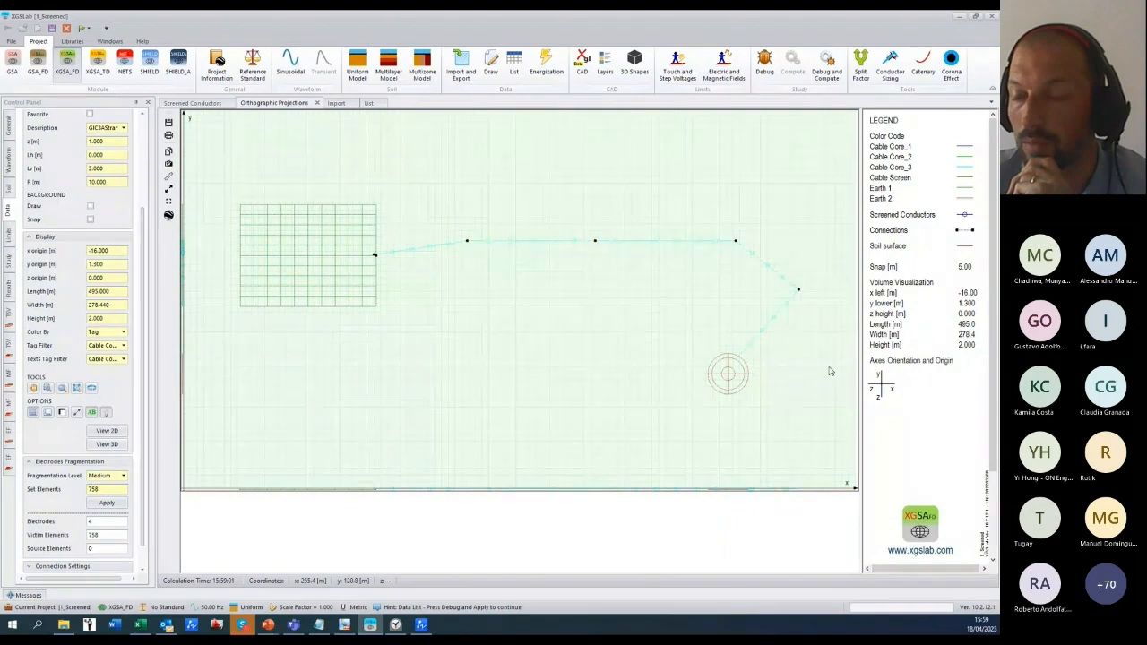
# Step: Select only the Screen part of the last cable segment, next to the circular earthing grid
pyautogui.click(293, 625)
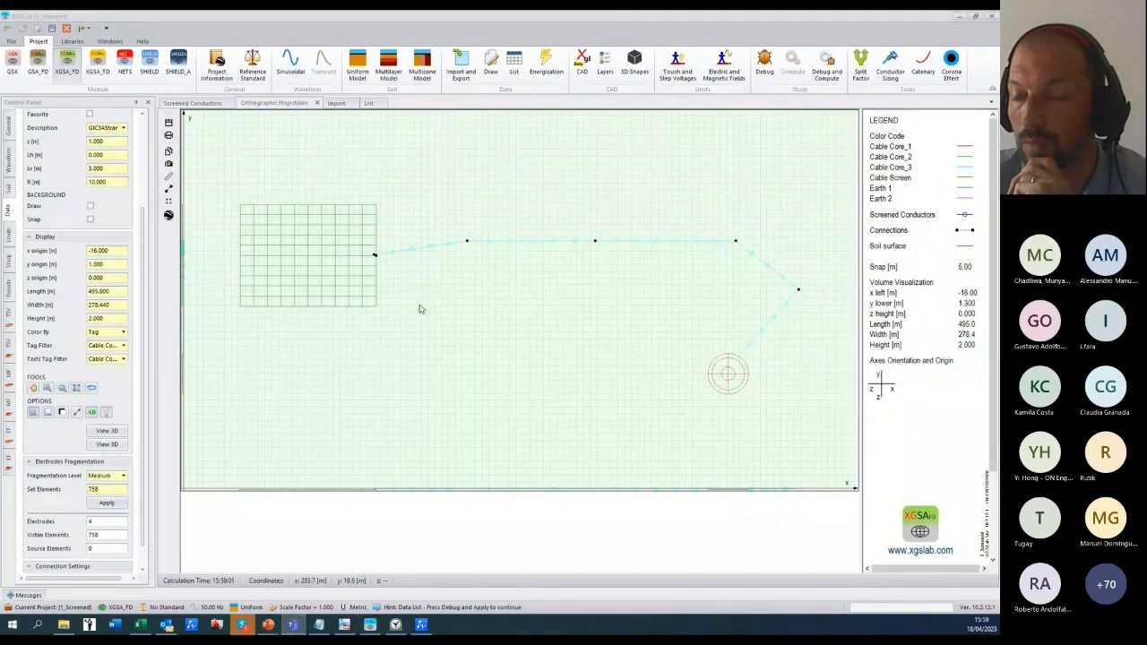
pyautogui.click(747, 348)
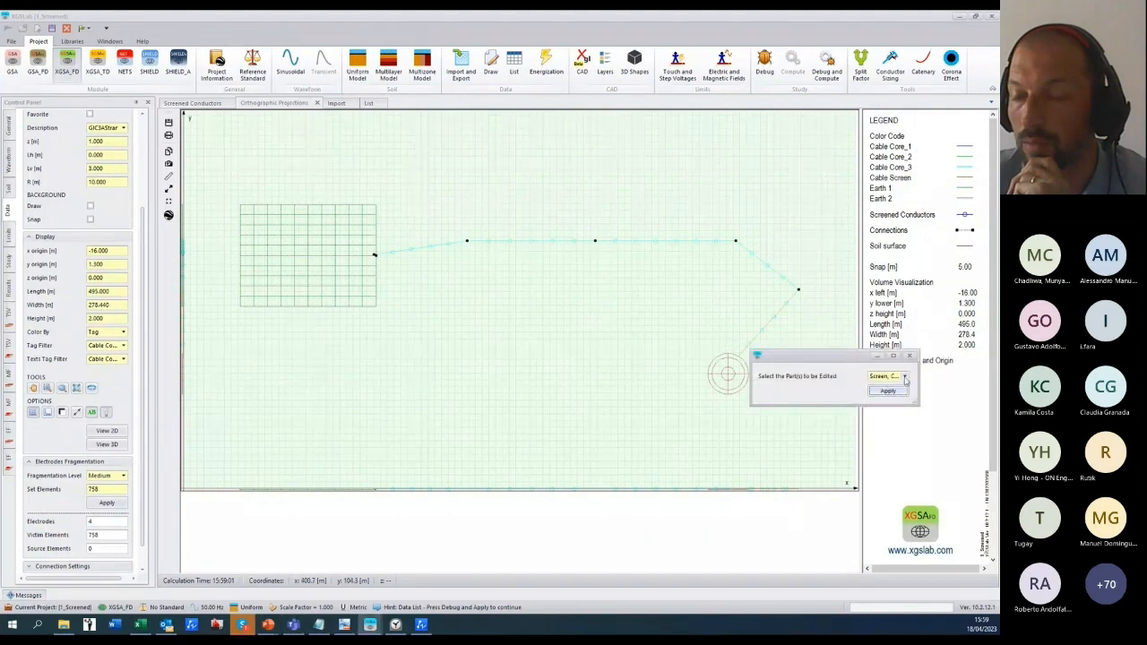
pyautogui.click(905, 378)
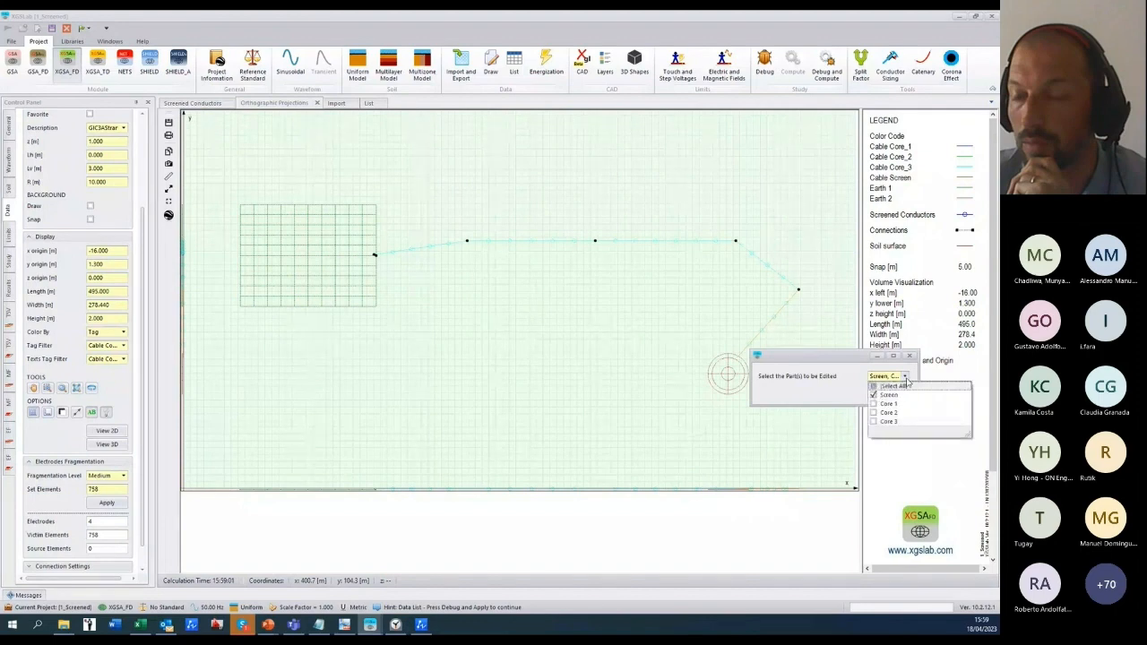
pyautogui.click(906, 379)
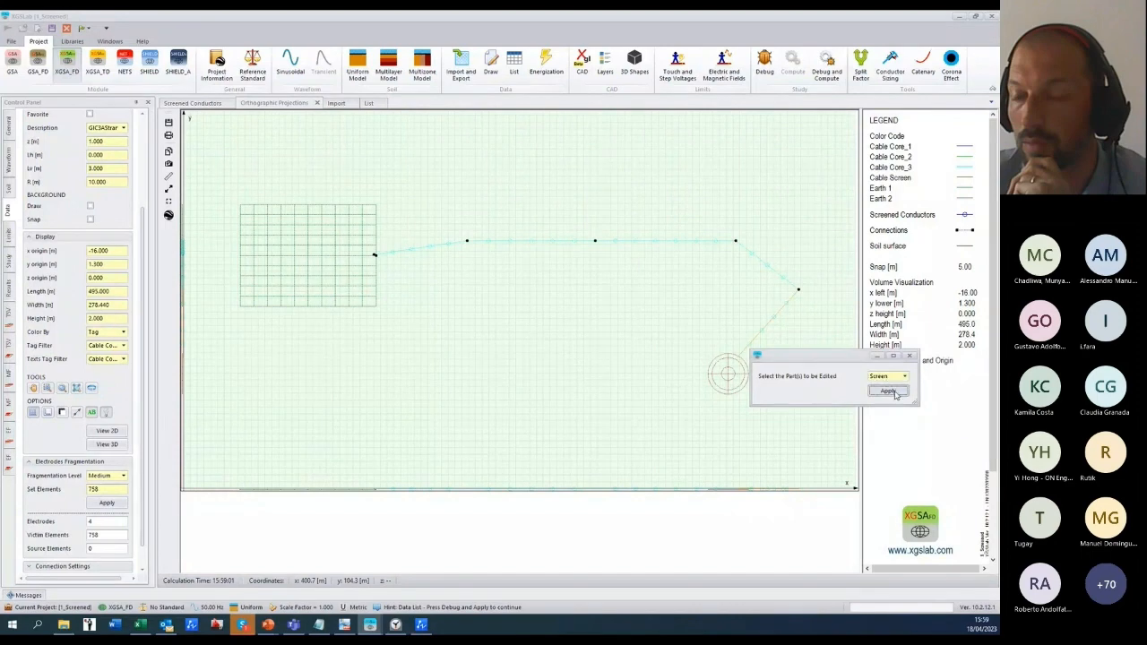
pyautogui.click(890, 393)
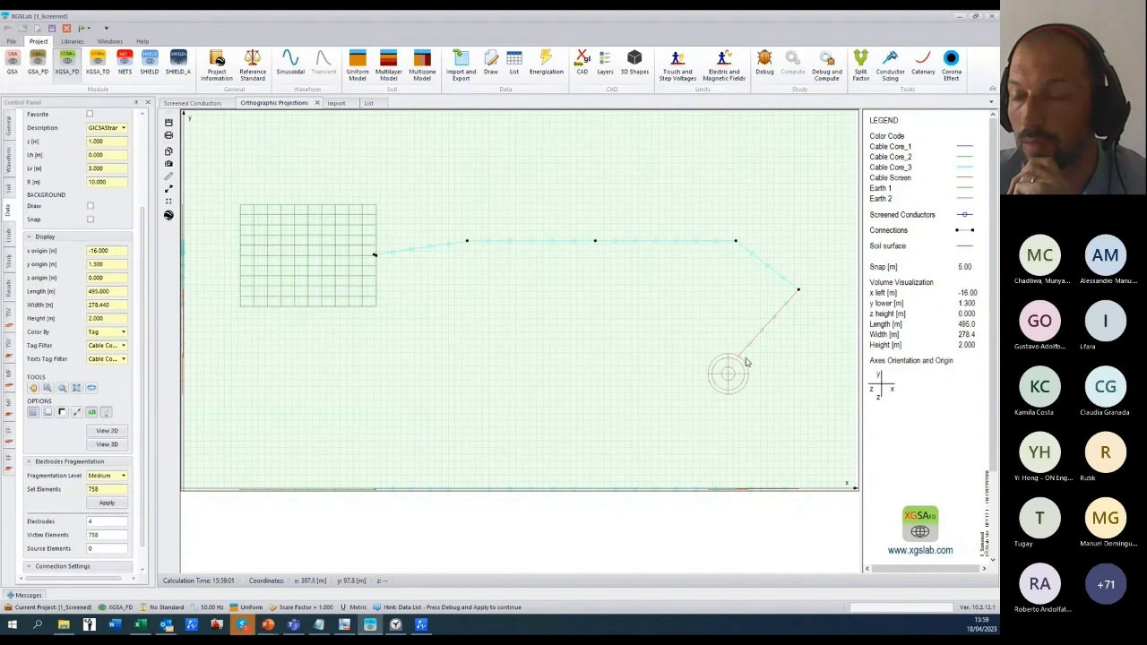
# Step: Connect the end of Cable Screen conductor 137 to the start of Earth 2 conductor 28 with the Connection Editor
pyautogui.rightClick(746, 361)
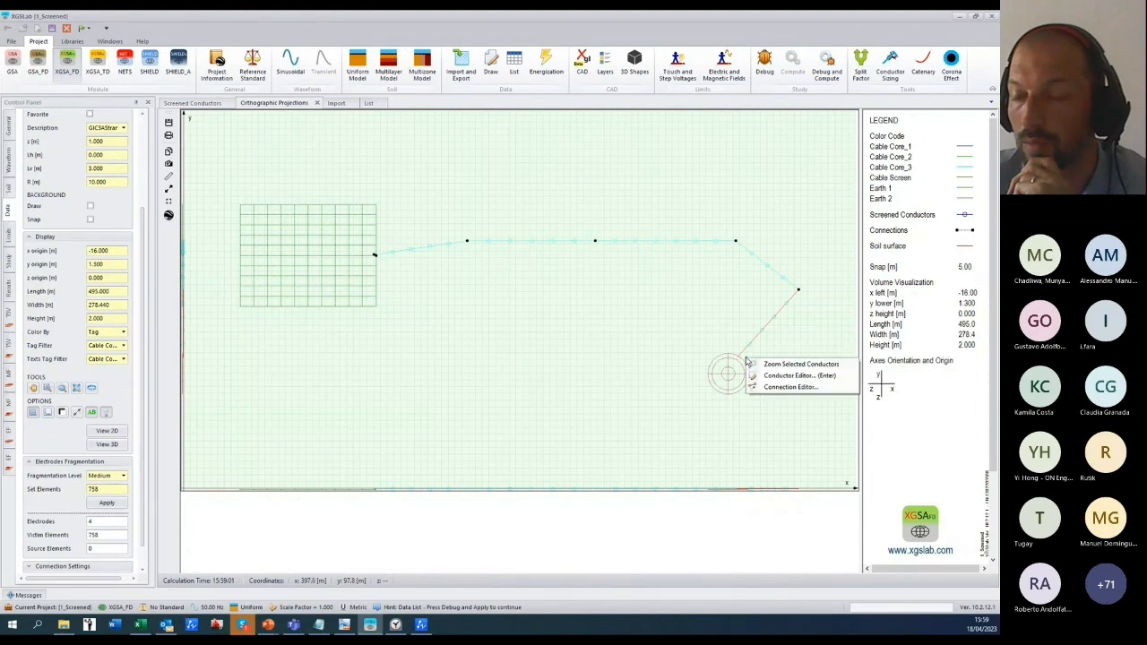
pyautogui.click(784, 392)
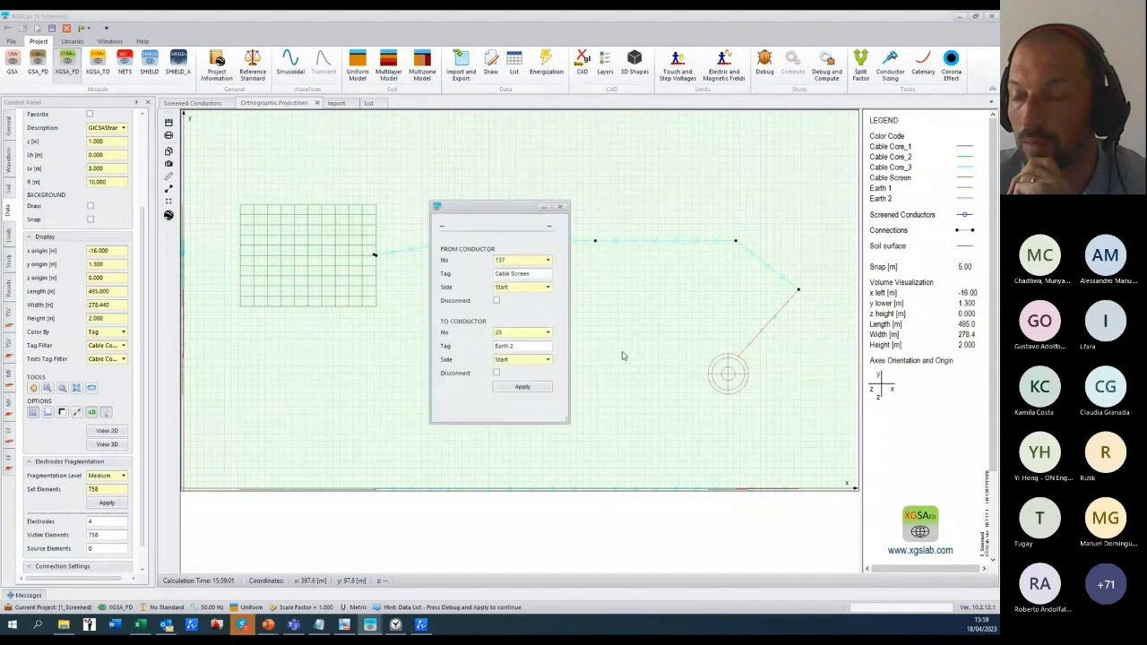
pyautogui.click(548, 288)
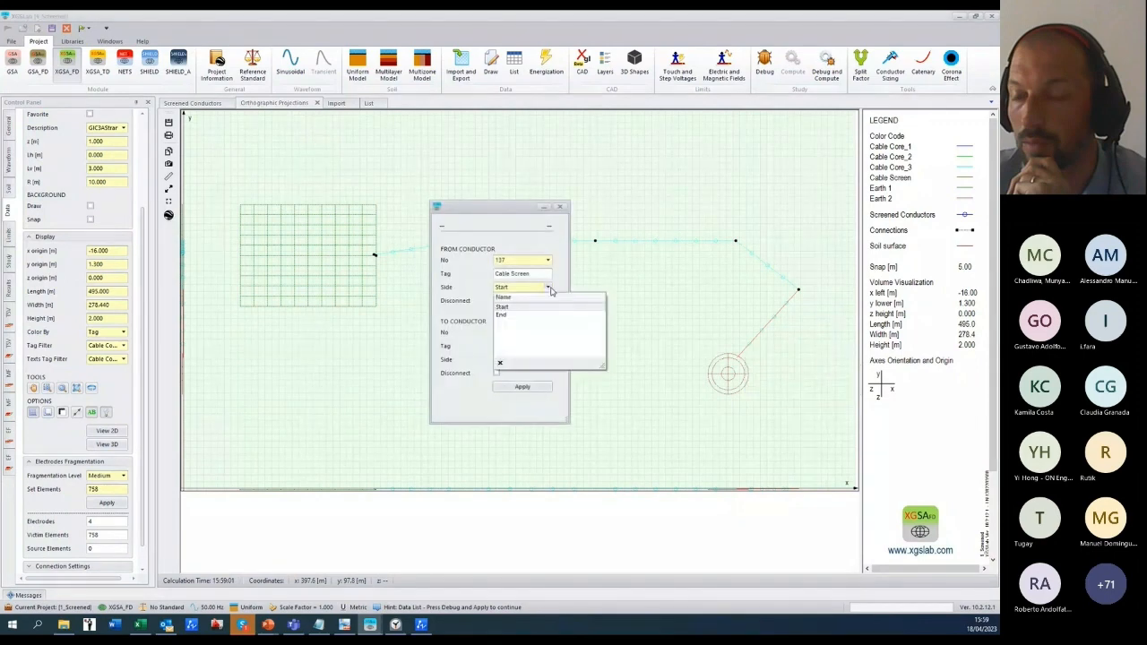
pyautogui.click(507, 315)
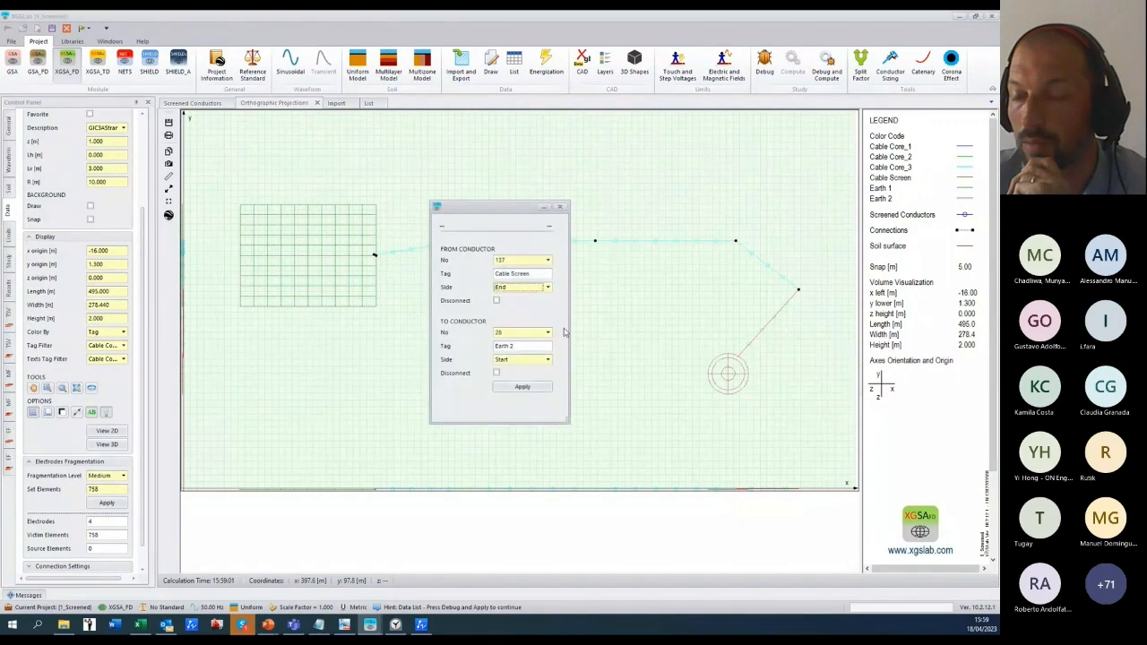
pyautogui.click(523, 386)
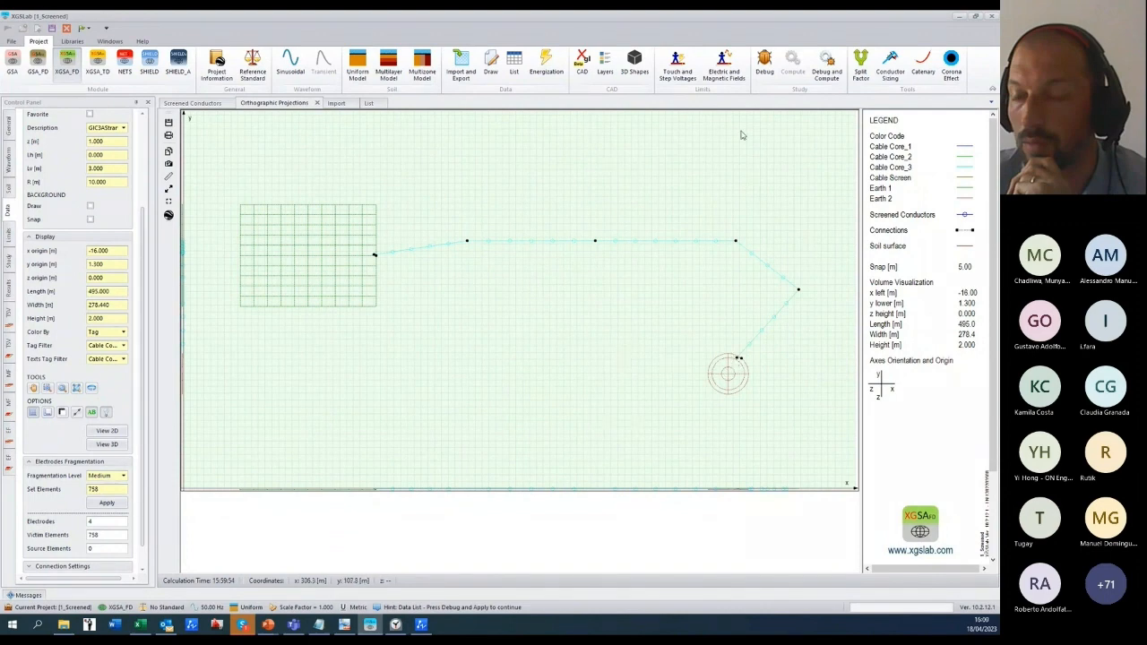
# Step: Run Debug on the model and dismiss the error message
pyautogui.click(764, 69)
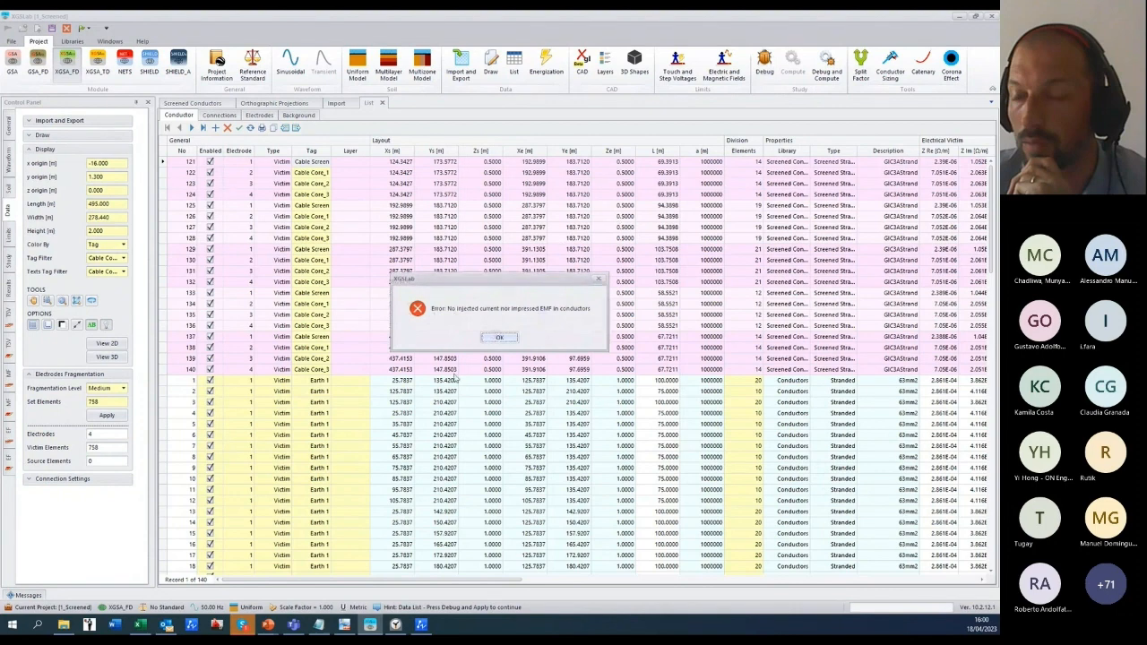
pyautogui.click(502, 339)
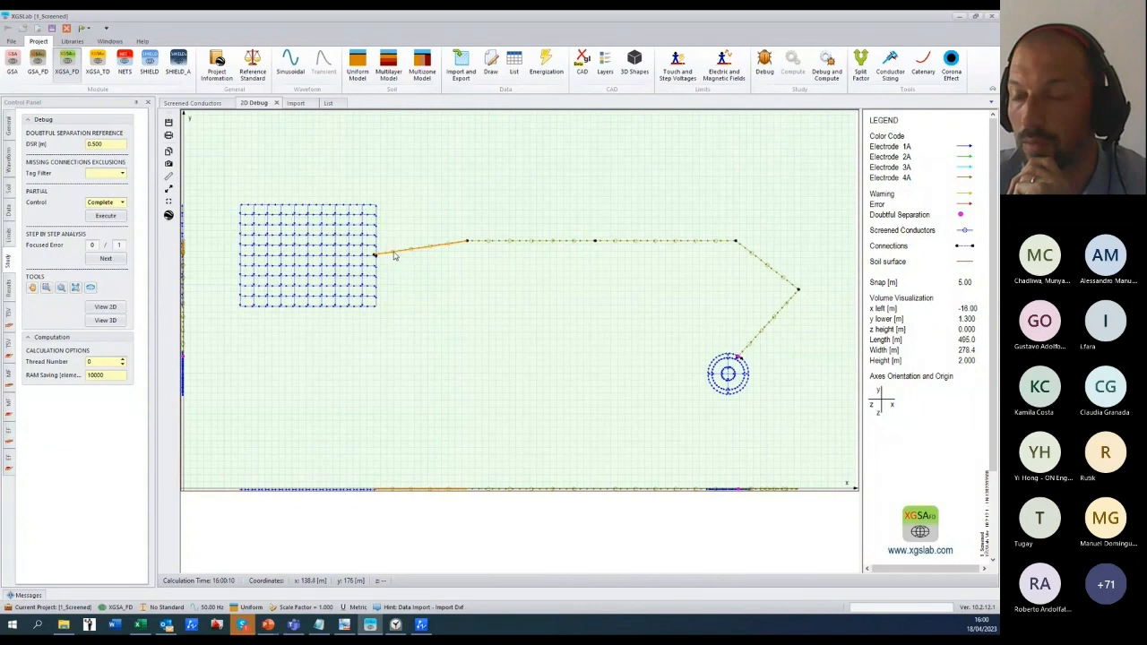
# Step: Open the Conductor Editor for only Core 1 of the cable segment adjoining the rectangular grid
pyautogui.doubleClick(393, 257)
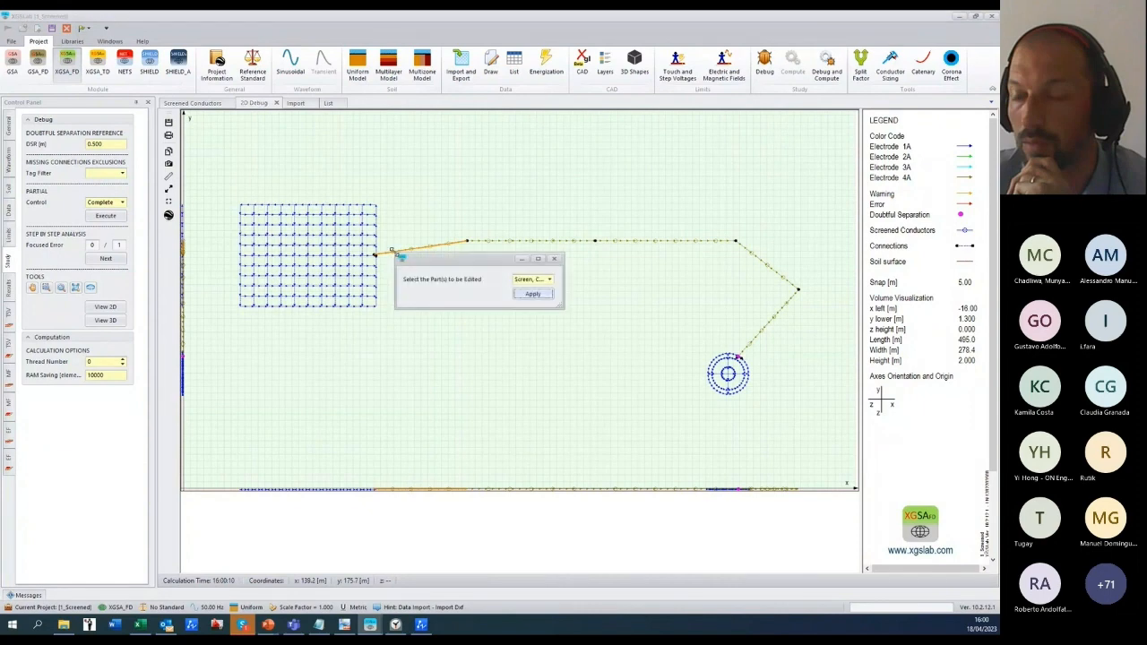
pyautogui.click(550, 280)
pyautogui.click(518, 290)
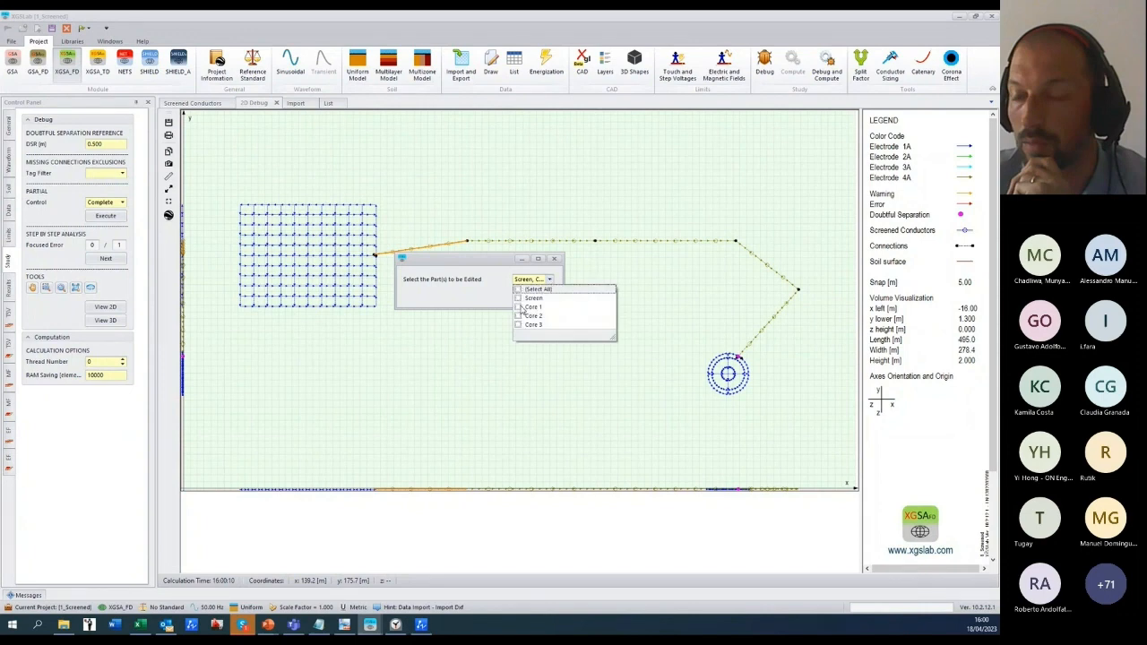
pyautogui.click(518, 306)
pyautogui.click(550, 280)
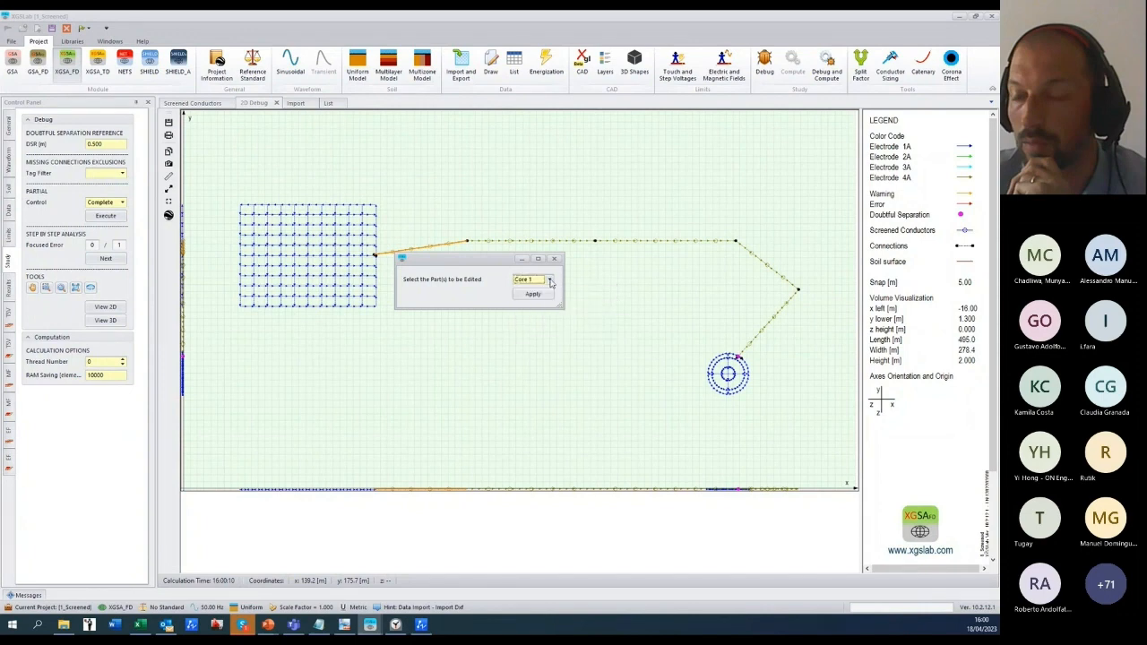
pyautogui.click(533, 295)
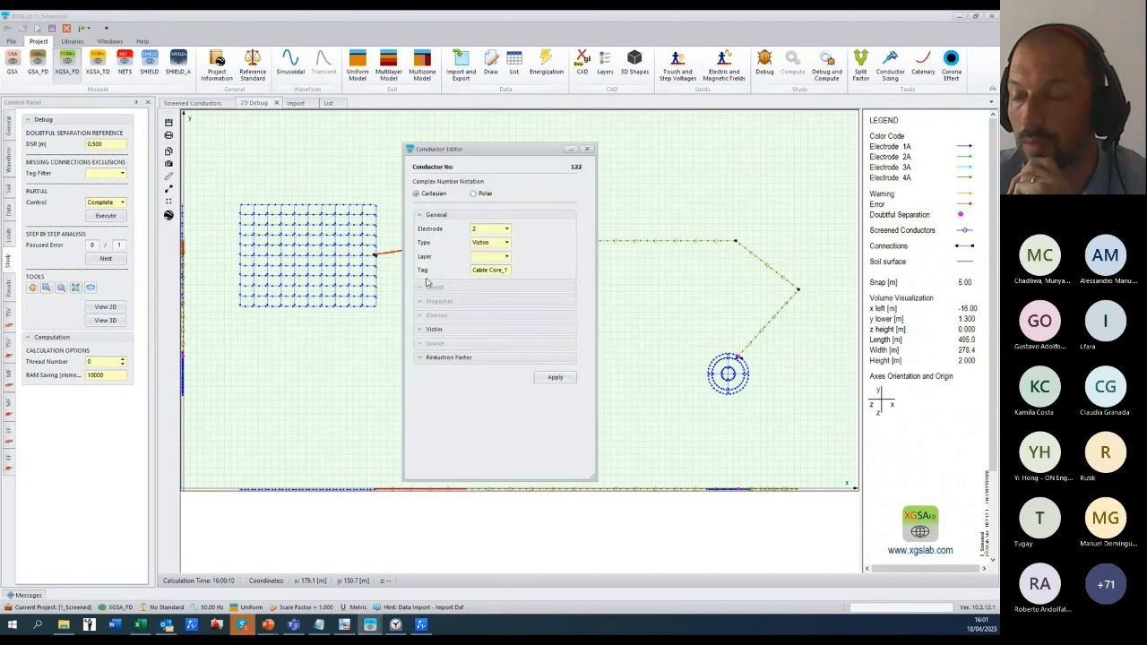
# Step: Set the real part of the Jes current of Core 1 to 10000 A in its Victim data and apply it
pyautogui.click(420, 330)
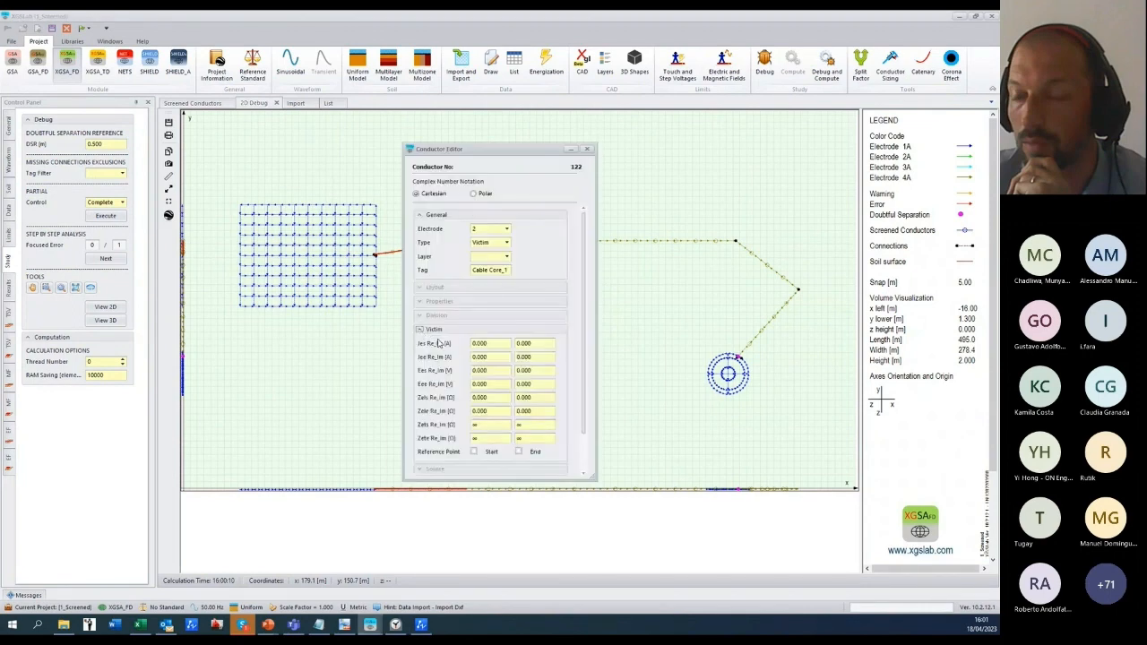
pyautogui.click(500, 343)
pyautogui.write('100')
pyautogui.scroll(-2, 583, 379)
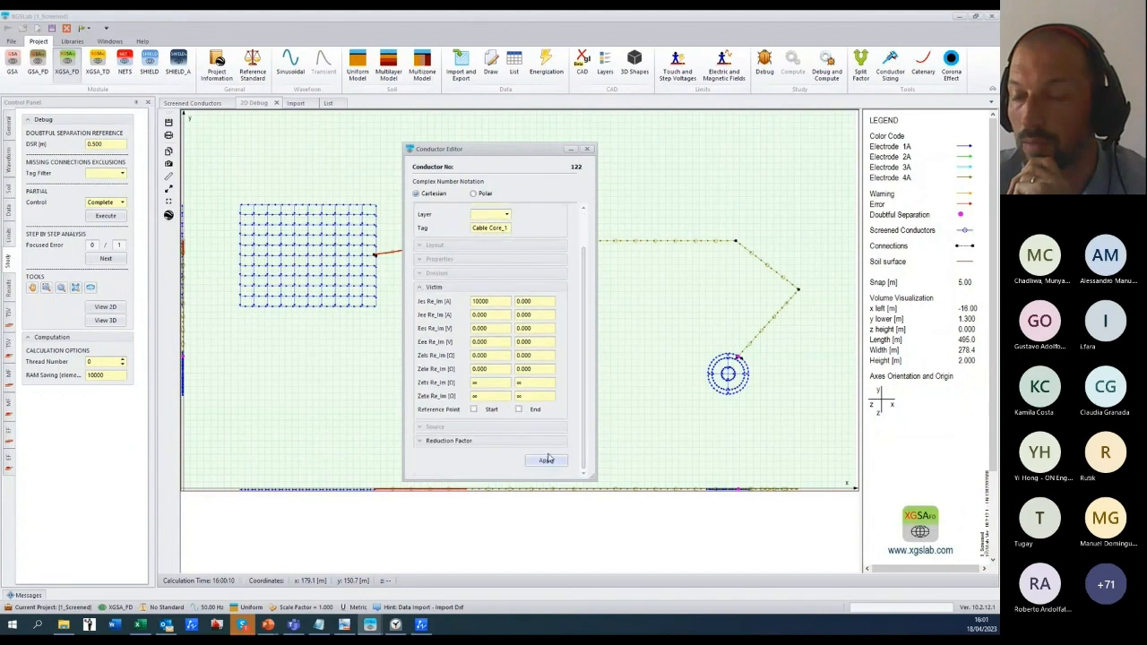
pyautogui.moveTo(479, 153); pyautogui.dragTo(681, 124)
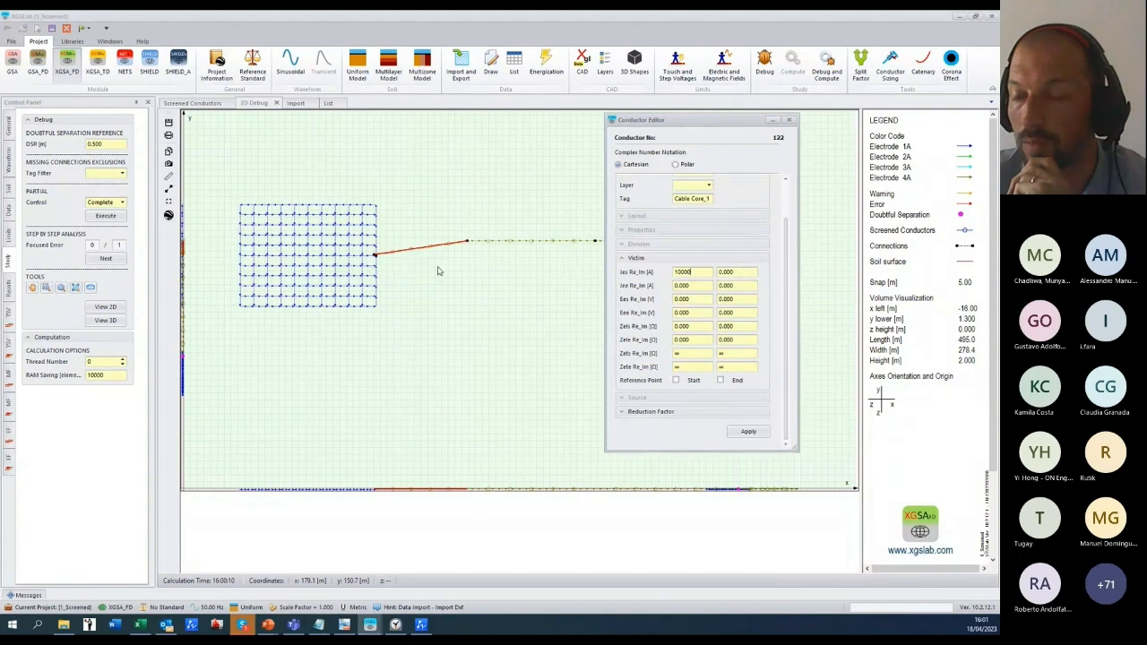
pyautogui.click(743, 434)
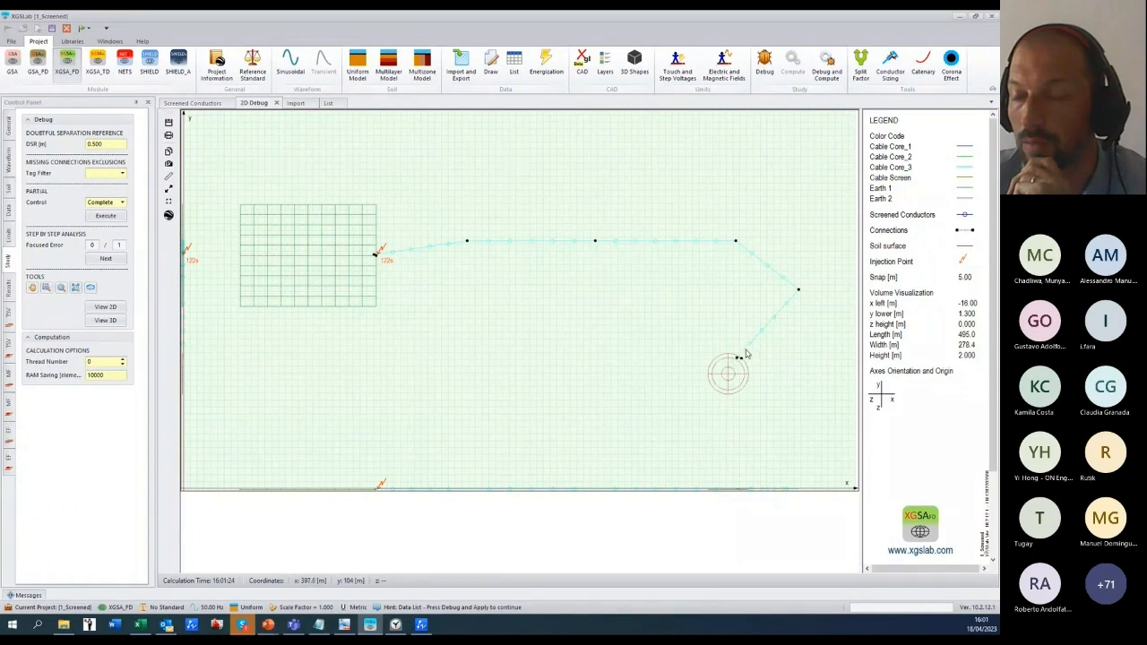
# Step: Select only the Screen and Core 1 parts of the last cable segment, next to the circular grid
pyautogui.doubleClick(746, 355)
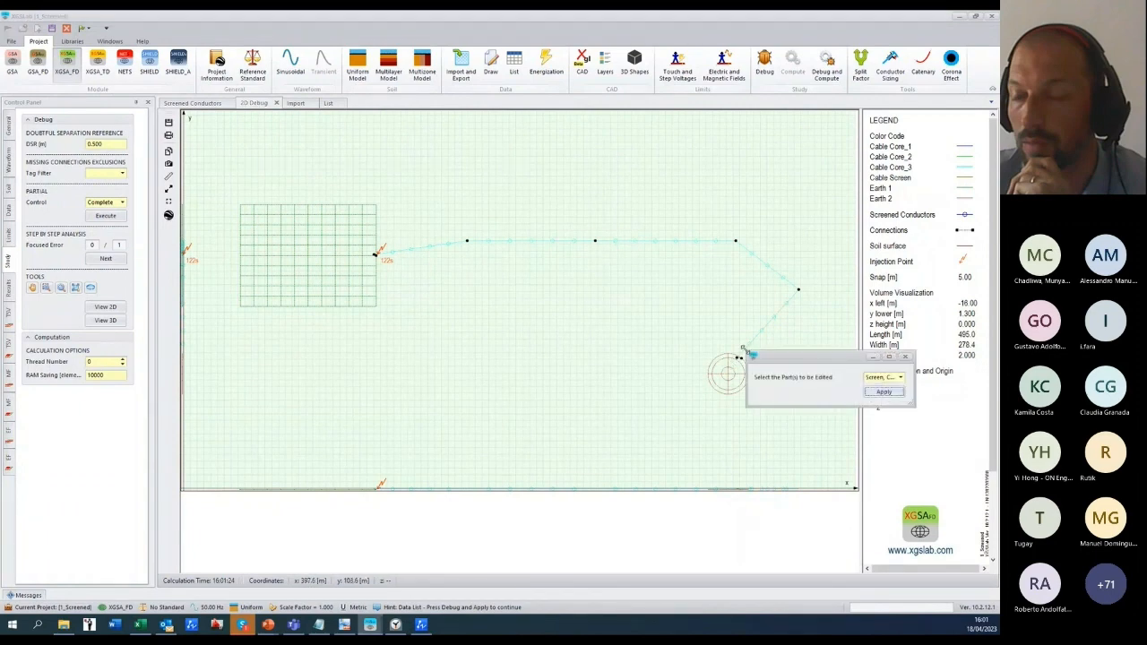
pyautogui.click(901, 377)
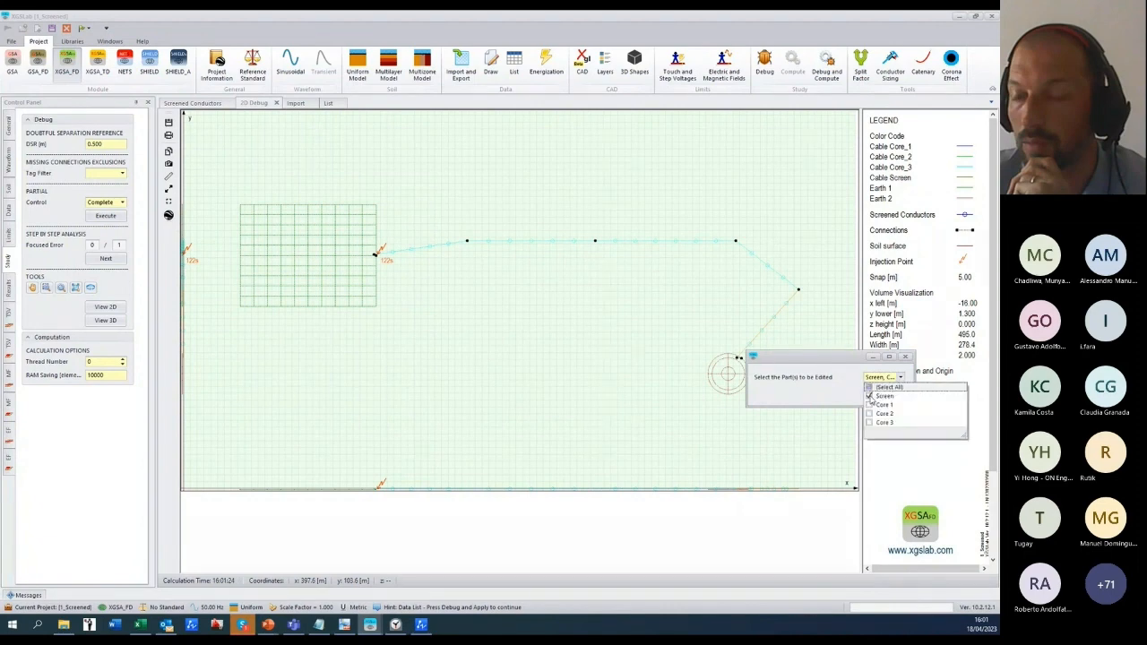
pyautogui.click(902, 377)
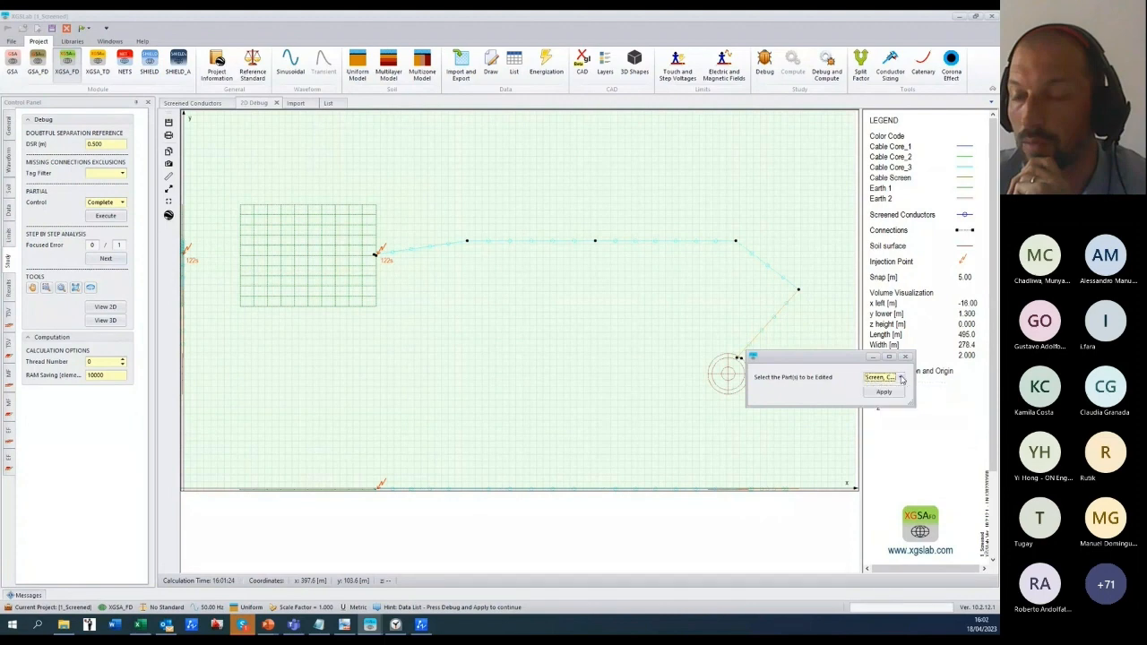
pyautogui.click(884, 392)
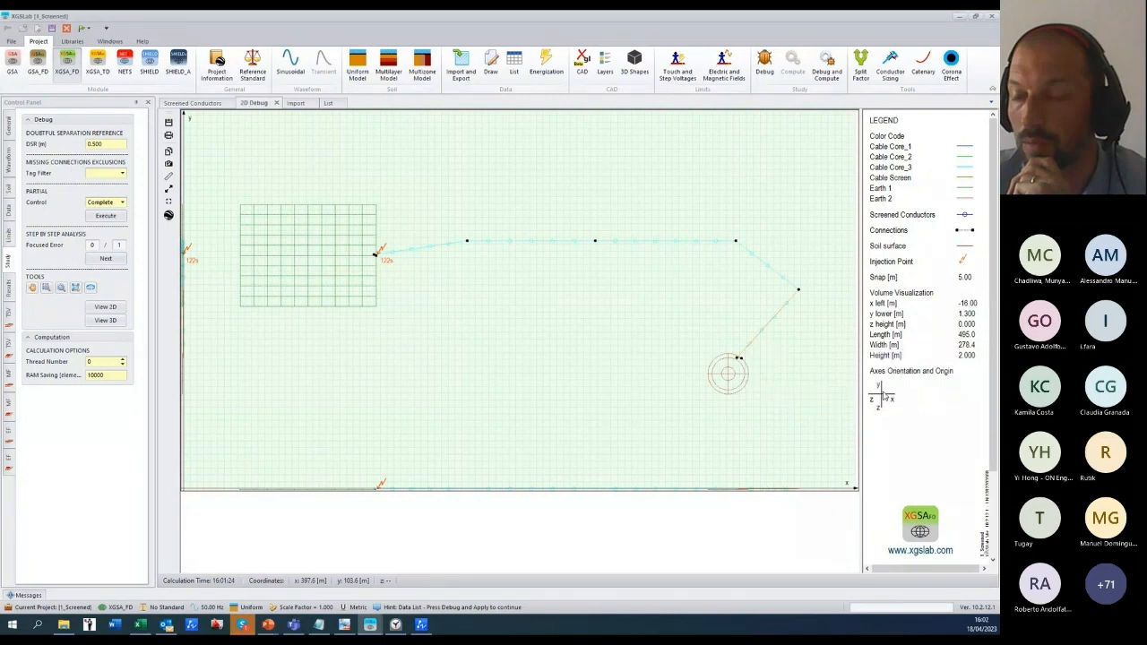
# Step: Connect the End side of Cable Screen conductor 137 to the End side of Cable Core_1 conductor 138 in the Connection Editor
pyautogui.rightClick(764, 345)
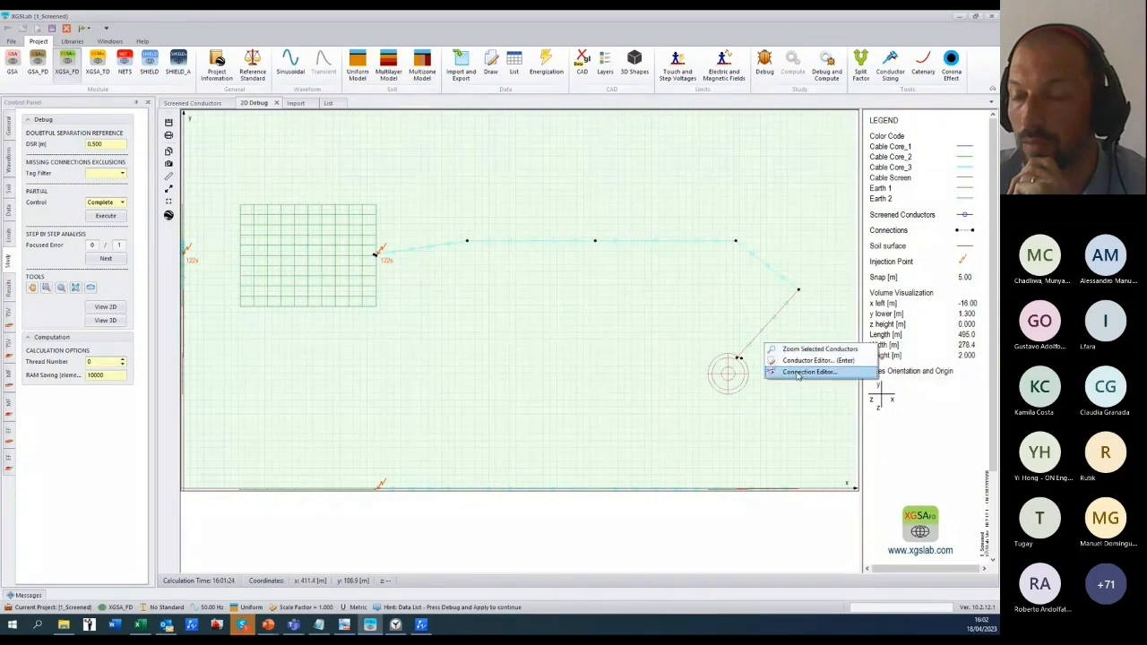
pyautogui.click(796, 373)
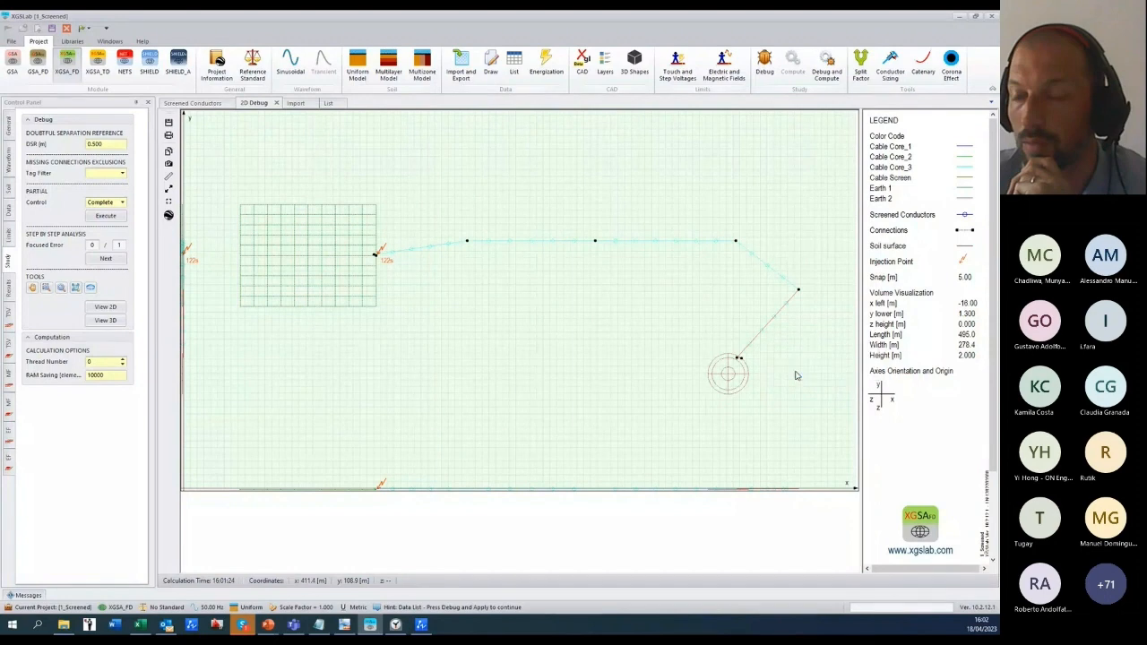
pyautogui.click(549, 287)
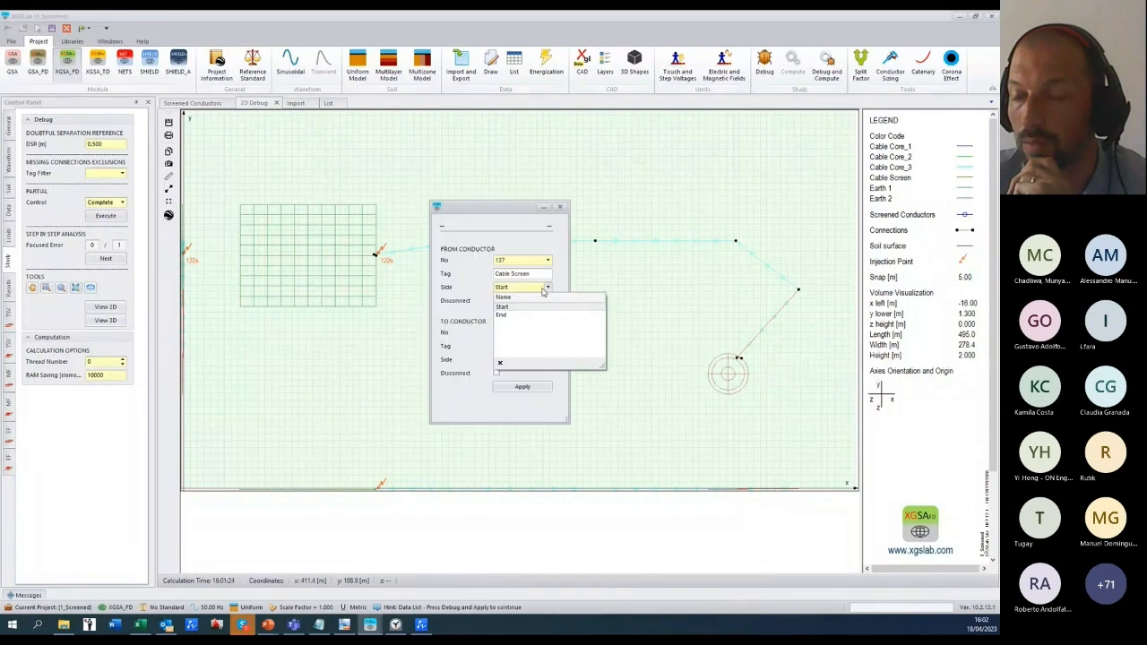
pyautogui.click(512, 316)
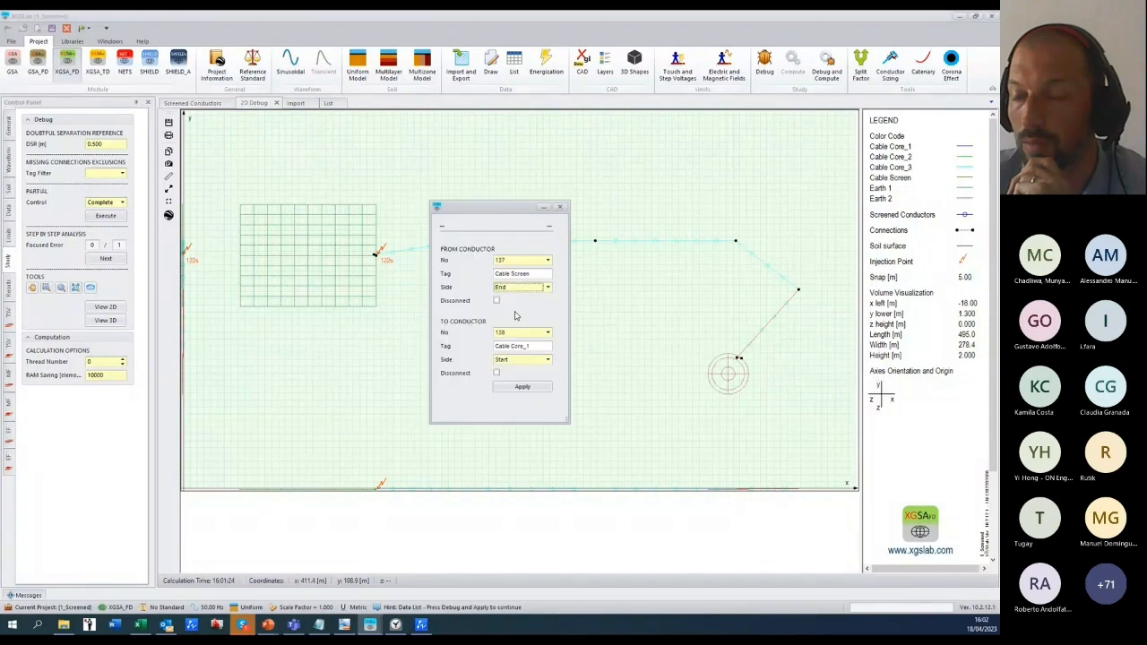
pyautogui.click(548, 359)
pyautogui.click(504, 387)
pyautogui.click(525, 387)
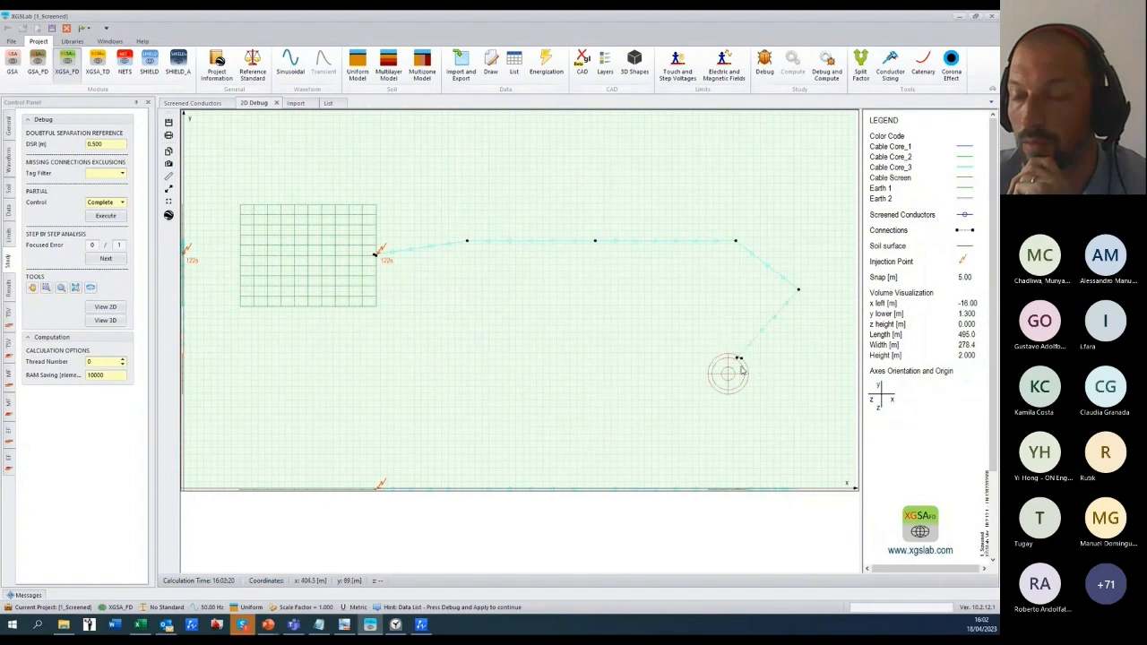
# Step: Examine close up the flagged conductors and connections where the cable ends at the circular grid
pyautogui.click(47, 288)
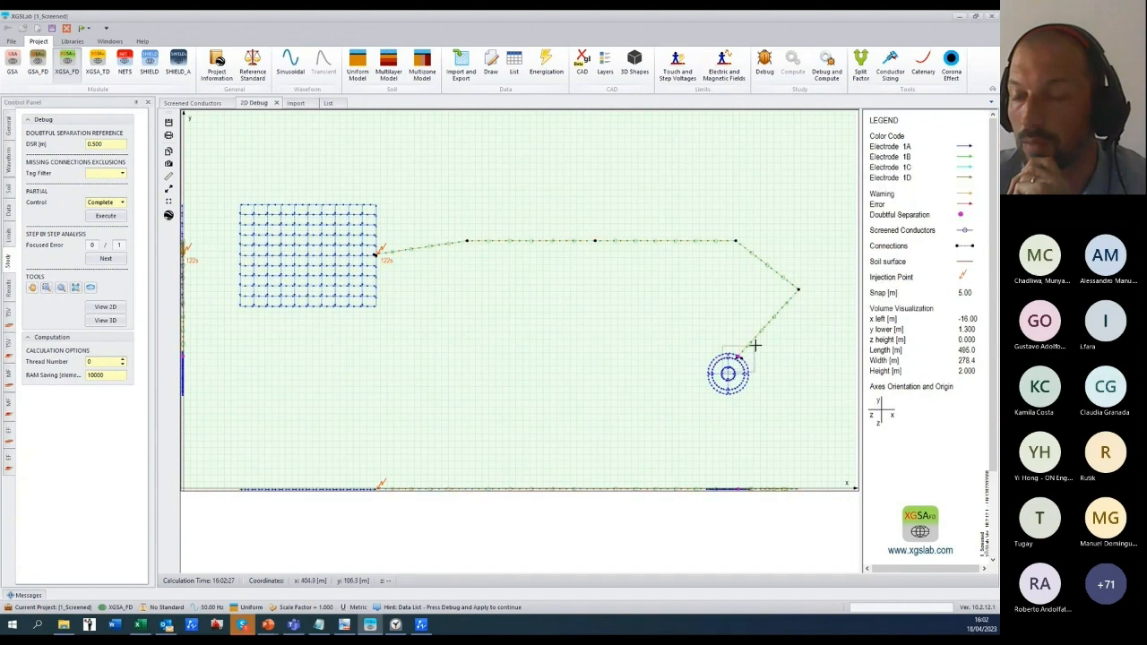
pyautogui.moveTo(756, 345); pyautogui.dragTo(755, 346)
pyautogui.moveTo(399, 231); pyautogui.dragTo(463, 295)
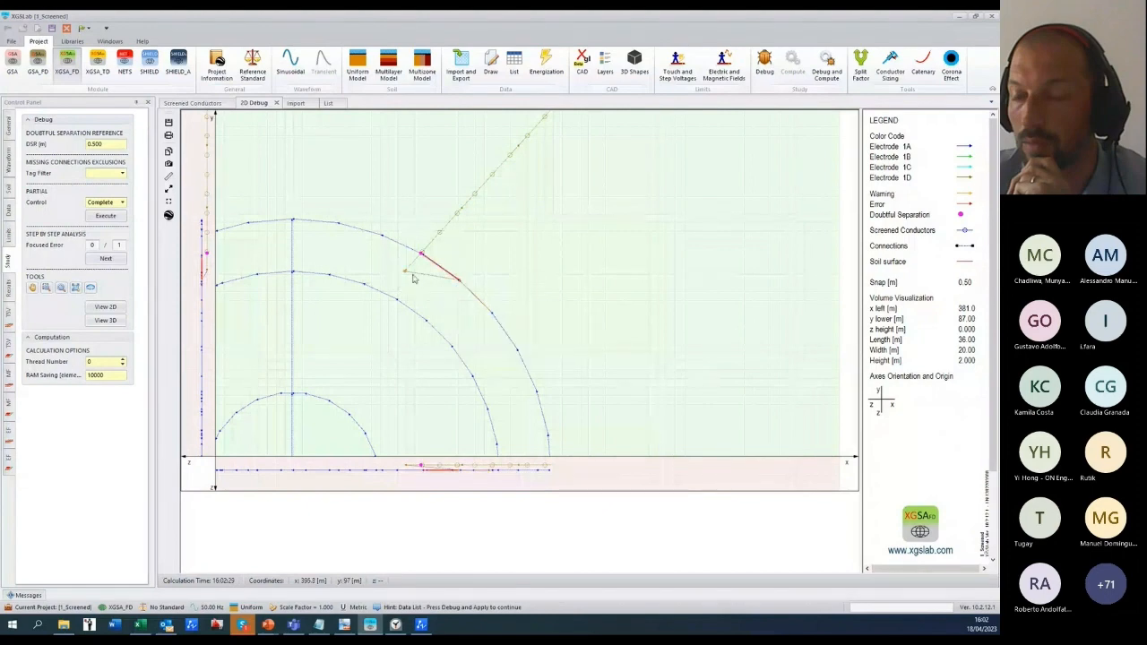
pyautogui.moveTo(409, 230); pyautogui.dragTo(446, 267)
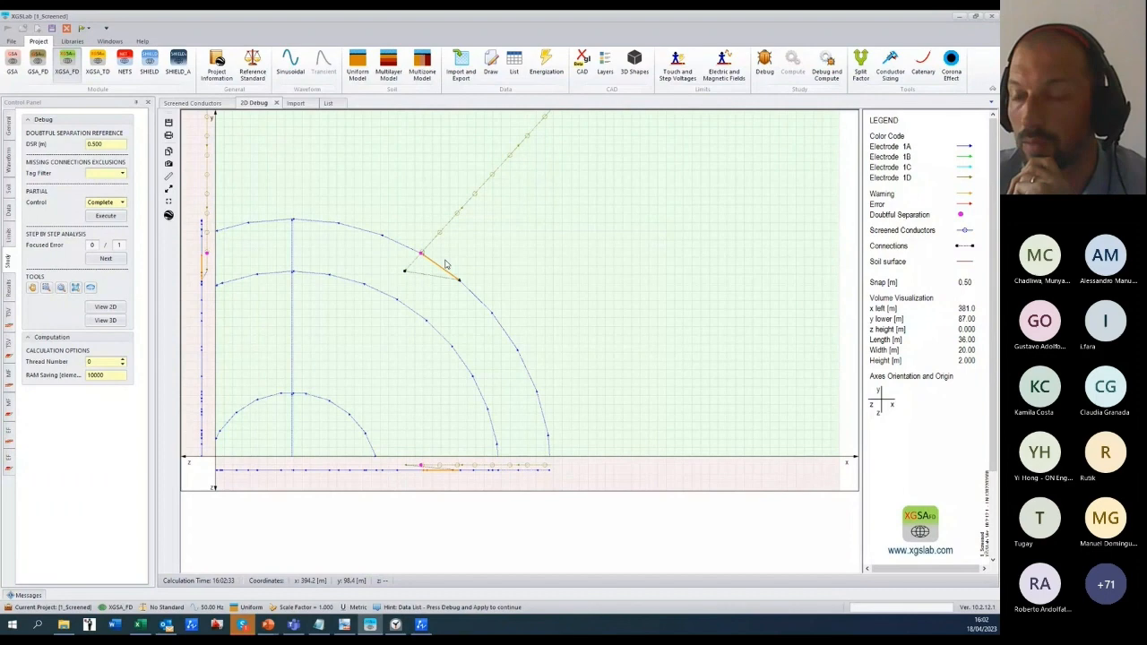
pyautogui.moveTo(386, 263); pyautogui.dragTo(475, 289)
pyautogui.scroll(-1, 456, 248)
pyautogui.scroll(1, 440, 269)
pyautogui.moveTo(398, 265); pyautogui.dragTo(484, 296)
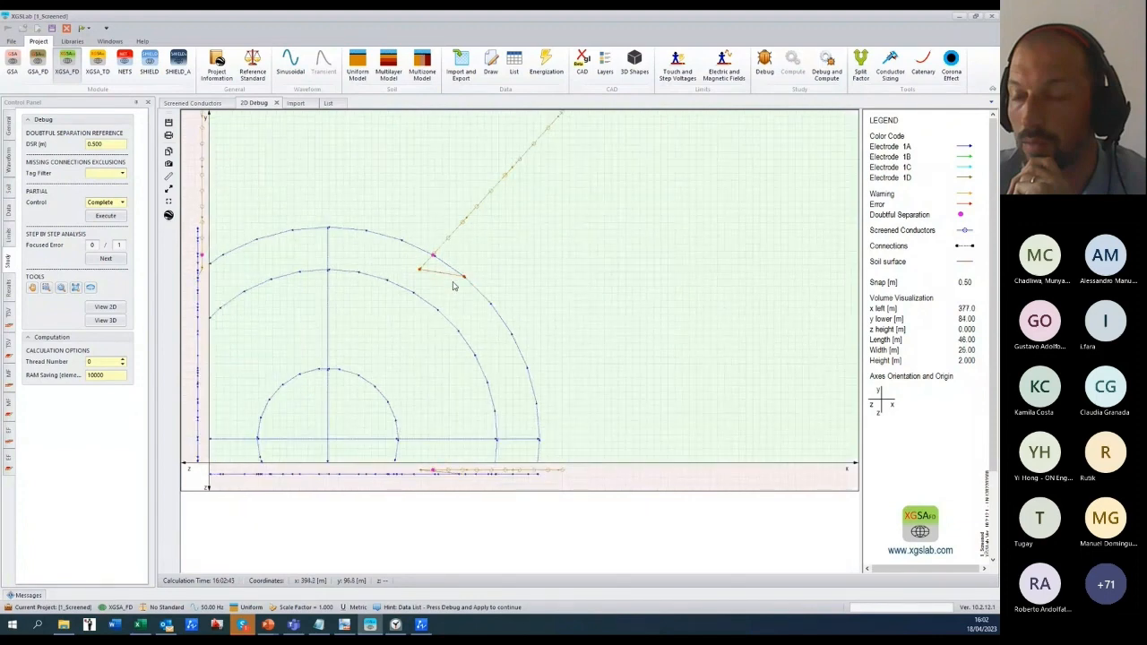
# Step: Check the data of the connection between the Cable Screen and Earth 2, then examine the surrounding circular grid
pyautogui.doubleClick(455, 281)
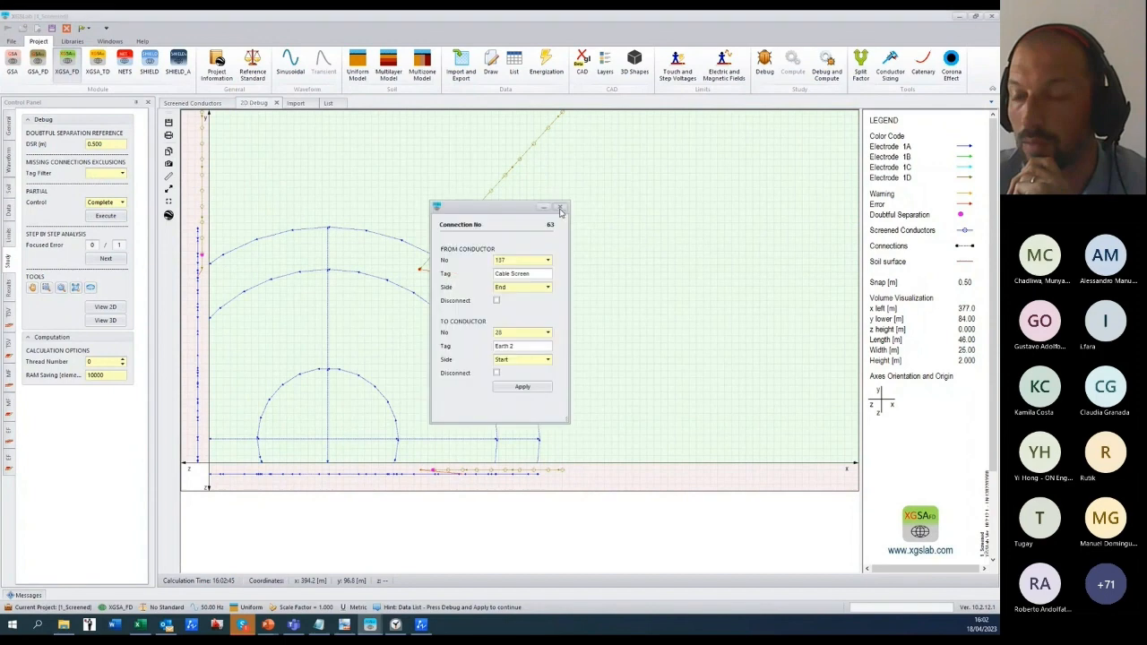
pyautogui.click(559, 207)
pyautogui.scroll(-2, 518, 256)
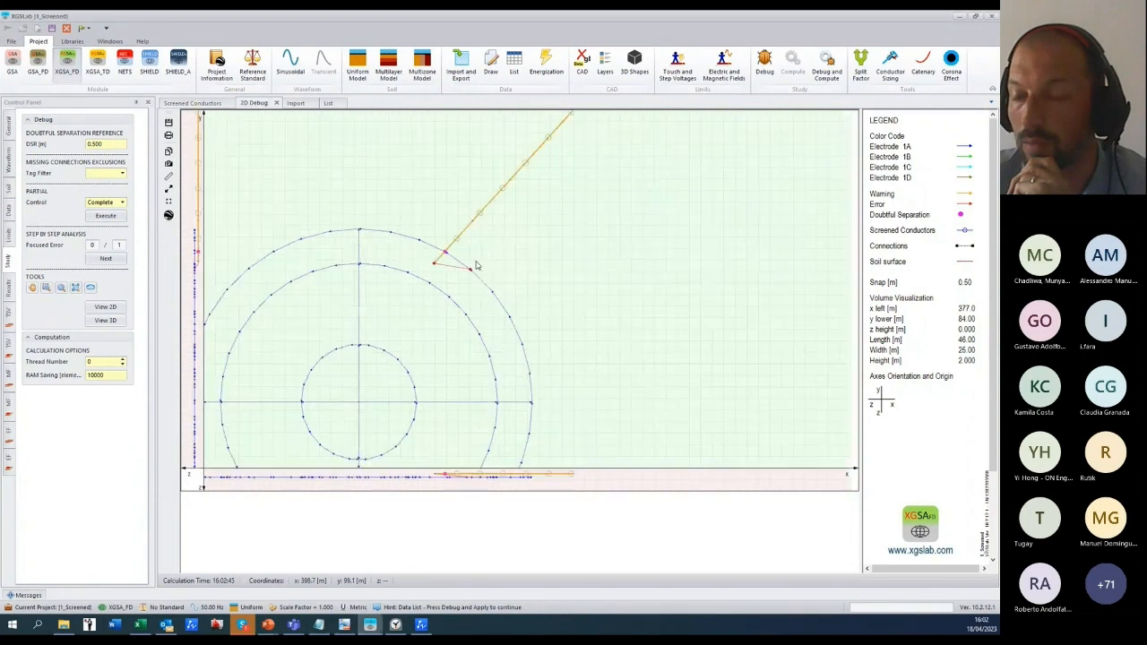
pyautogui.scroll(-2, 478, 266)
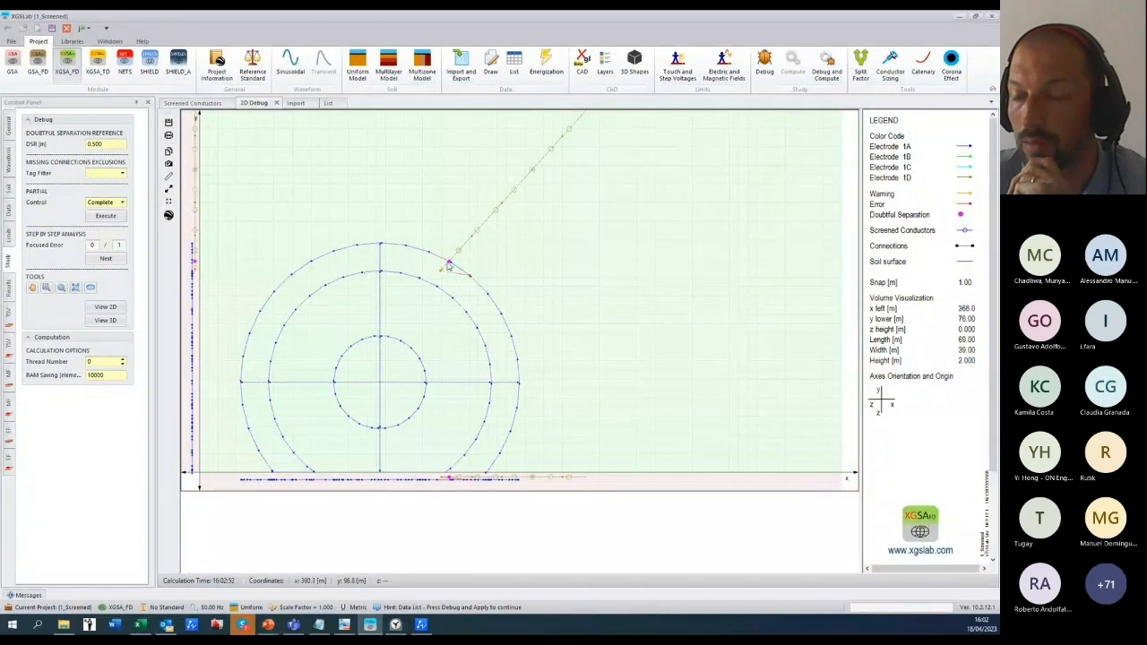
pyautogui.click(437, 250)
pyautogui.scroll(-2, 511, 250)
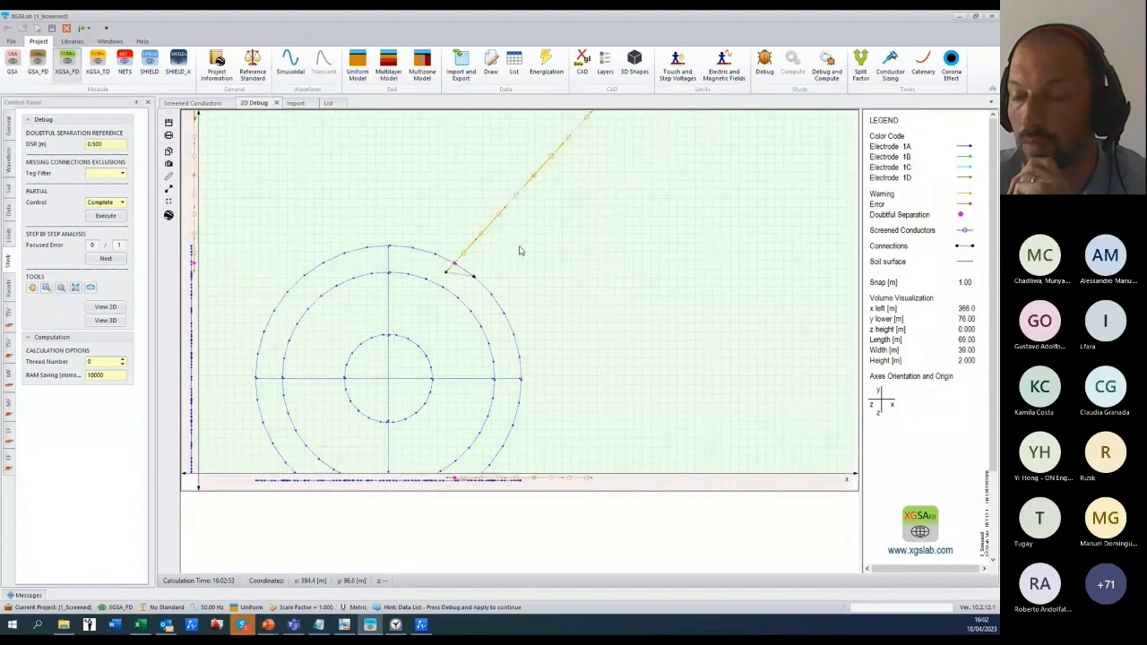
pyautogui.scroll(-1, 530, 254)
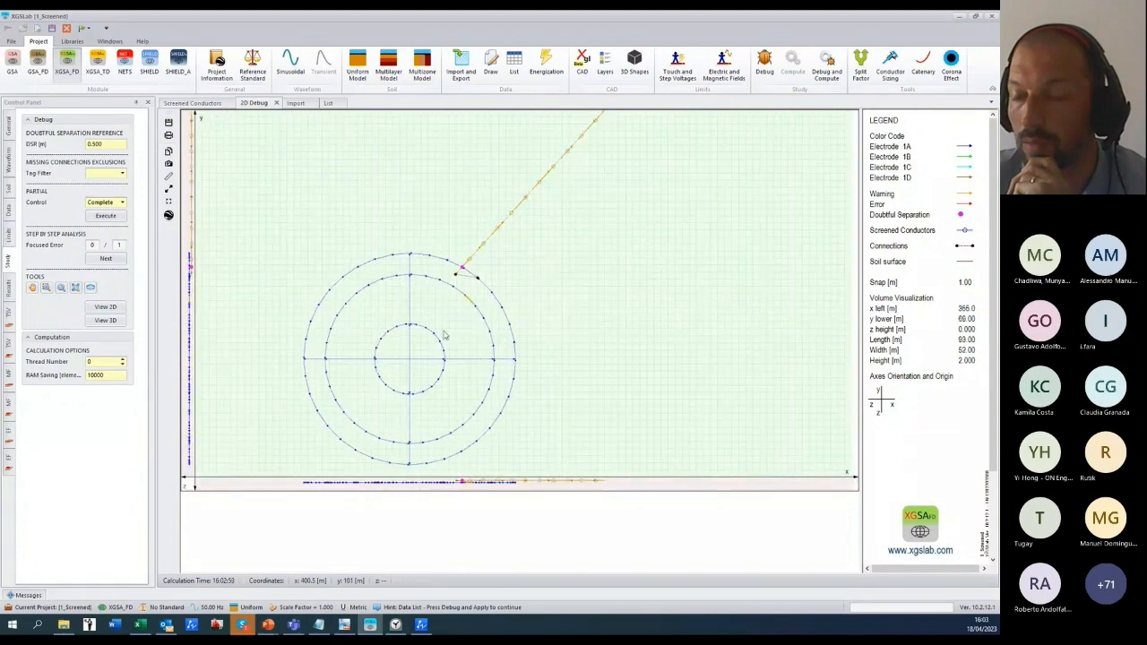
pyautogui.scroll(-2, 443, 336)
# Step: Check the connections list for the link between Cable Screen conductor 137 and Cable Core_1 conductor 138, then return to the 2D debug view
pyautogui.click(514, 64)
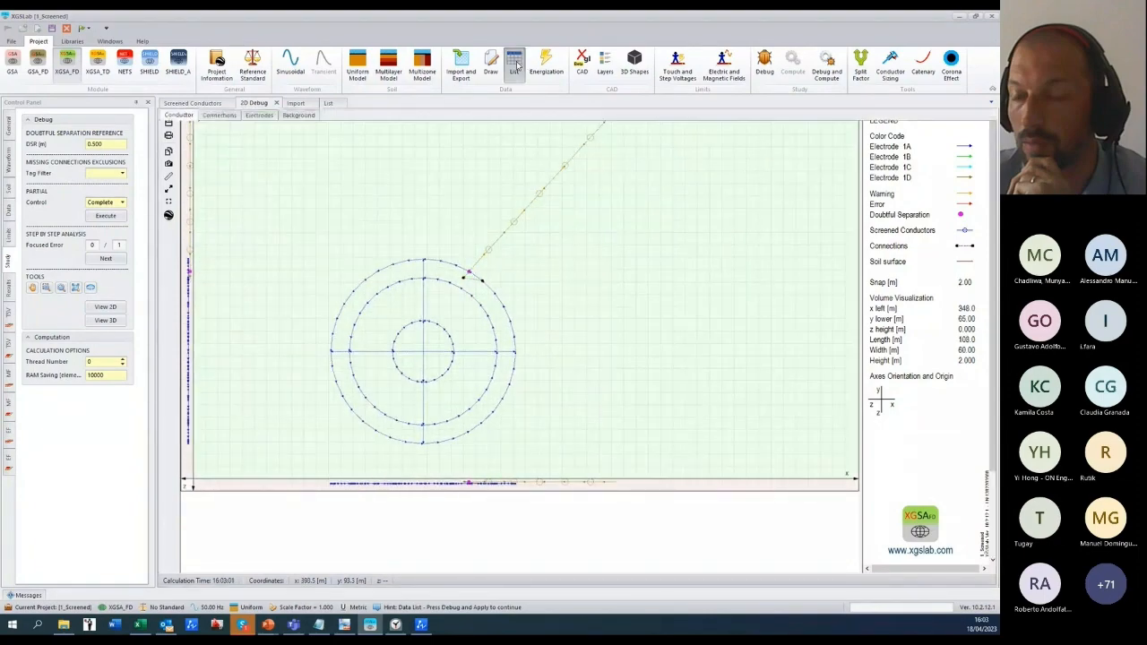
pyautogui.click(217, 116)
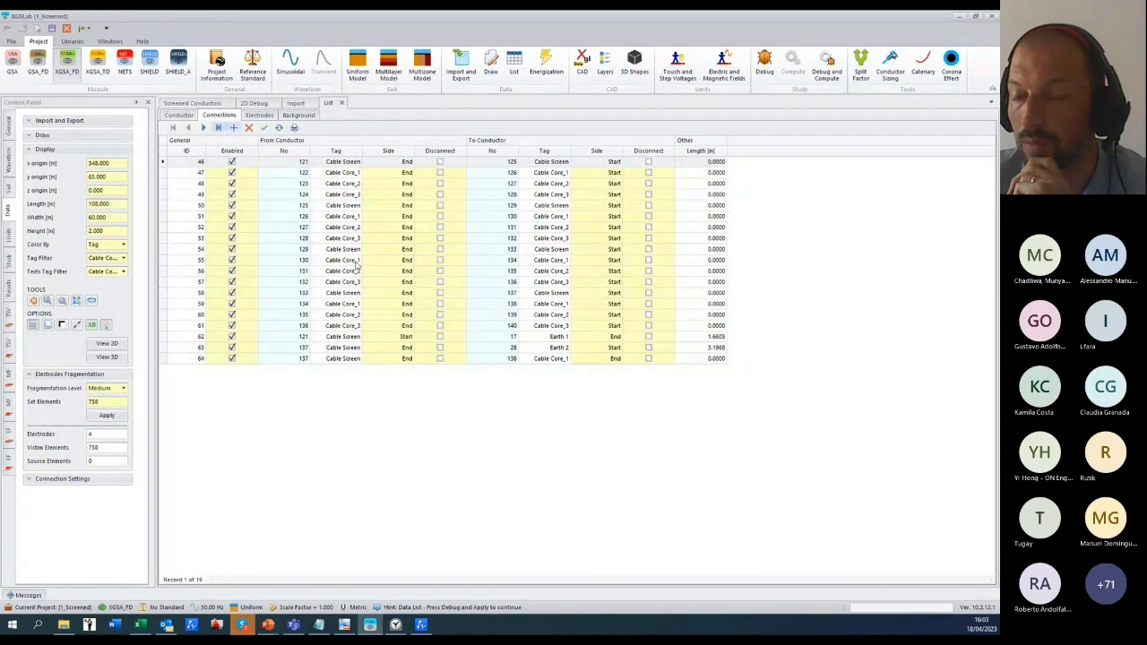
pyautogui.click(164, 359)
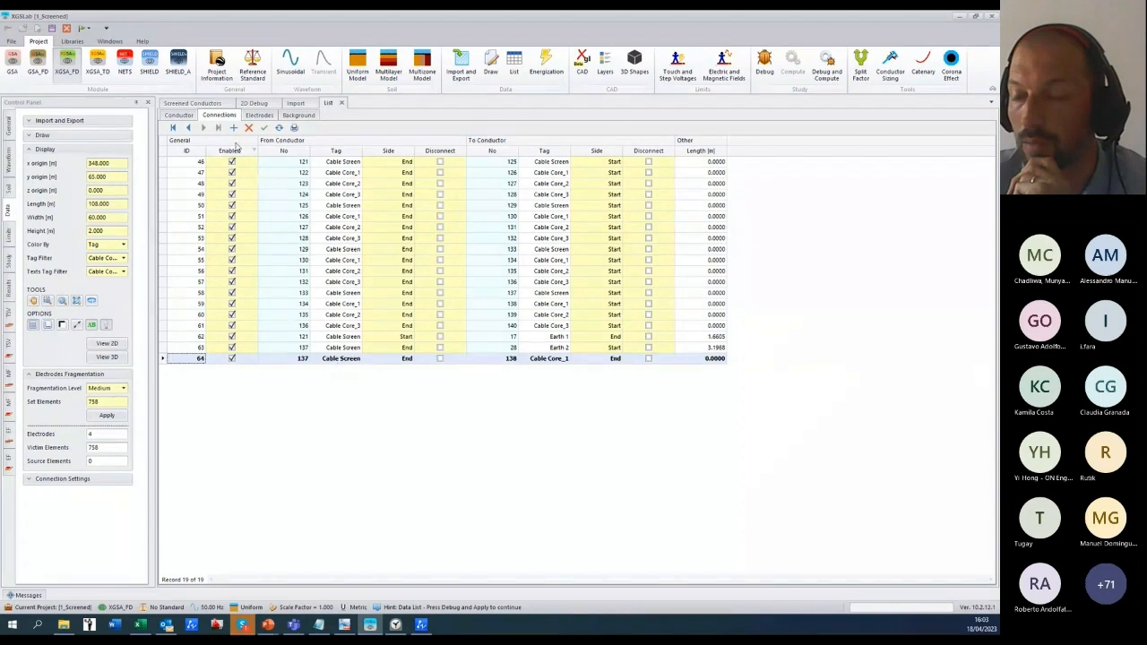
pyautogui.click(253, 104)
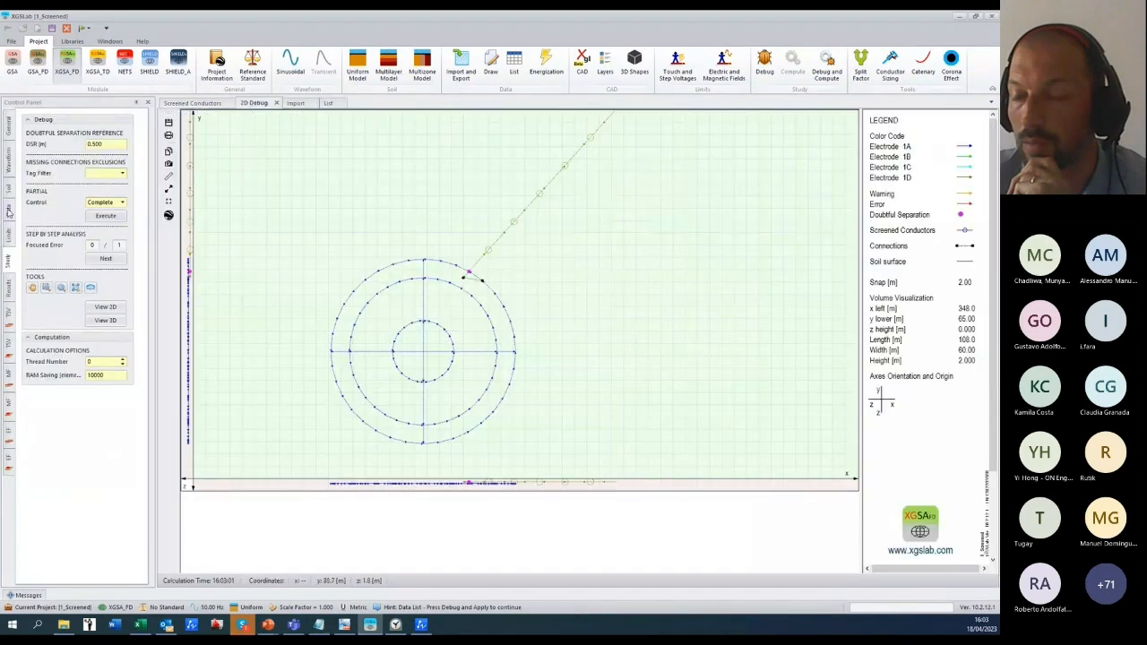
# Step: Show the full layout, rerun Debug on the model and dismiss the error message
pyautogui.click(8, 211)
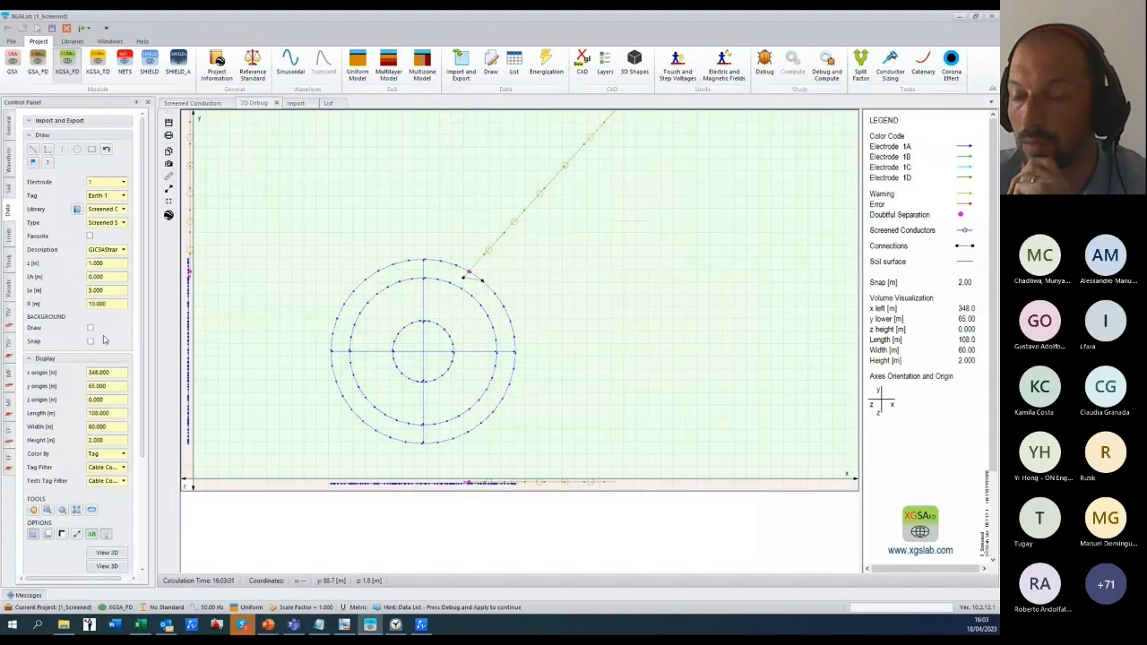
pyautogui.click(77, 509)
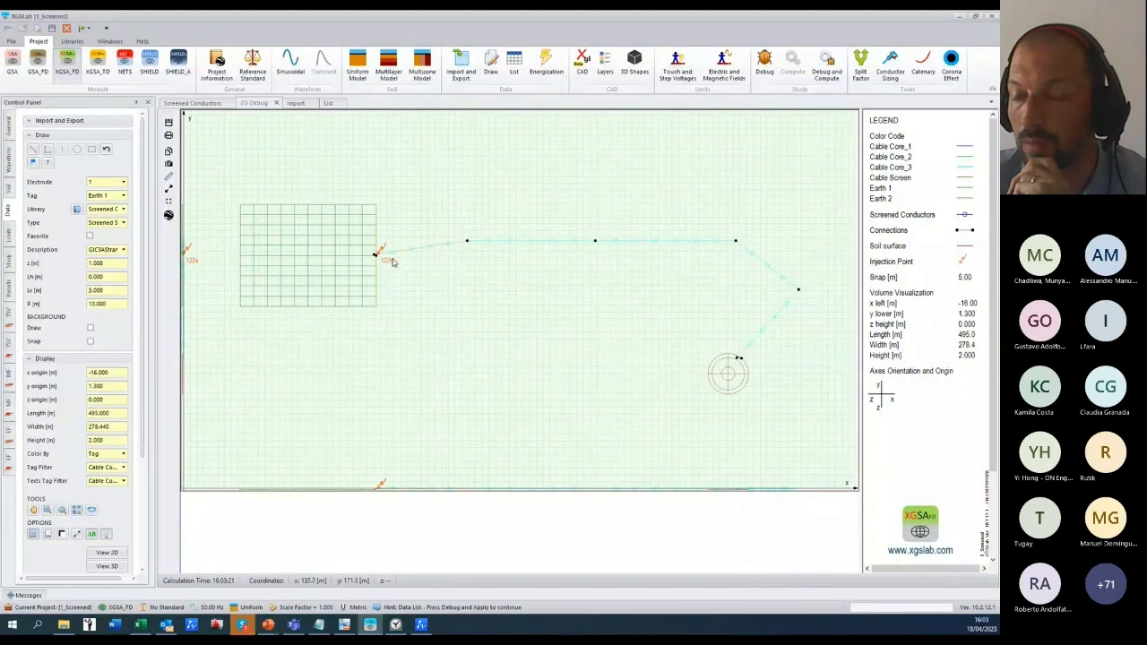
pyautogui.click(764, 66)
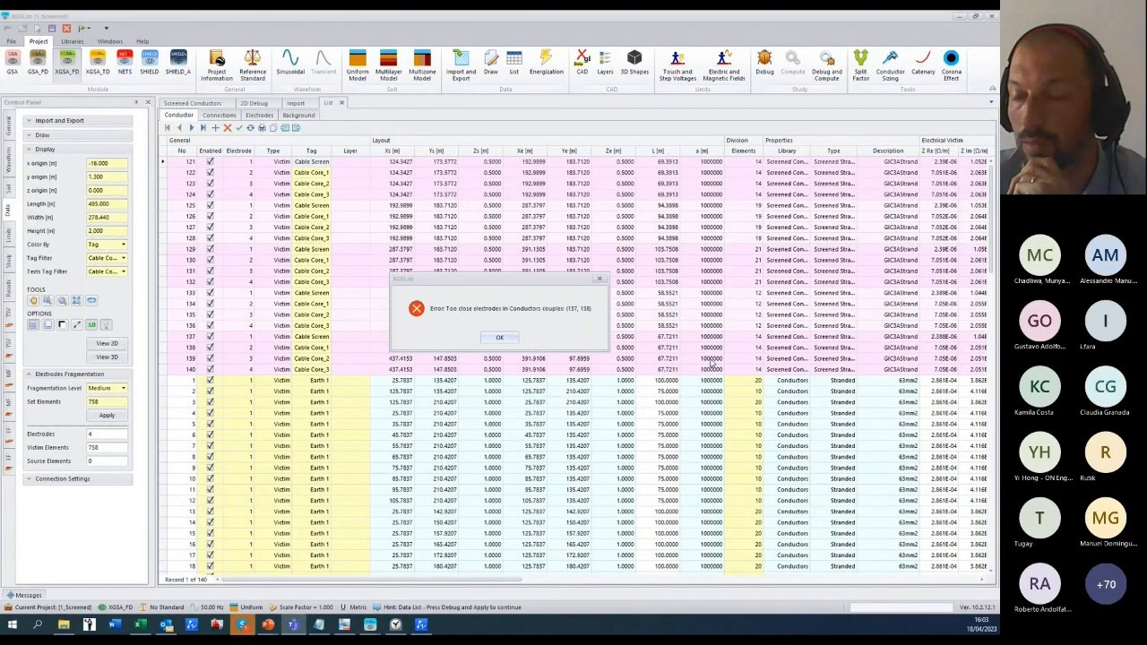
pyautogui.click(499, 340)
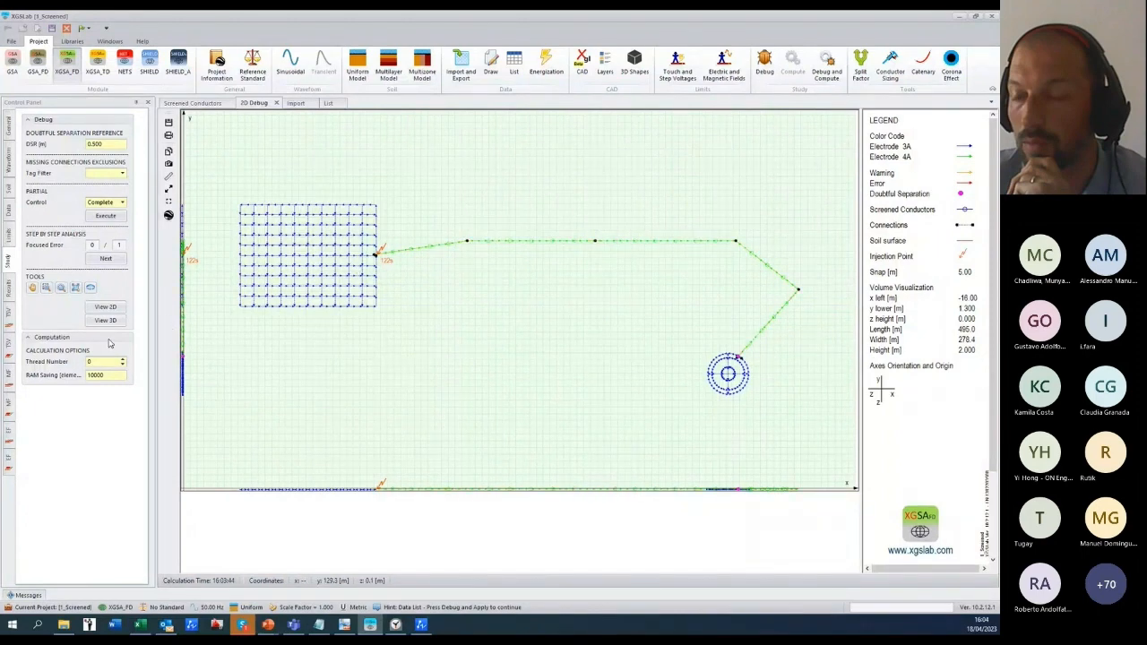
# Step: Filter the 2D view to the Cable Core_1 tag only and select all of its conductors
pyautogui.click(9, 212)
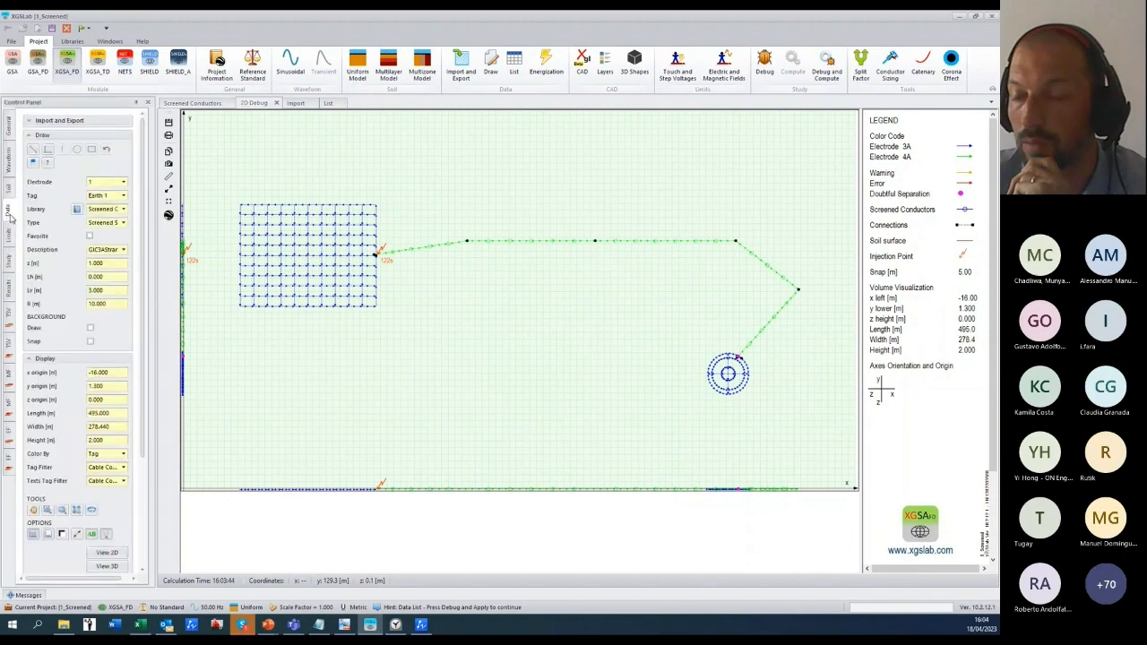
pyautogui.moveTo(142, 348); pyautogui.dragTo(145, 445)
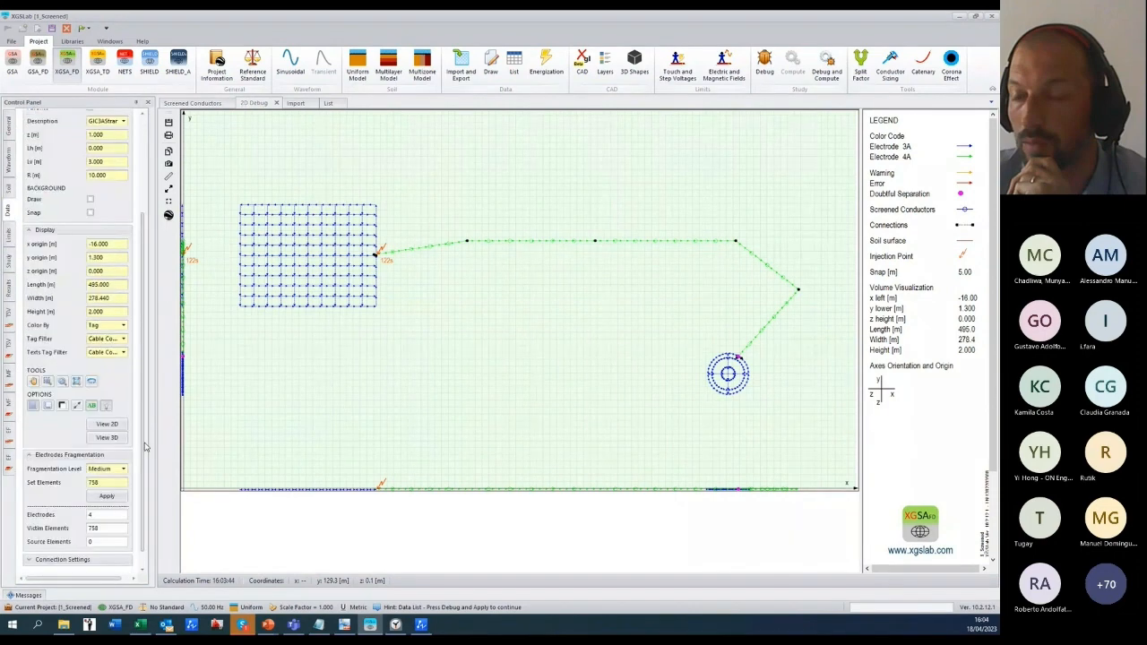
pyautogui.click(122, 339)
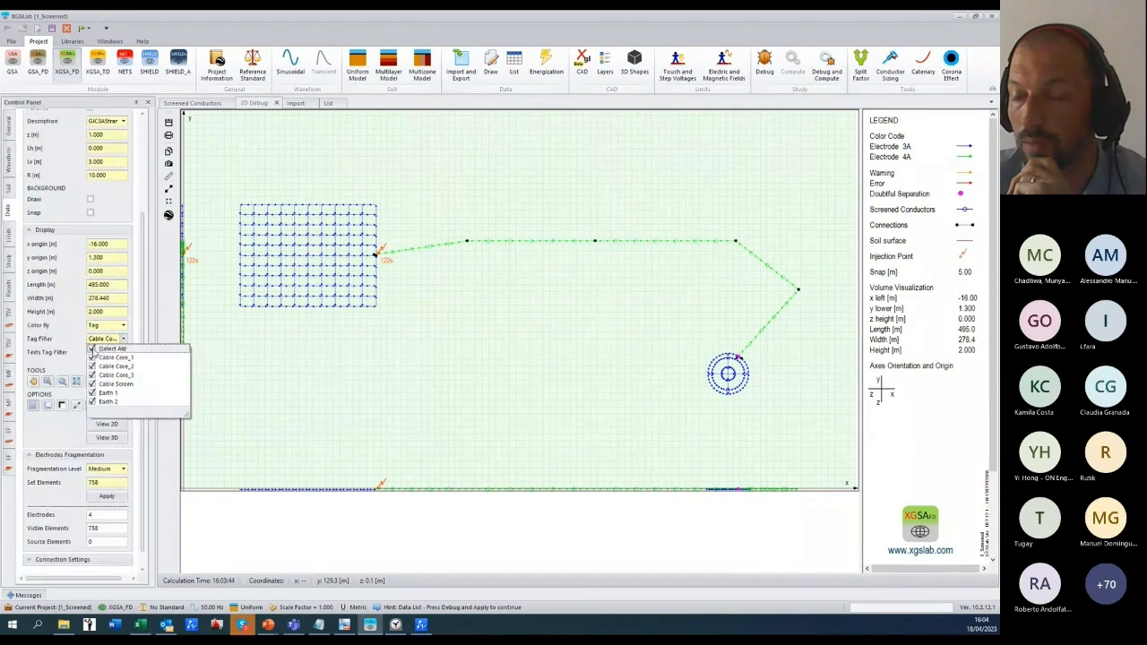
pyautogui.click(91, 350)
pyautogui.click(126, 343)
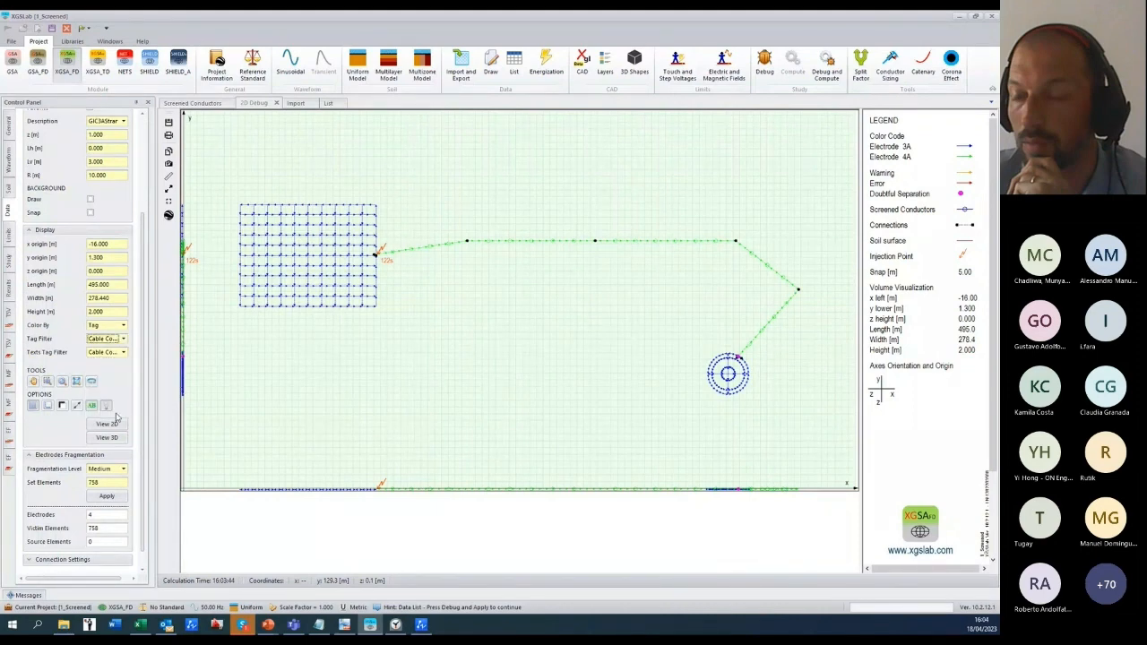
pyautogui.click(109, 424)
pyautogui.moveTo(314, 162); pyautogui.dragTo(834, 412)
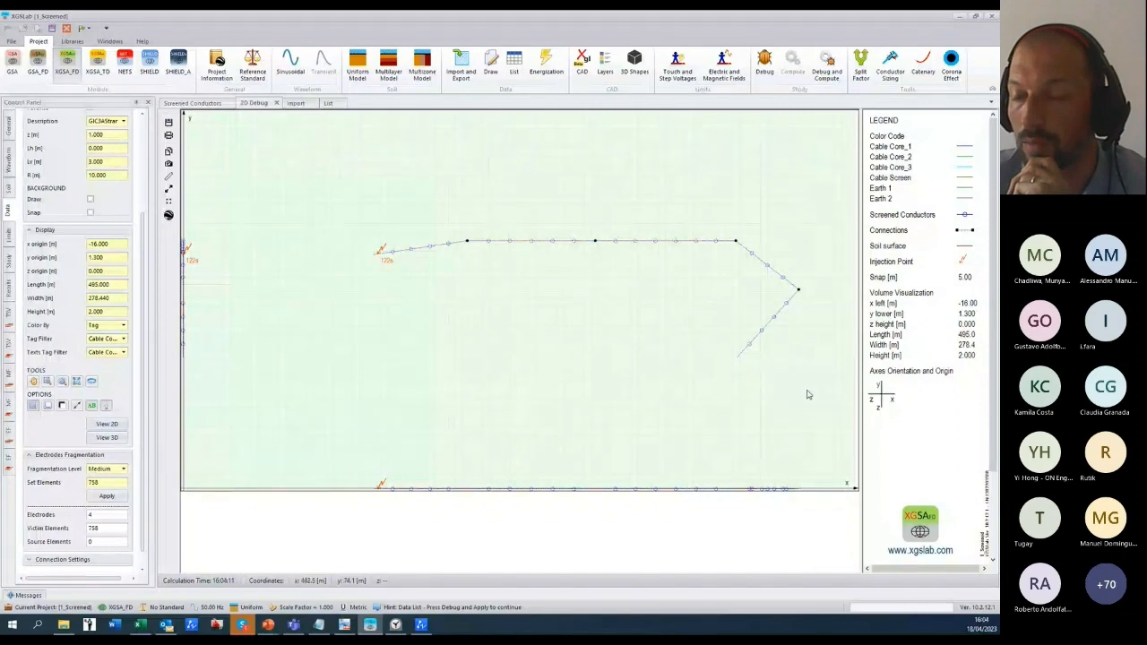
# Step: Assign the selected Cable Core_1 conductors to electrode 1 in the Conductor Editor and apply the change
pyautogui.rightClick(808, 394)
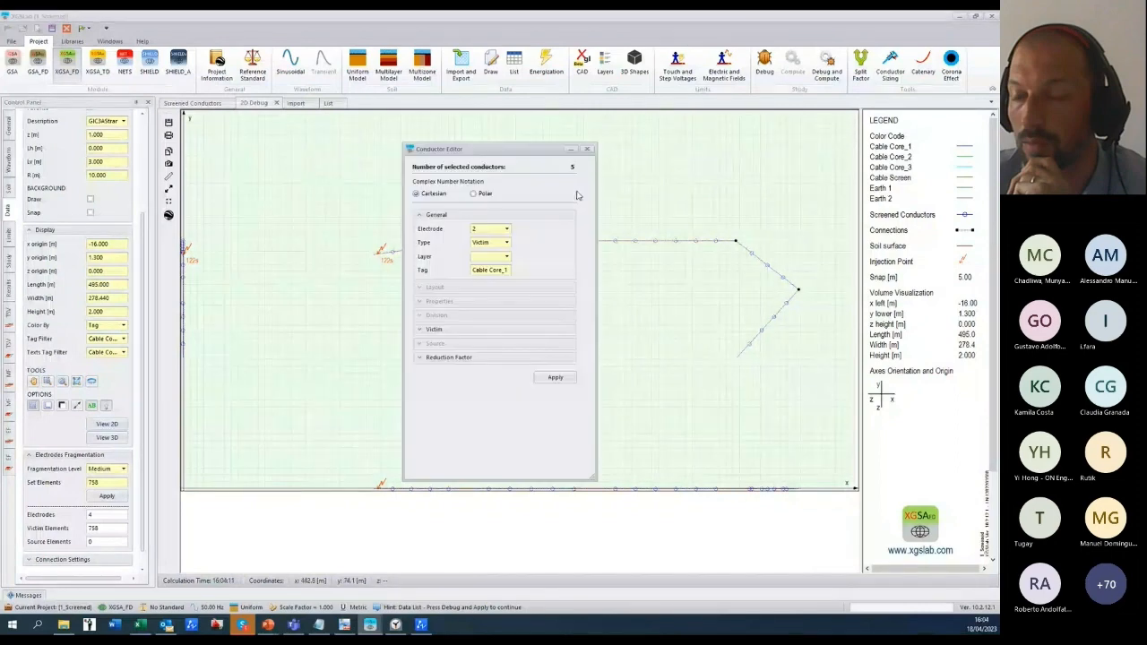
pyautogui.click(507, 230)
pyautogui.click(489, 238)
pyautogui.click(548, 377)
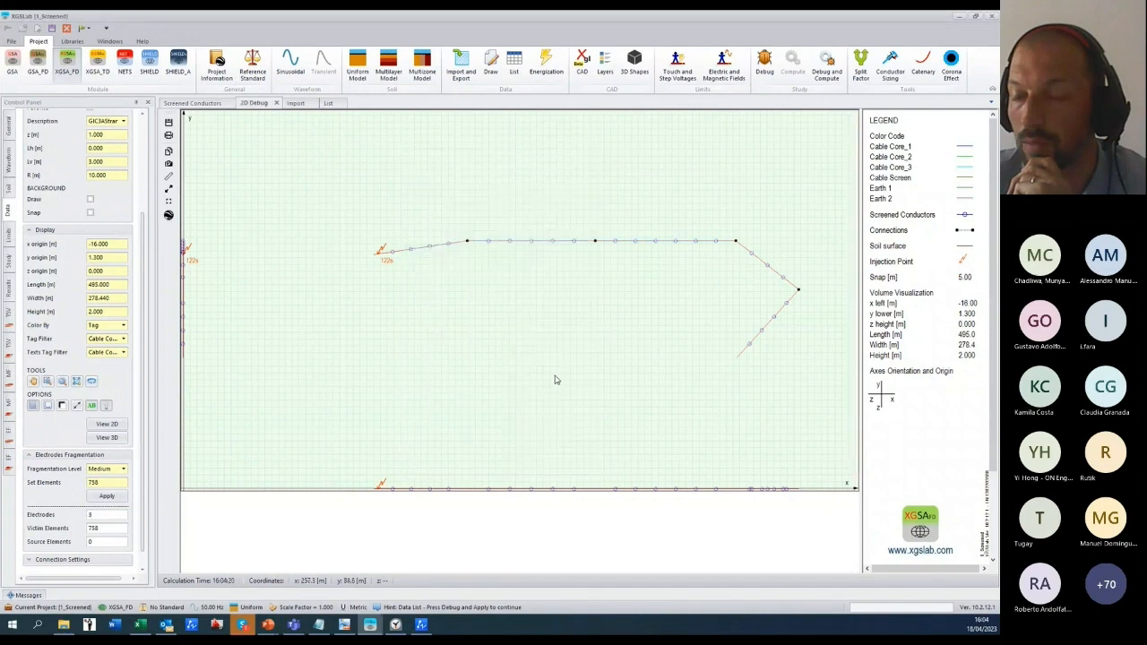
# Step: Reset the tag filter to include all tags and refresh the 2D view of the complete model
pyautogui.click(123, 326)
pyautogui.click(122, 332)
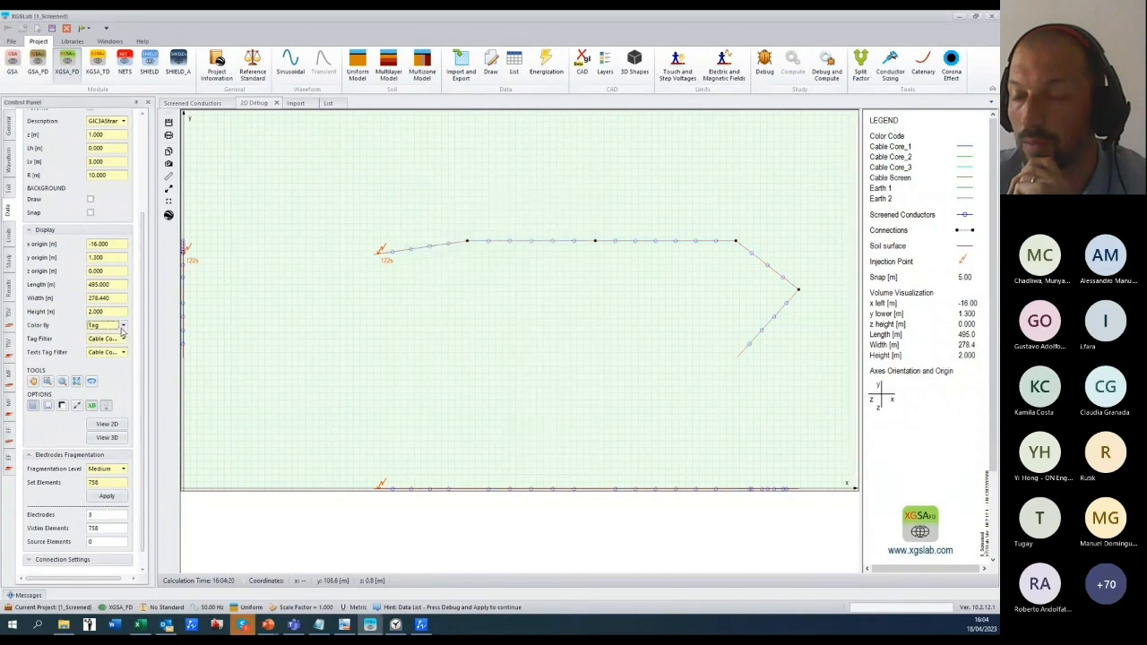
pyautogui.click(123, 339)
pyautogui.click(122, 339)
pyautogui.click(107, 427)
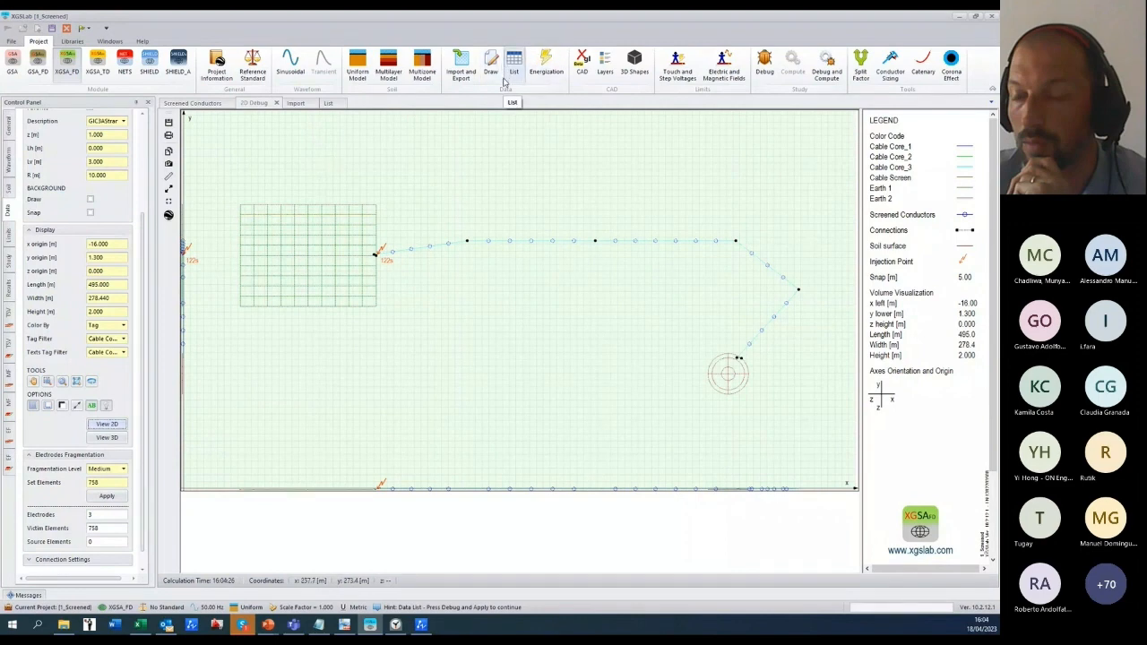
# Step: Run Debug on the complete model and compute the results
pyautogui.click(769, 70)
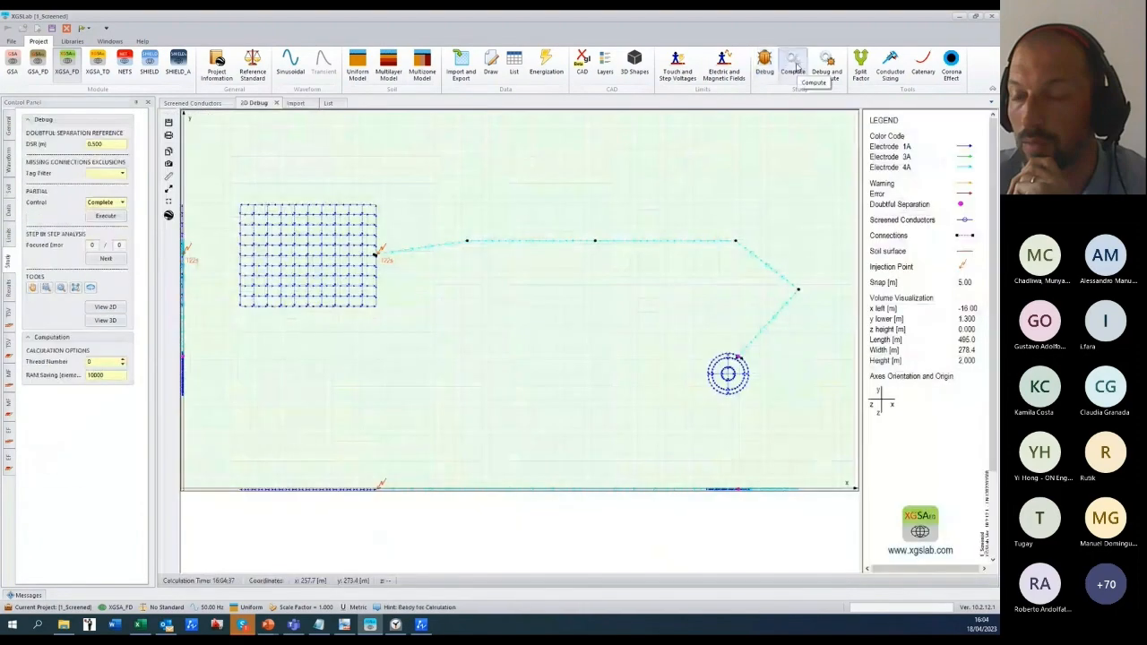
pyautogui.click(796, 68)
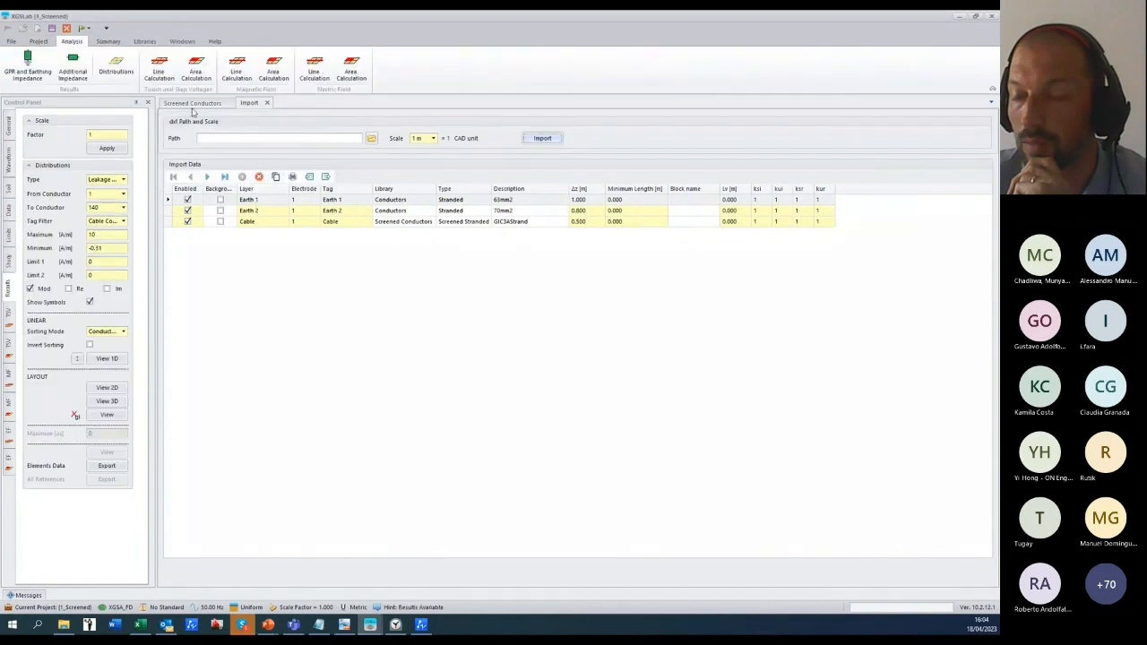
# Step: Set the distribution type to Potential and display it as a 2D layout plot for conductors 1 to 140
pyautogui.click(123, 179)
pyautogui.click(123, 205)
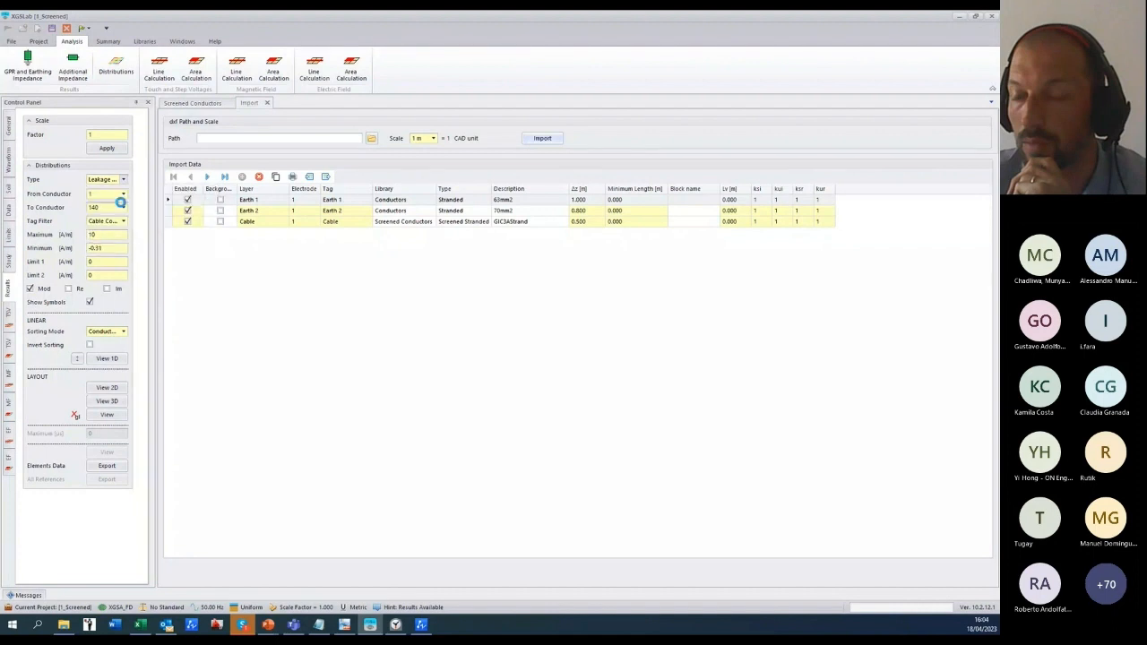
pyautogui.click(100, 390)
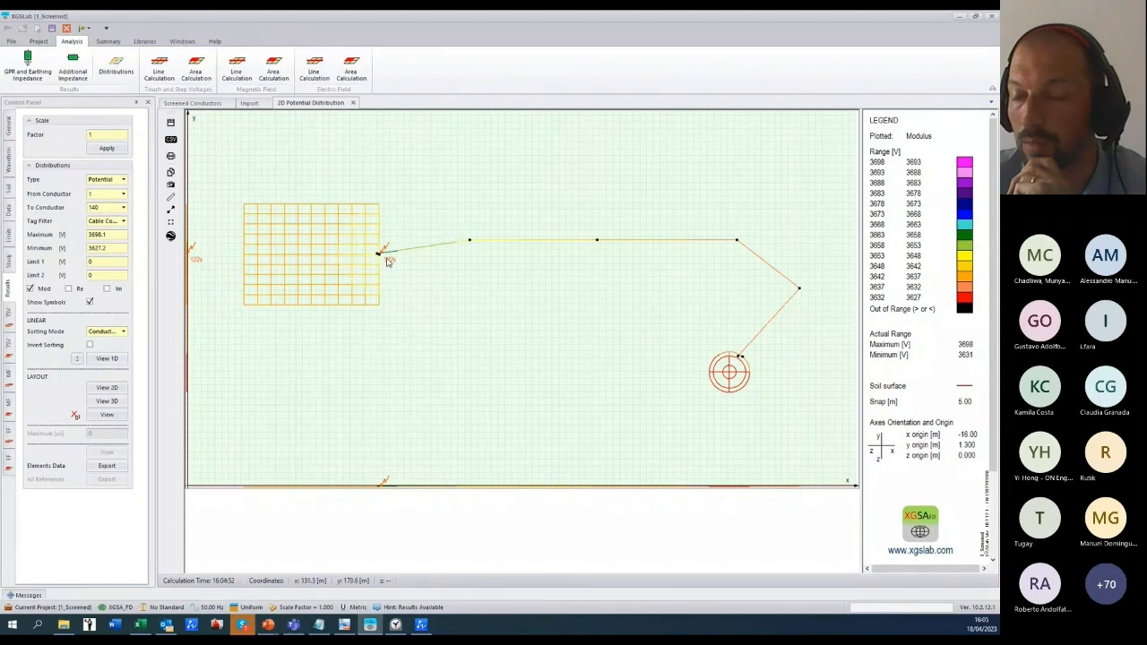
# Step: Set the distribution type to Current, filter the tags to Cable Core_1 and Cable Screen, and plot the distribution in 1D
pyautogui.click(268, 625)
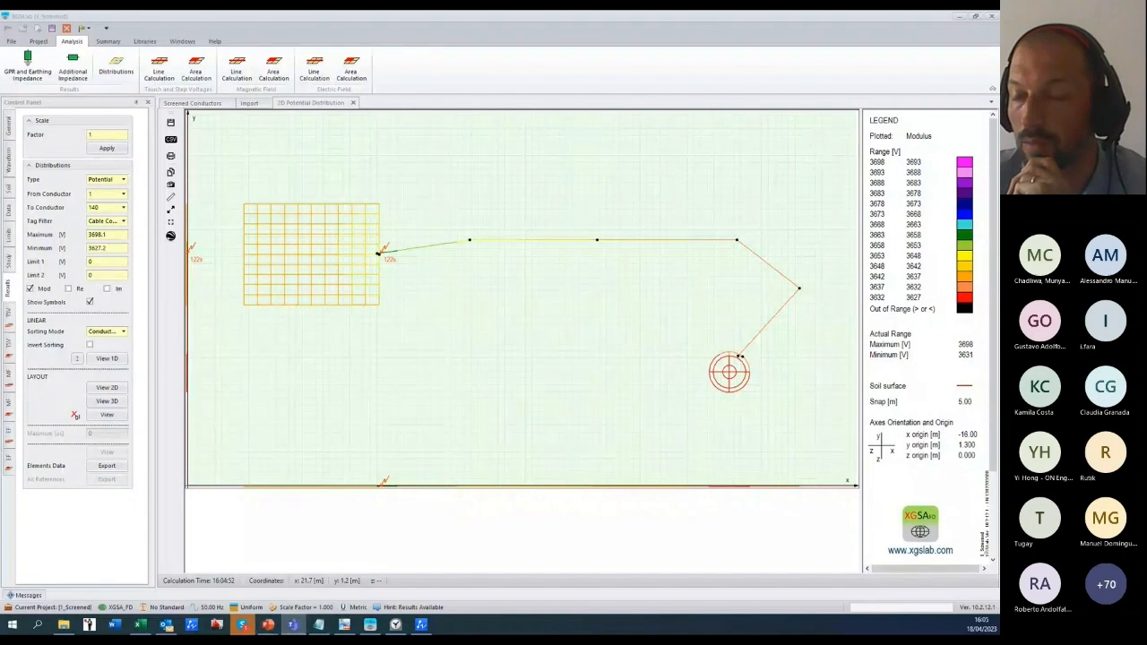
pyautogui.click(124, 180)
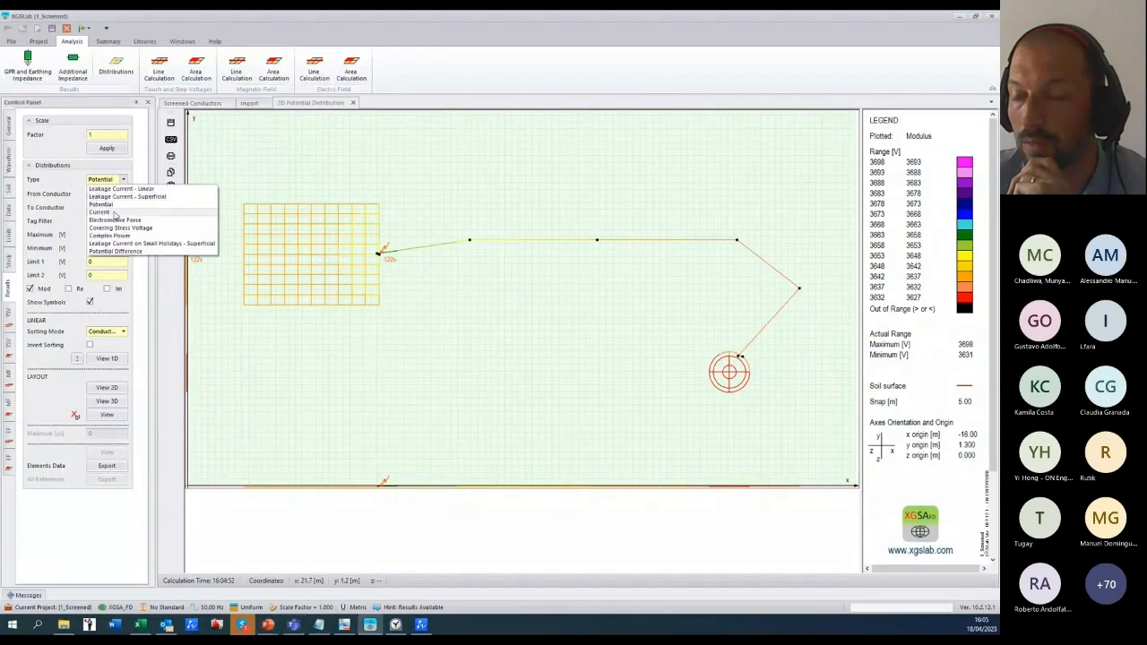
pyautogui.click(113, 214)
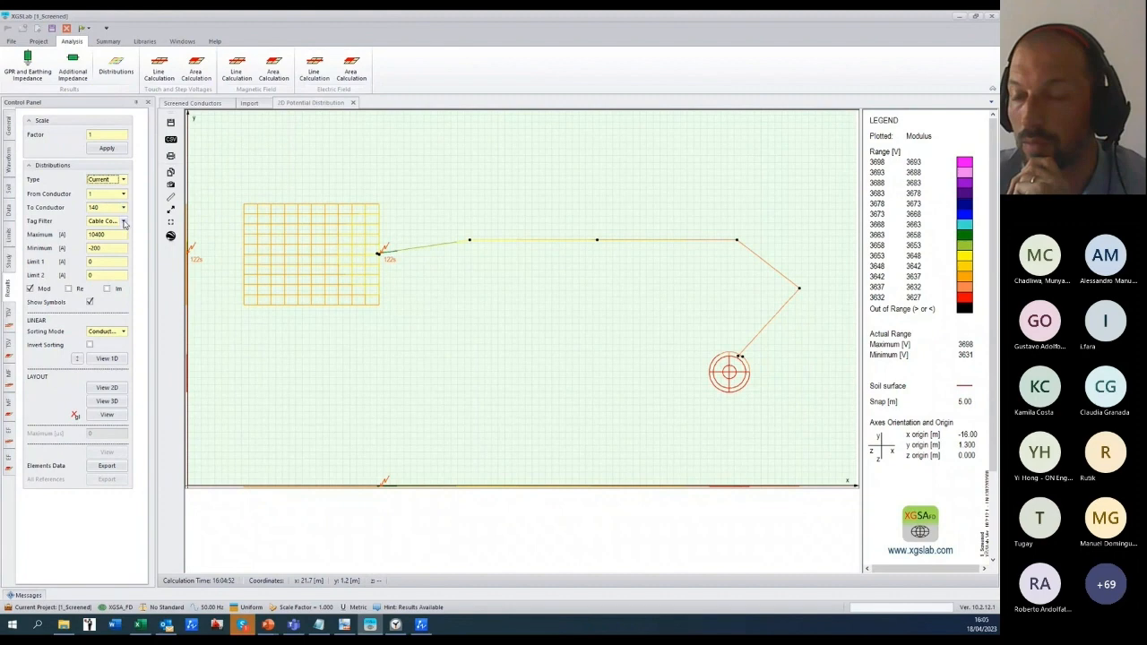
pyautogui.click(124, 222)
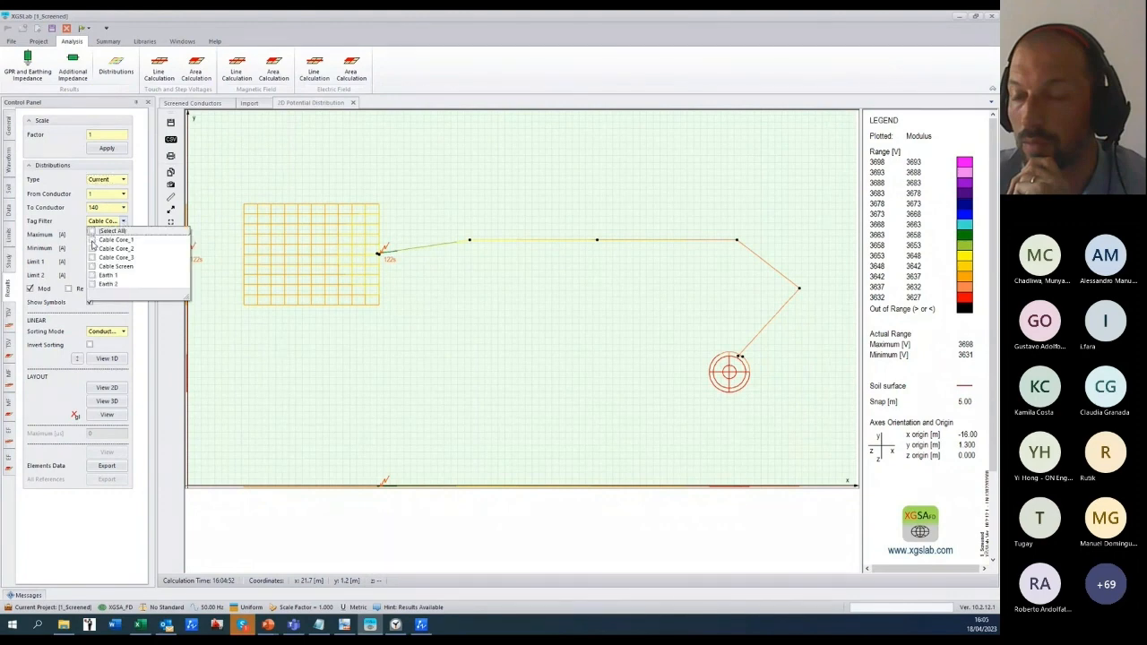
pyautogui.click(92, 240)
pyautogui.click(123, 222)
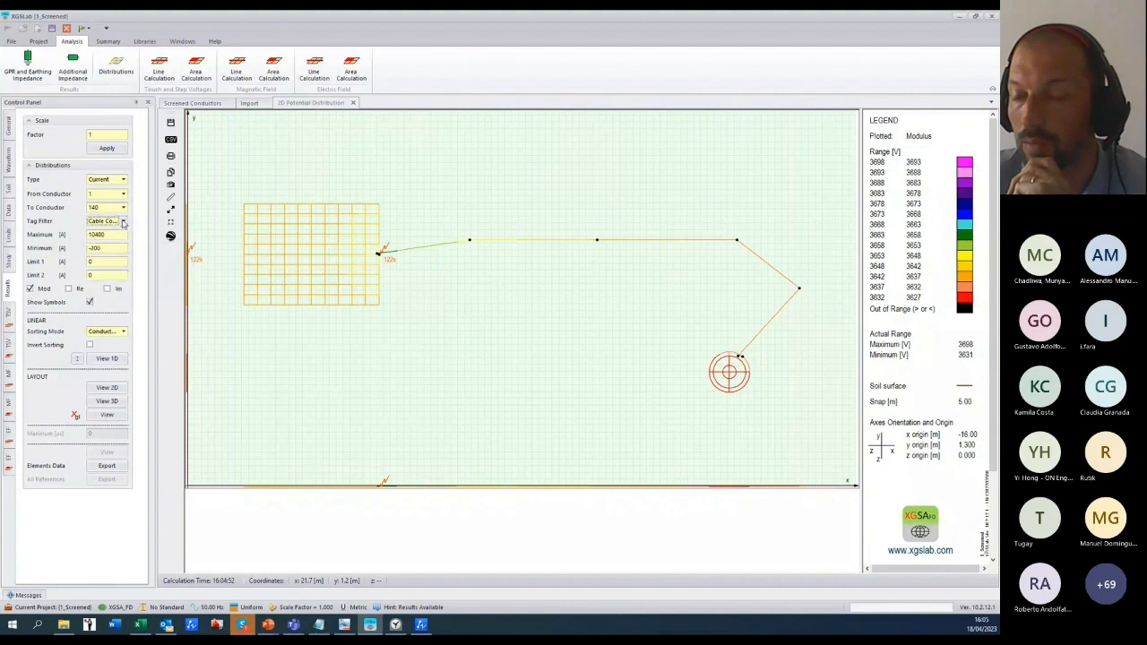
pyautogui.click(106, 358)
pyautogui.moveTo(240, 354)
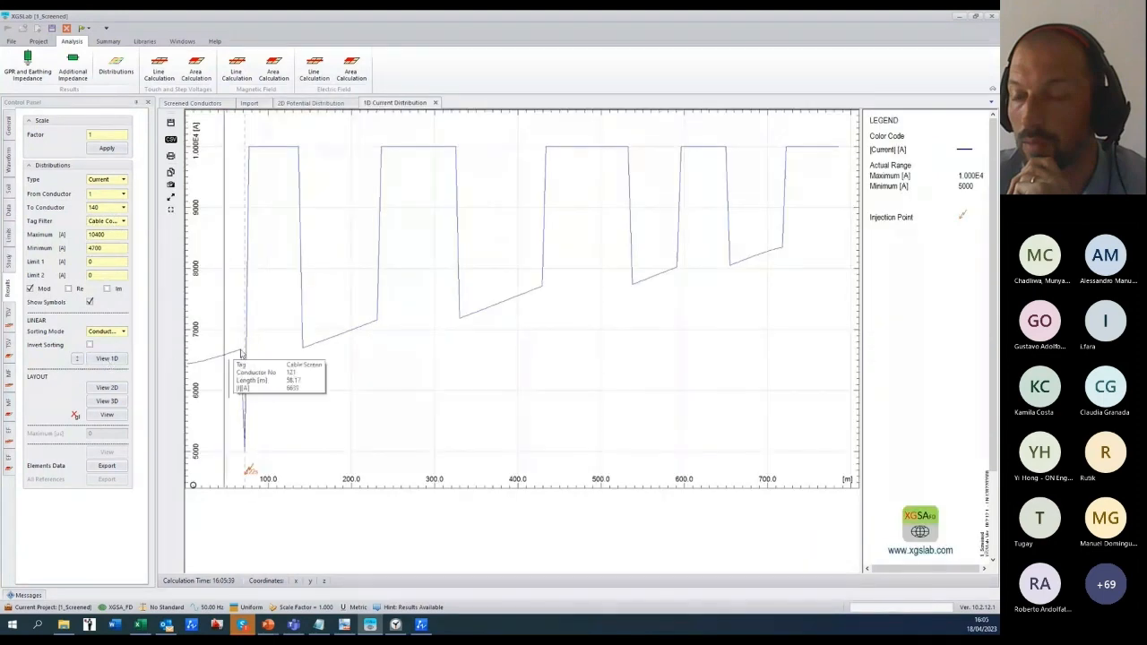
# Step: Set the linear sorting mode to Consecutive and plot the 1D current distribution again
pyautogui.click(124, 332)
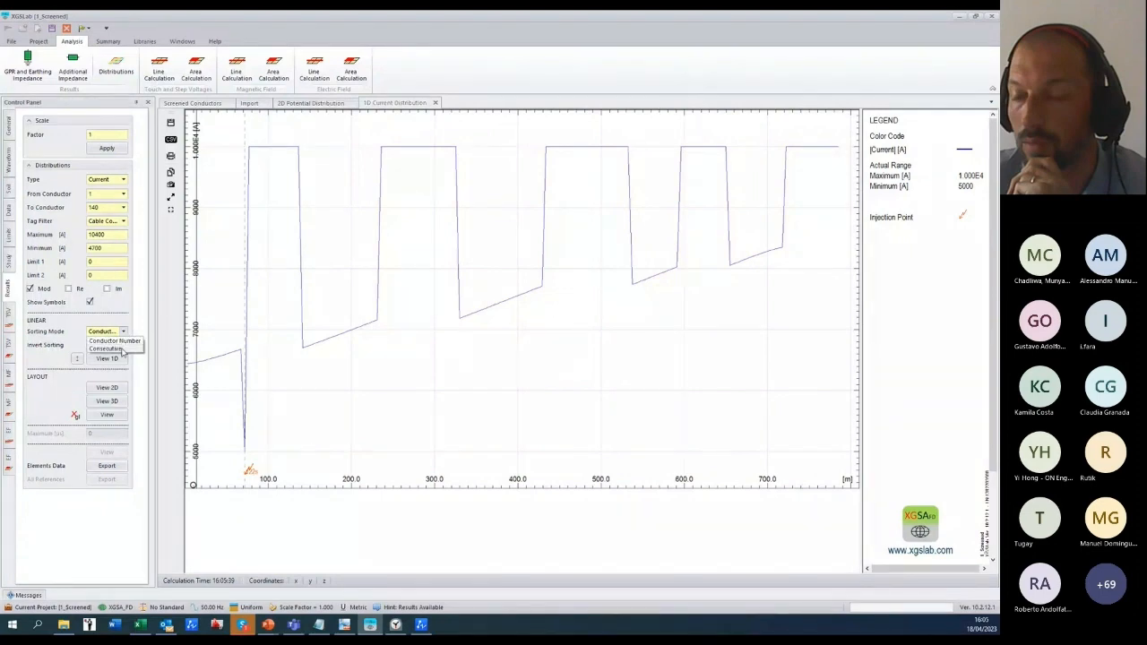
pyautogui.click(119, 349)
pyautogui.click(105, 360)
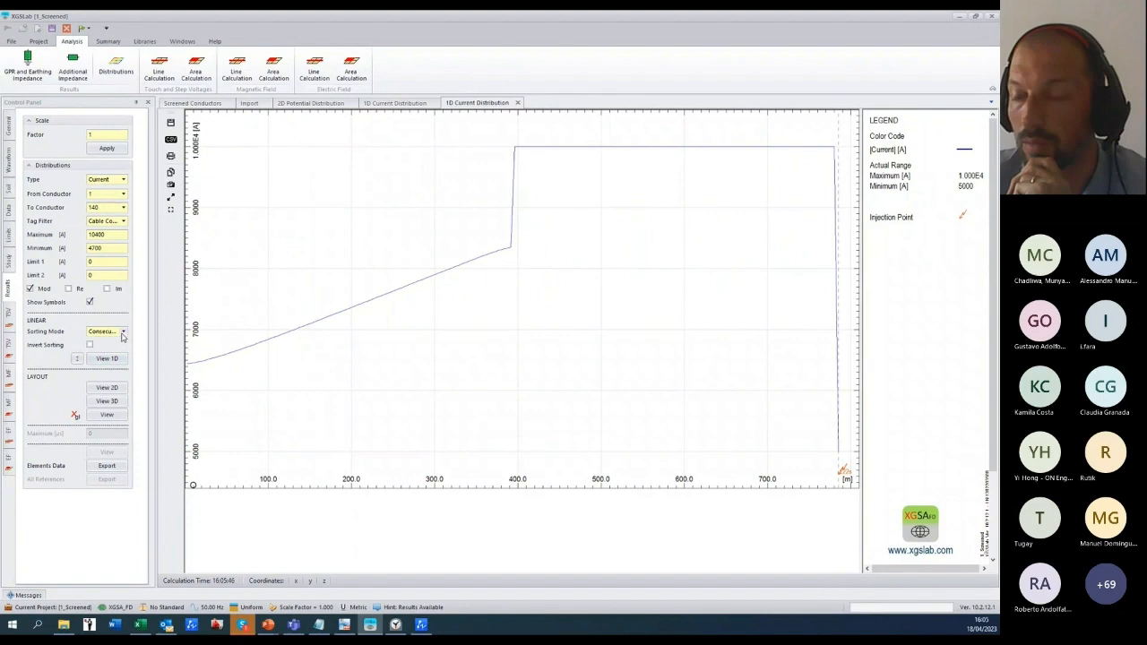
pyautogui.click(123, 332)
pyautogui.click(124, 334)
pyautogui.moveTo(197, 348)
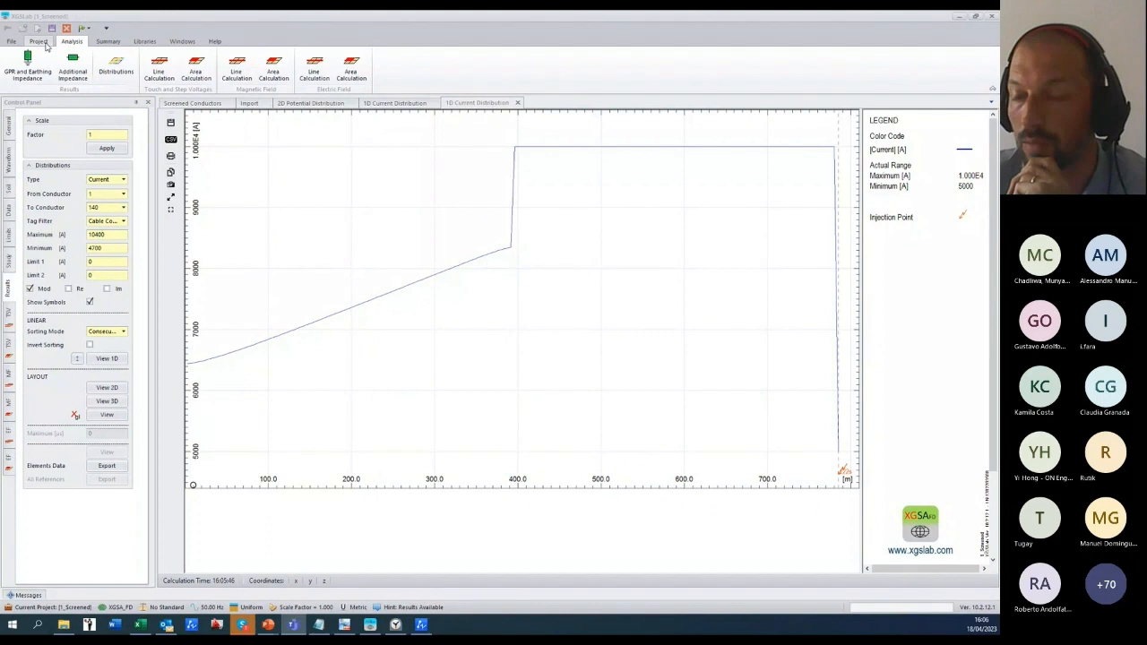
# Step: Open the GIC3AStrand record of the screened conductors library in the Cross Section Editor and bring up its screen parameters
pyautogui.click(144, 41)
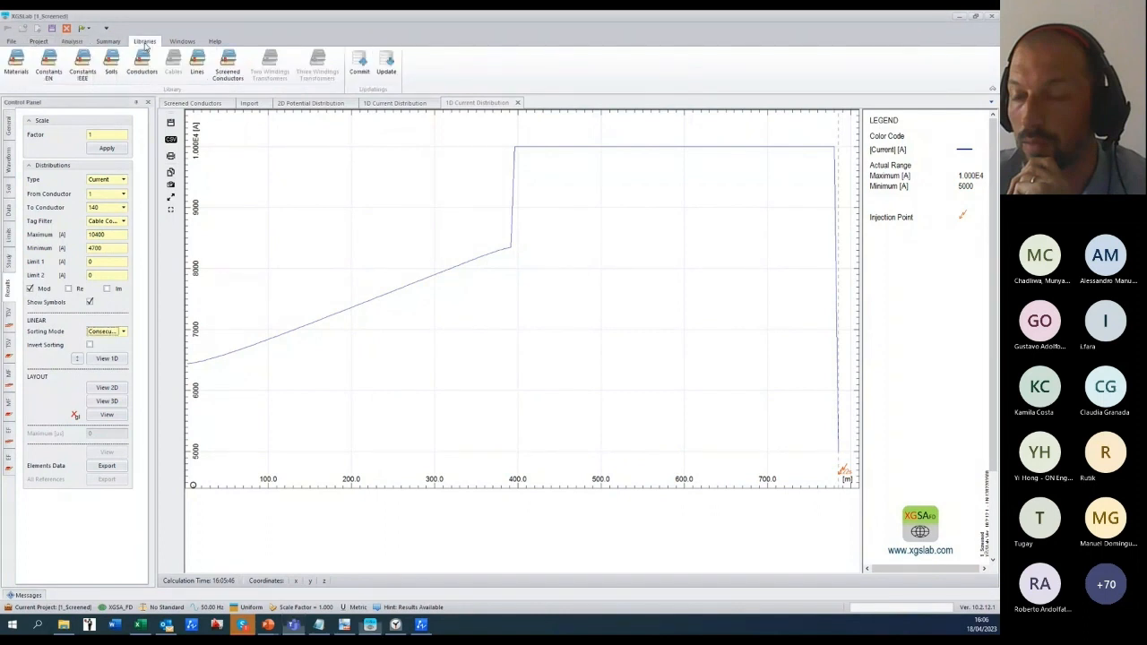
pyautogui.click(228, 67)
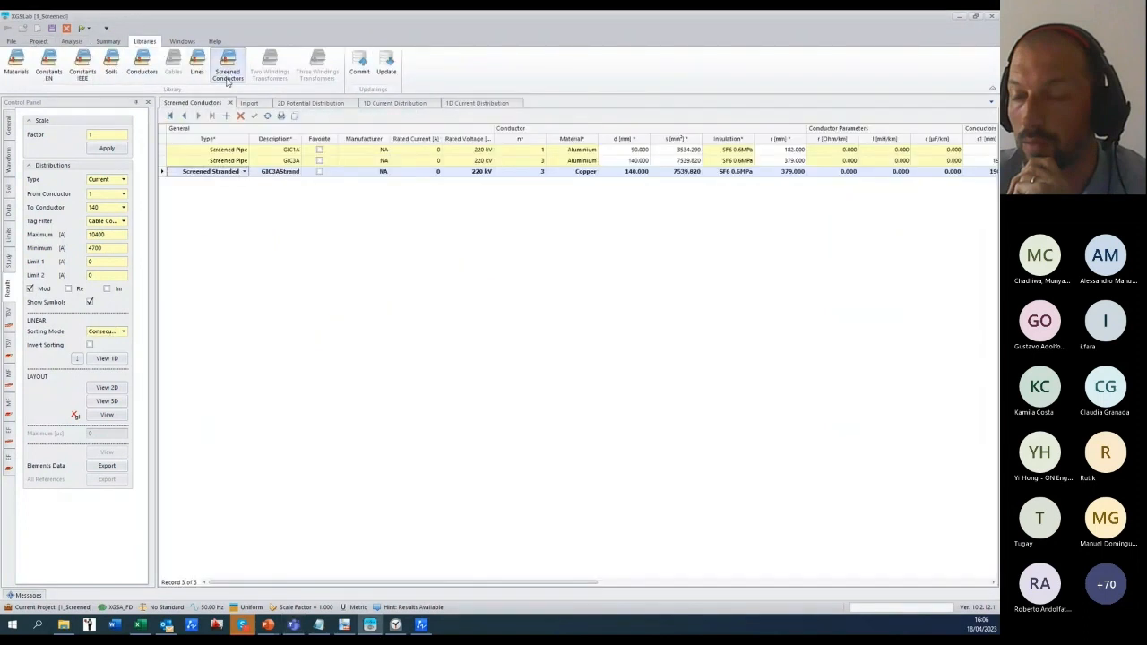
pyautogui.rightClick(164, 177)
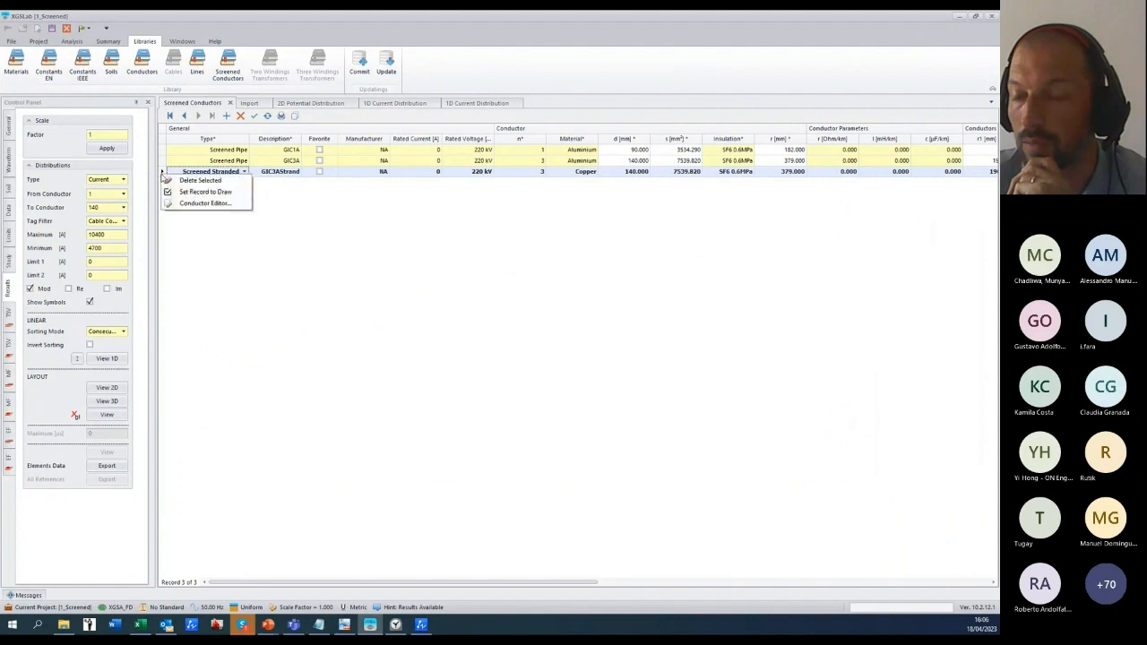
pyautogui.click(191, 204)
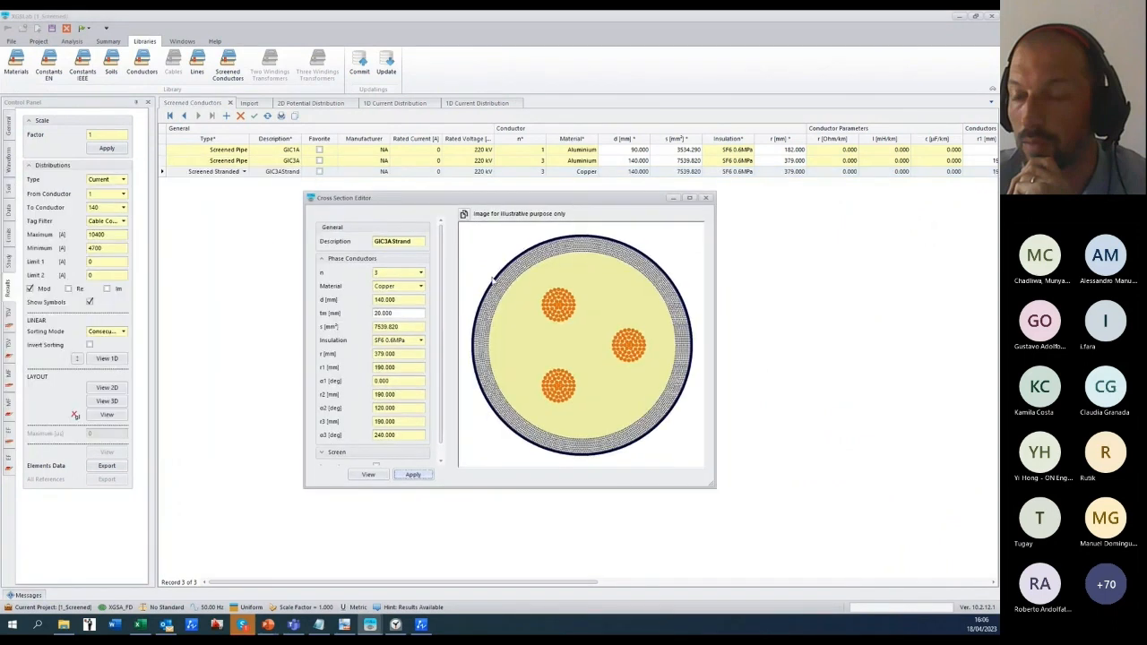
pyautogui.scroll(-1, 442, 425)
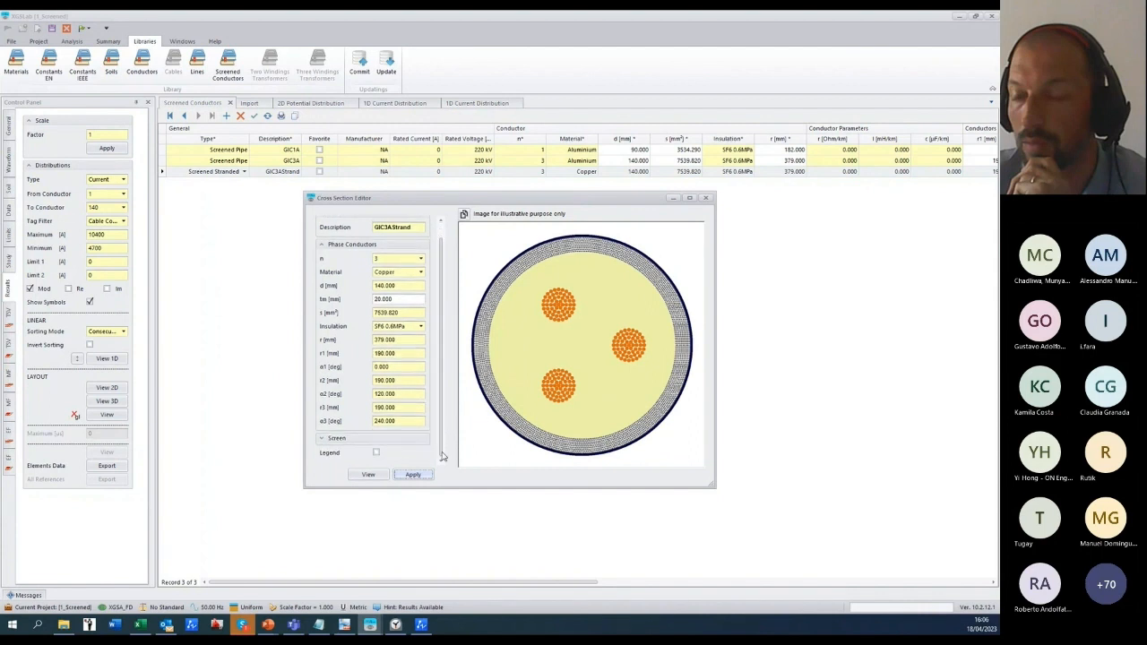
pyautogui.moveTo(441, 400); pyautogui.dragTo(438, 457)
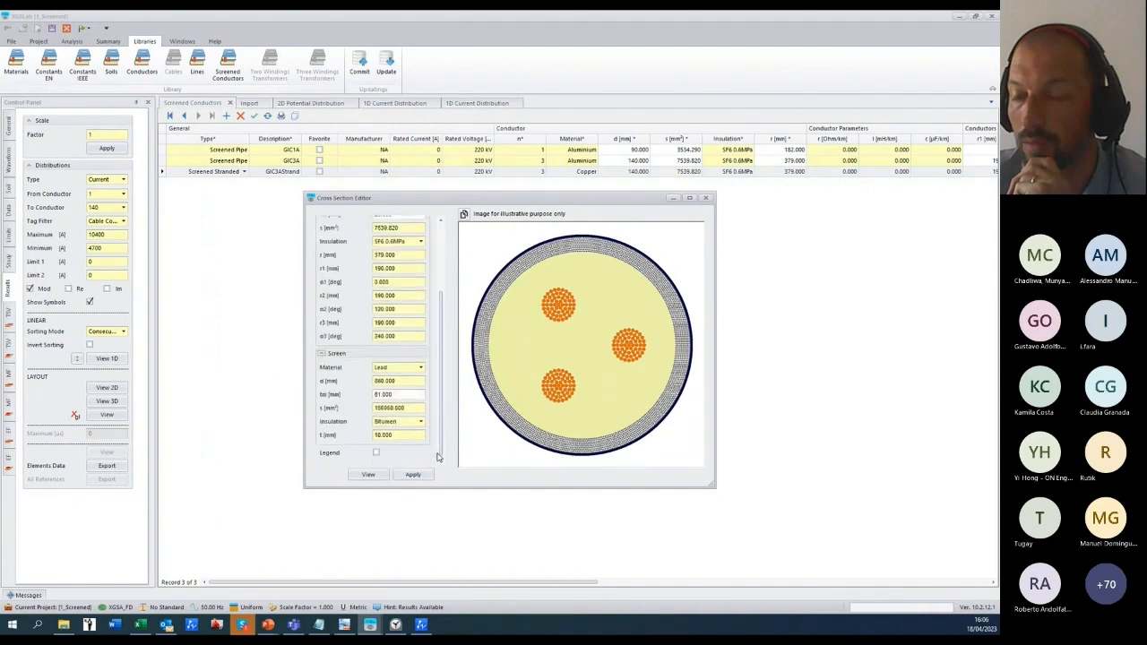
# Step: Set the insulation of the GIC3AStrand screen to PVC and apply the change to the cross section
pyautogui.click(420, 424)
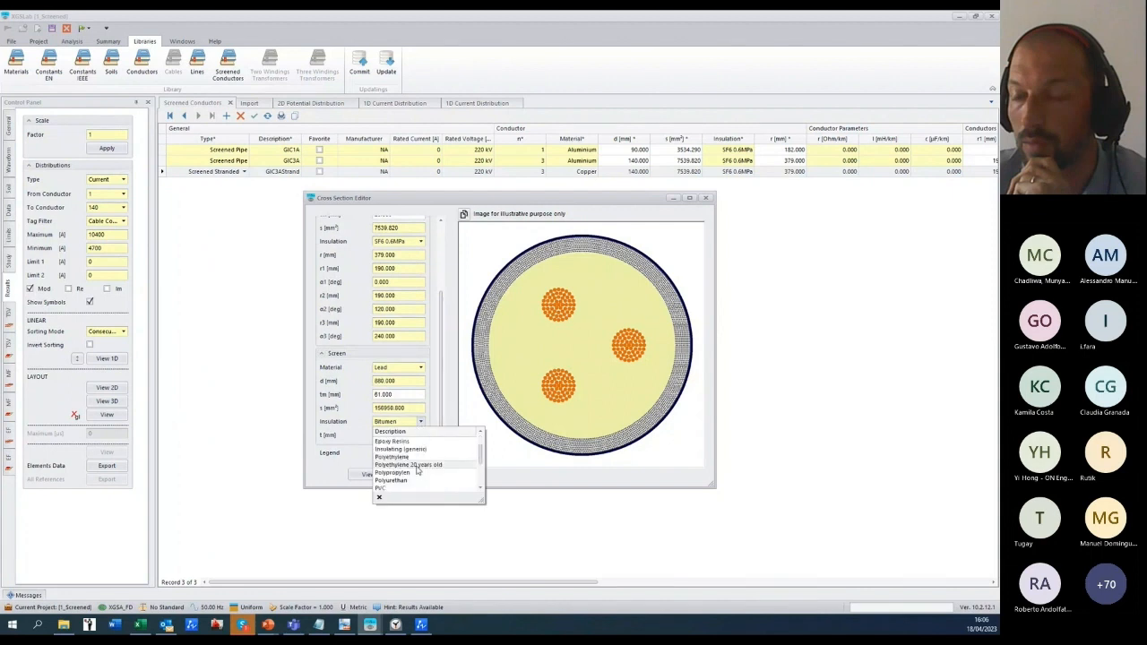
pyautogui.scroll(-1, 413, 475)
pyautogui.click(396, 493)
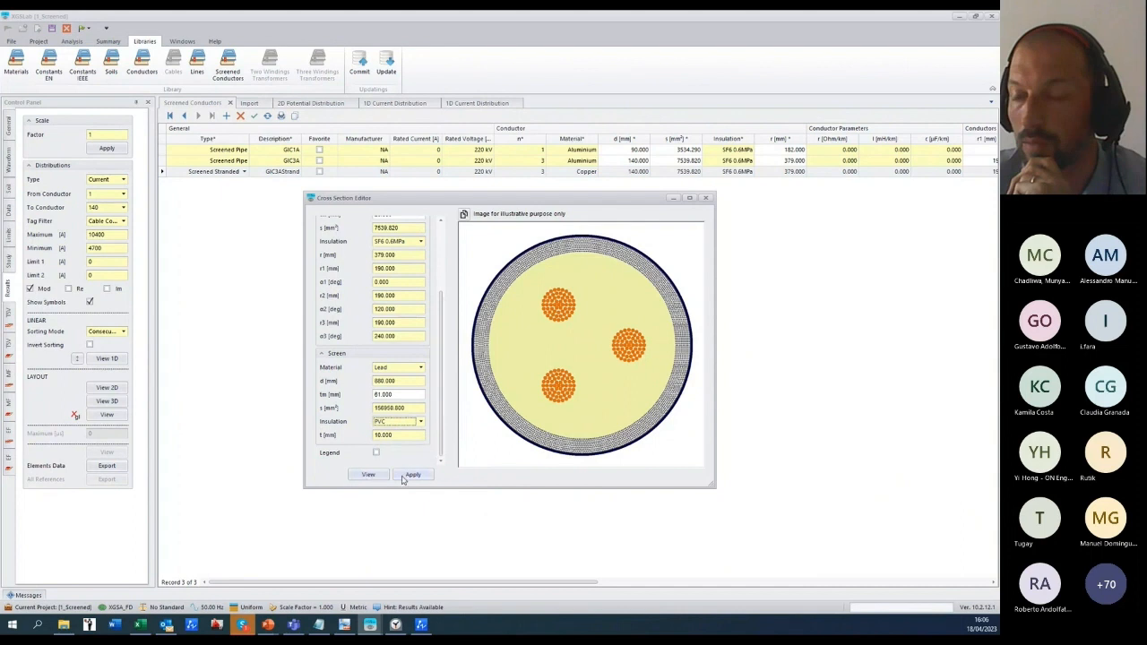
pyautogui.click(412, 475)
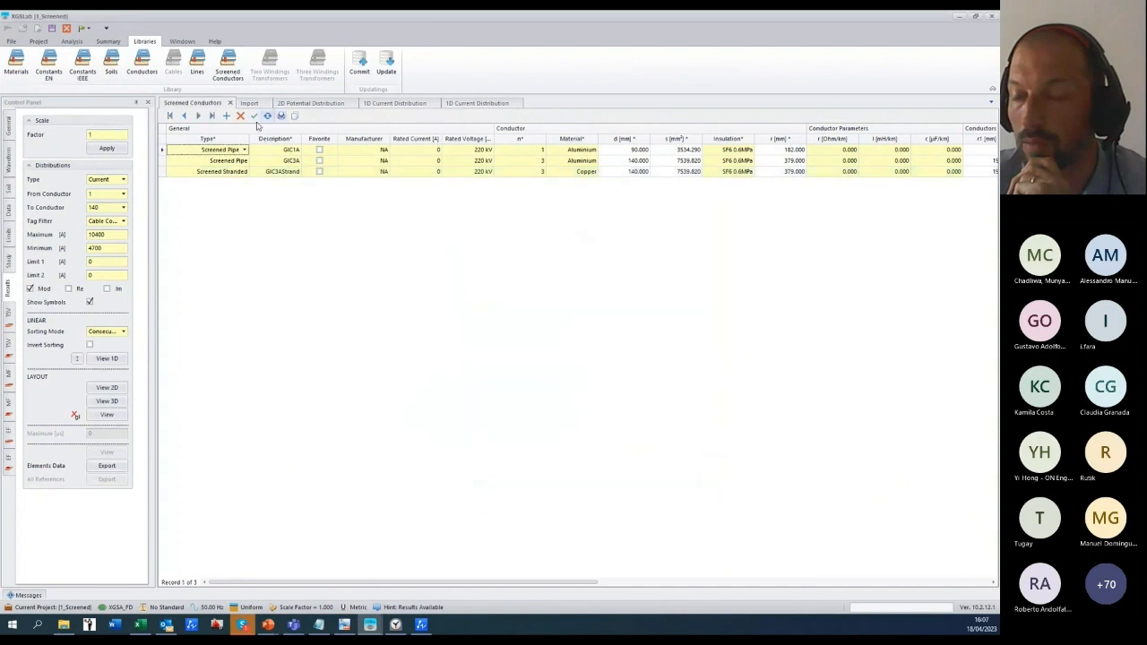
# Step: Save the modified screened conductors library, accepting the loss of existing results, and run Debug and Compute on the model
pyautogui.click(254, 117)
pyautogui.click(480, 338)
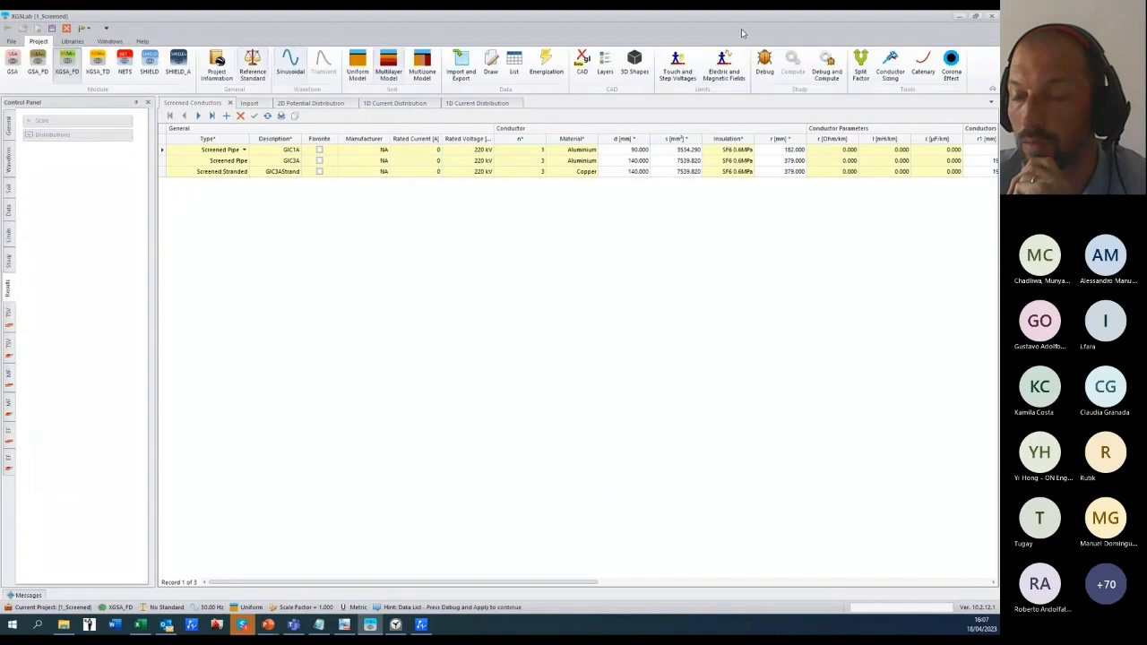
pyautogui.click(826, 59)
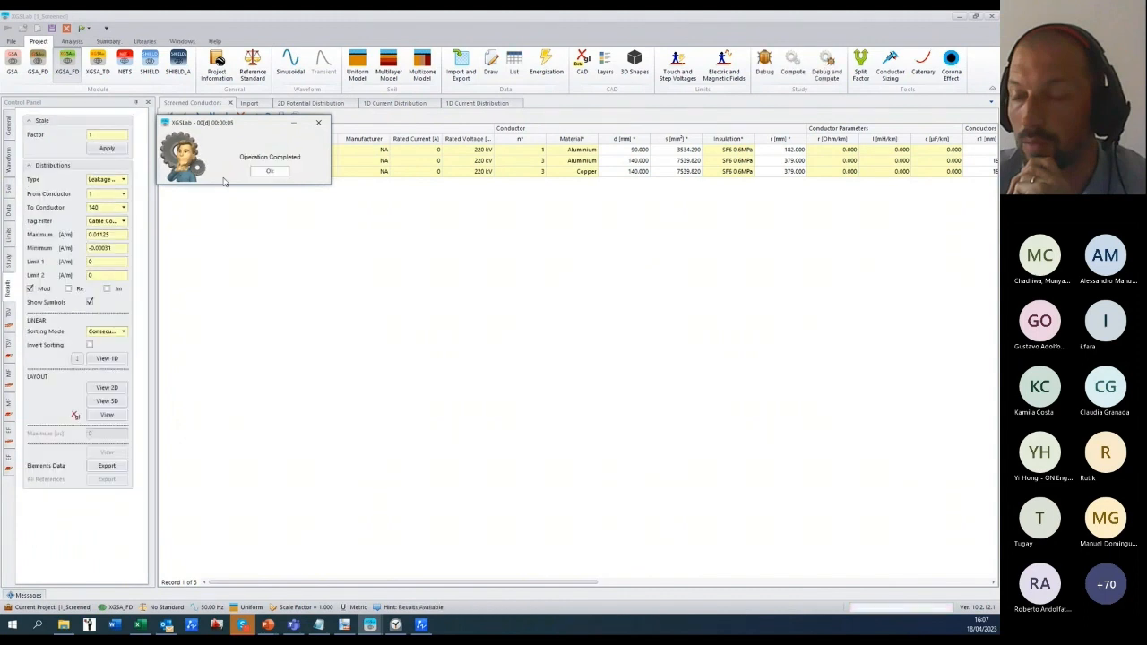
pyautogui.click(269, 171)
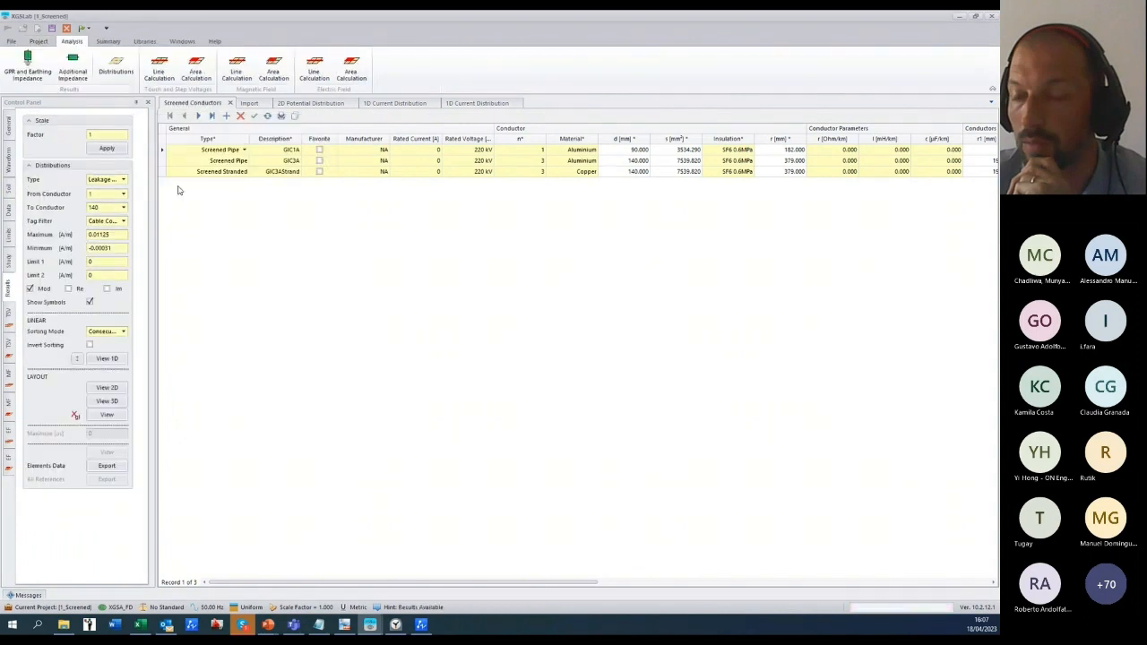
# Step: Set the distribution type to Current, check the tag filter for Cable Core_1 and Cable Screen, and plot the recomputed results in 1D
pyautogui.click(124, 180)
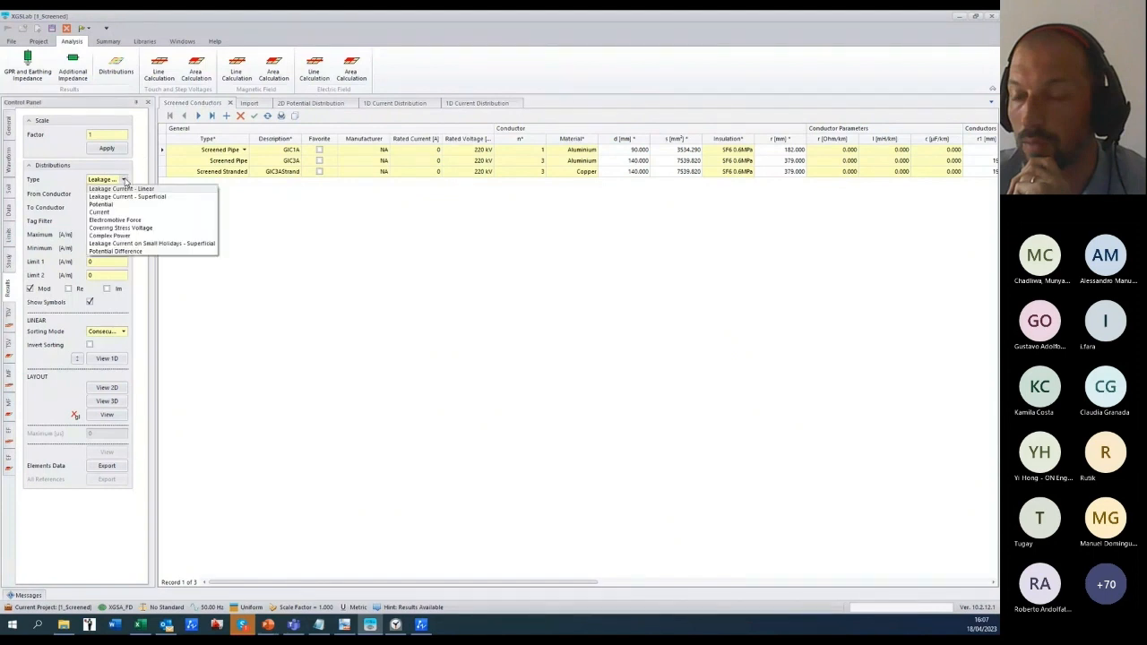
pyautogui.click(104, 213)
pyautogui.click(124, 221)
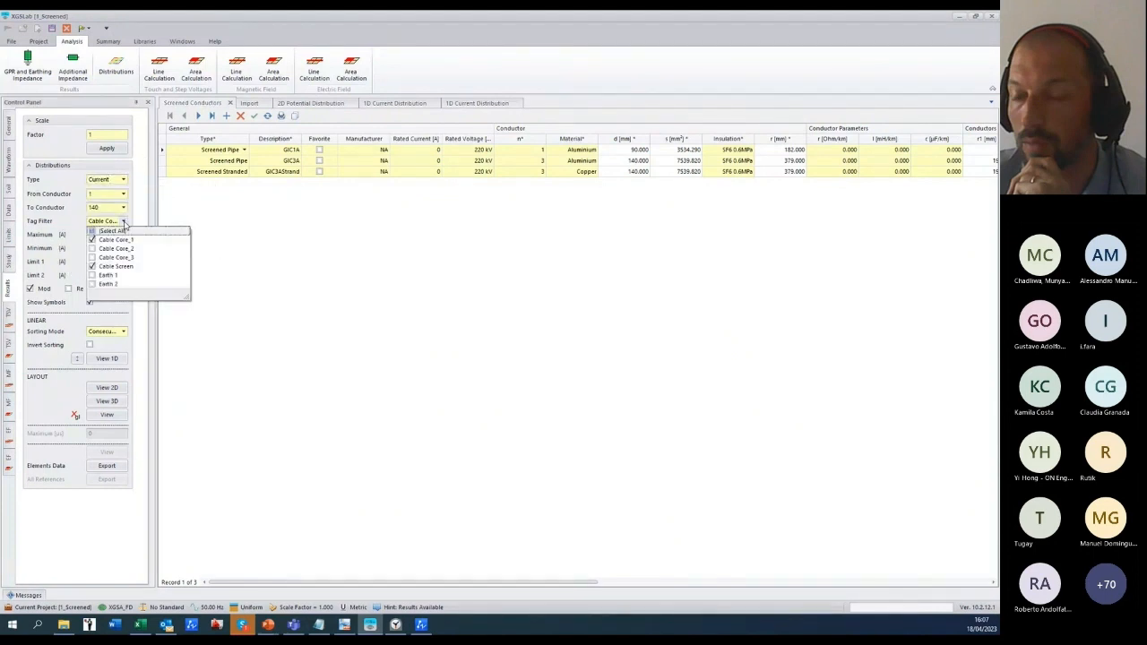
pyautogui.click(123, 222)
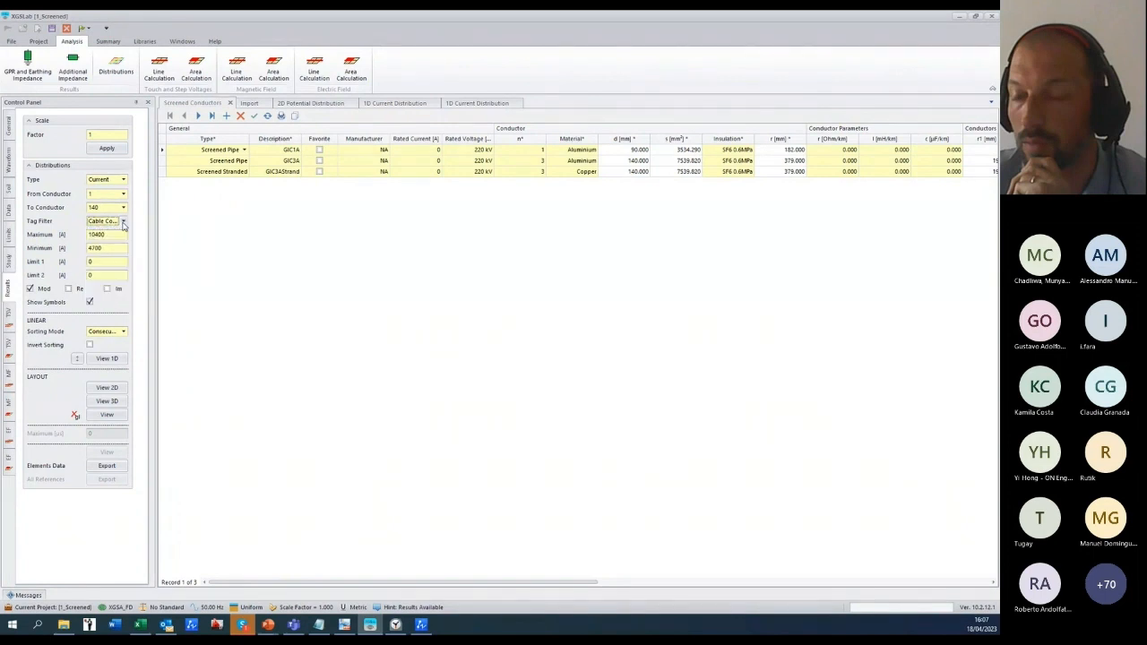
pyautogui.click(97, 360)
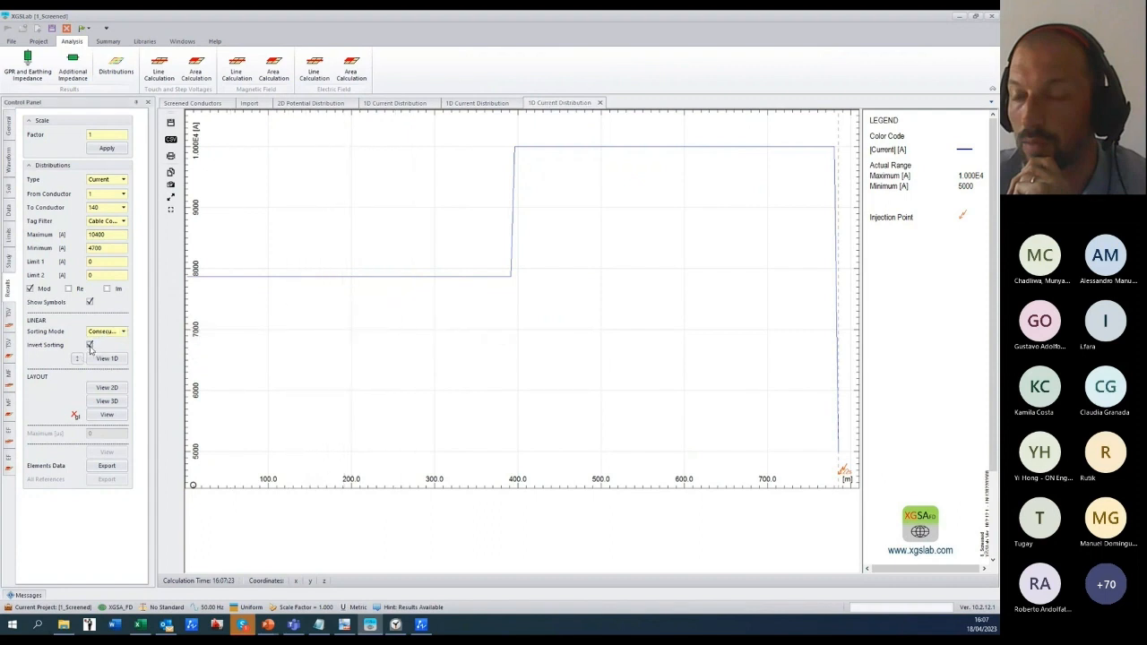
# Step: Enable Invert Sorting and plot the 1D current distribution in reversed order
pyautogui.click(89, 345)
pyautogui.click(112, 358)
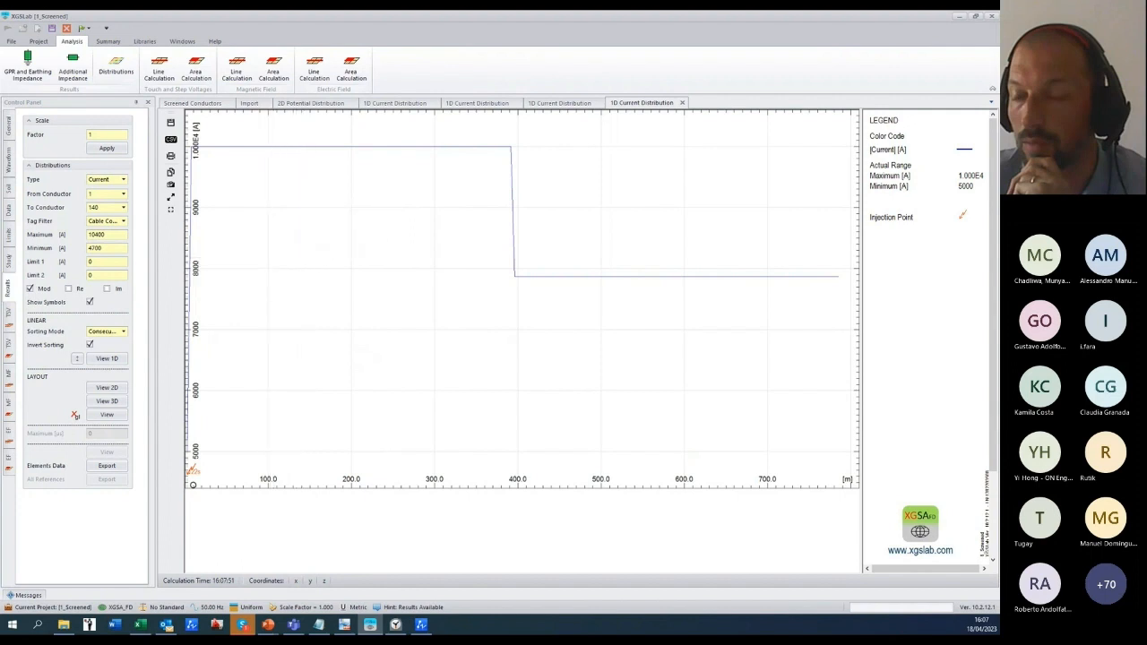
pyautogui.click(396, 625)
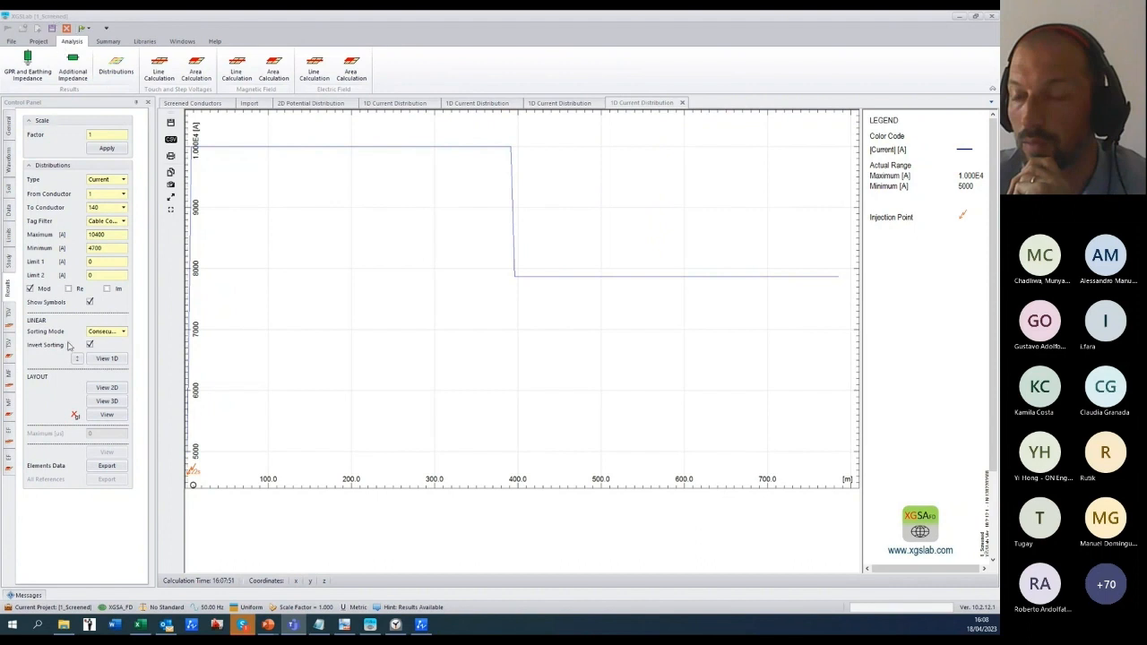
# Step: Display the model layout in the 2D orthographic projections view from the data settings
pyautogui.click(9, 210)
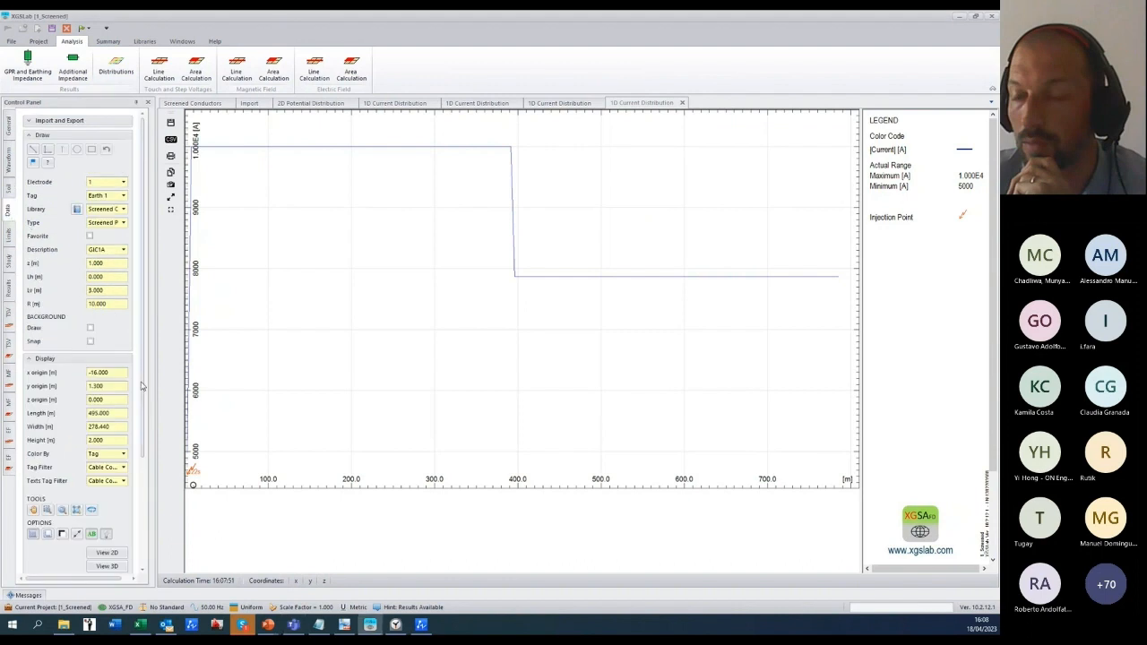
pyautogui.moveTo(143, 385); pyautogui.dragTo(151, 471)
pyautogui.click(107, 435)
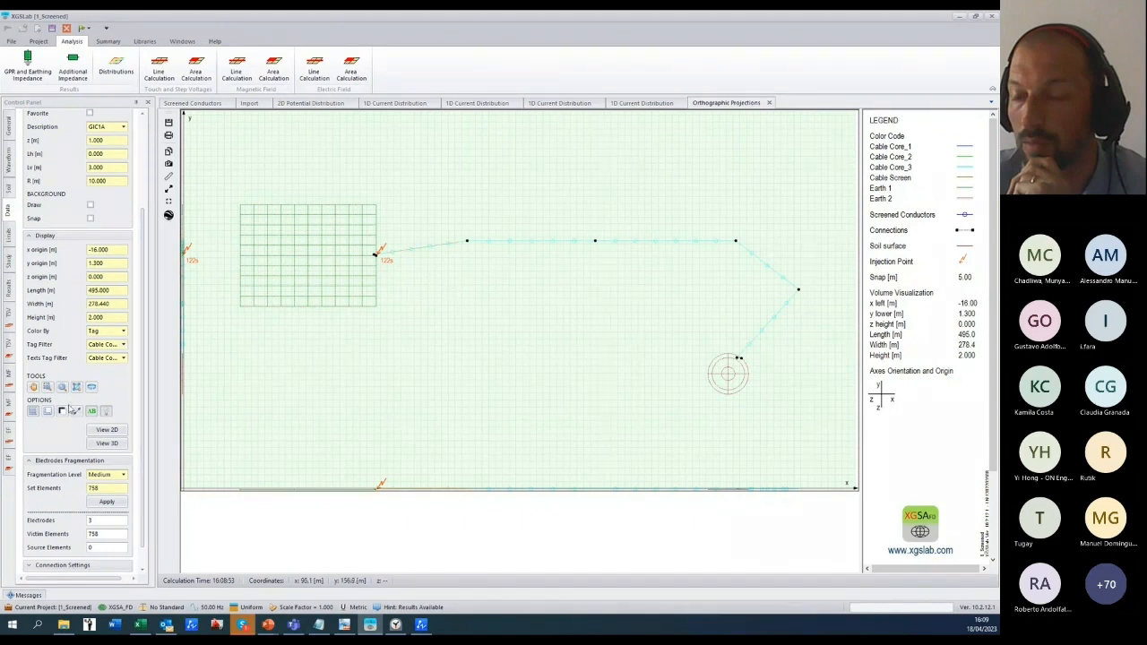
# Step: Try to edit the connection between the rectangular earthing grid and the cable end, but decline to change the data list
pyautogui.click(47, 386)
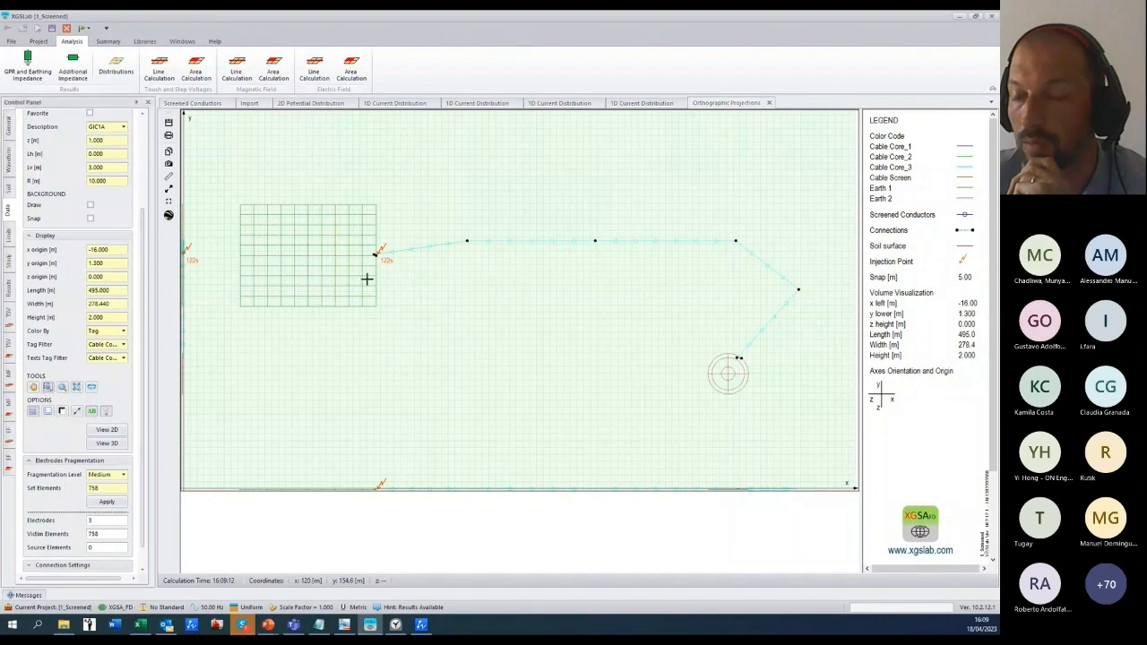
pyautogui.moveTo(367, 278); pyautogui.dragTo(416, 243)
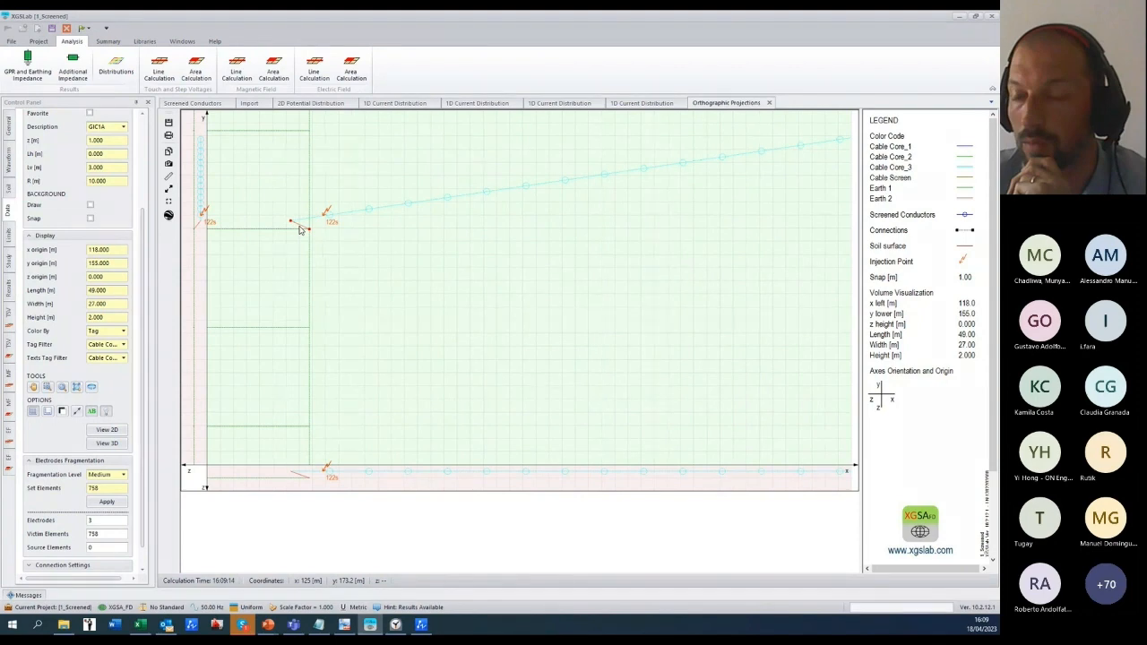
pyautogui.rightClick(301, 230)
pyautogui.click(345, 254)
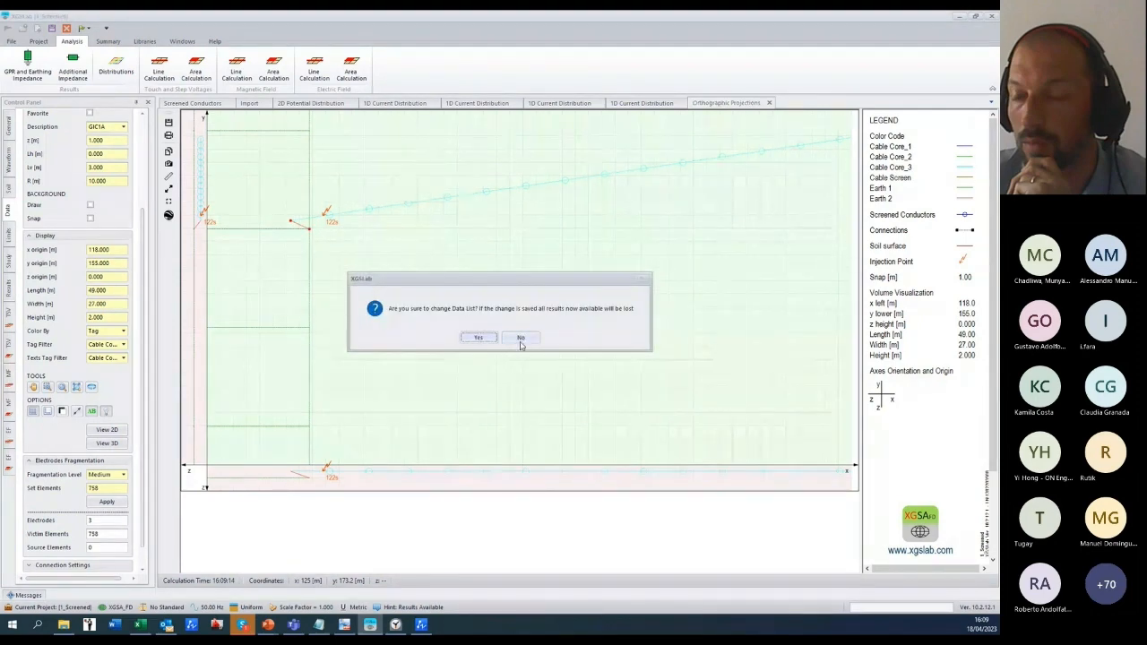
pyautogui.click(521, 339)
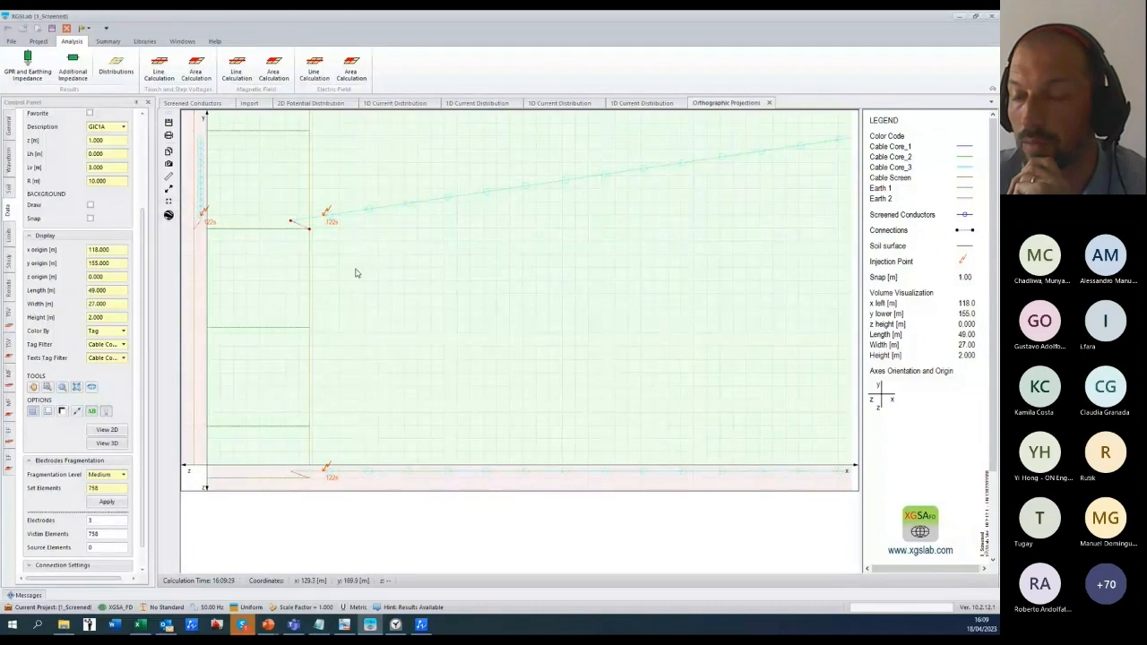
pyautogui.scroll(-4, 258, 243)
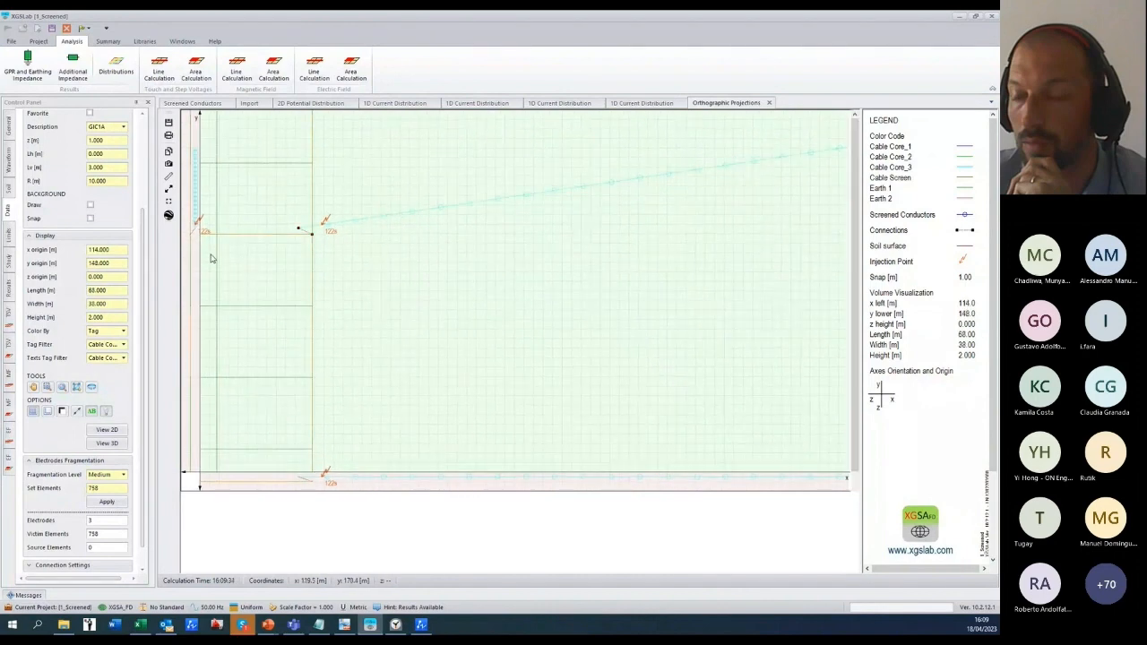
pyautogui.scroll(-3, 207, 258)
pyautogui.scroll(-3, 725, 194)
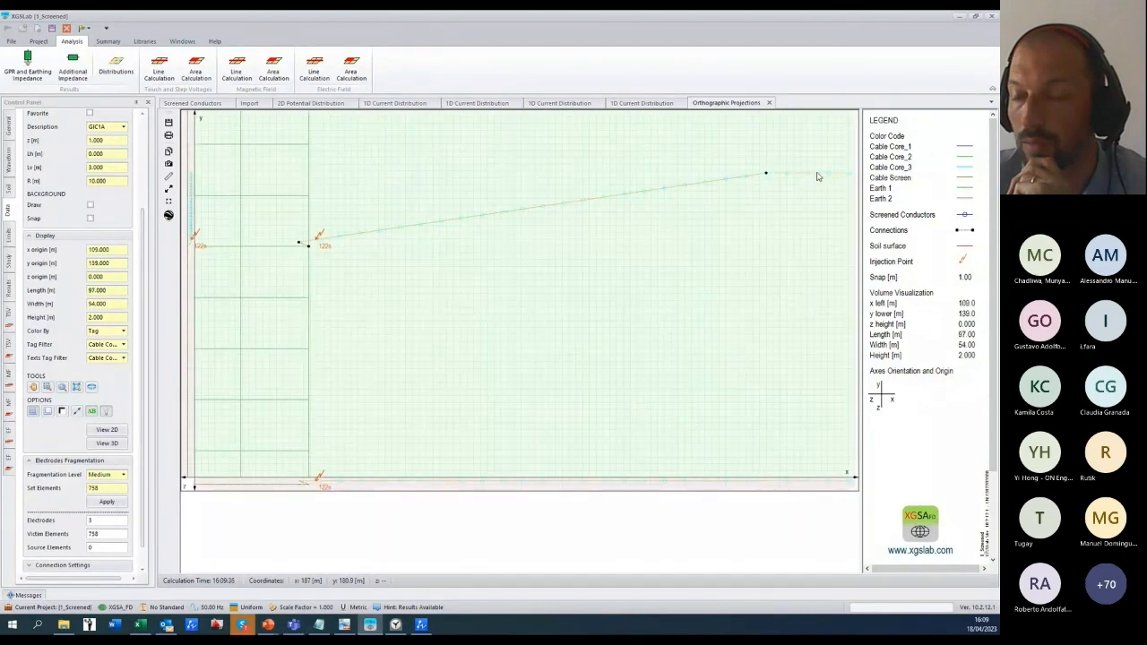
pyautogui.scroll(1, 795, 175)
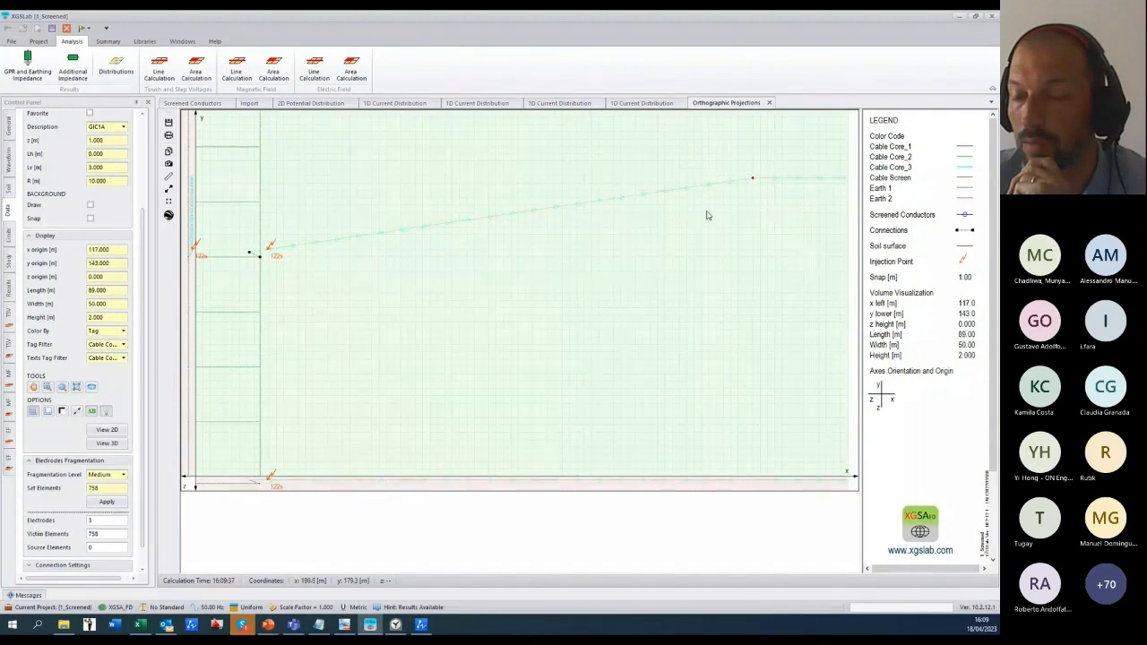
pyautogui.rightClick(747, 193)
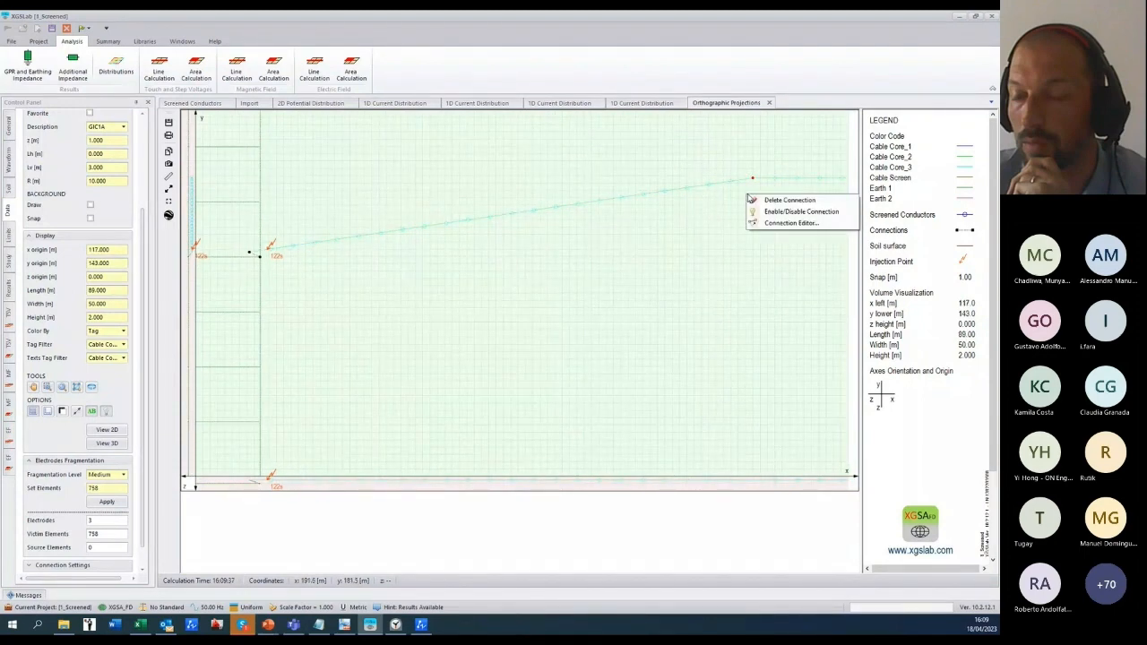
pyautogui.click(778, 226)
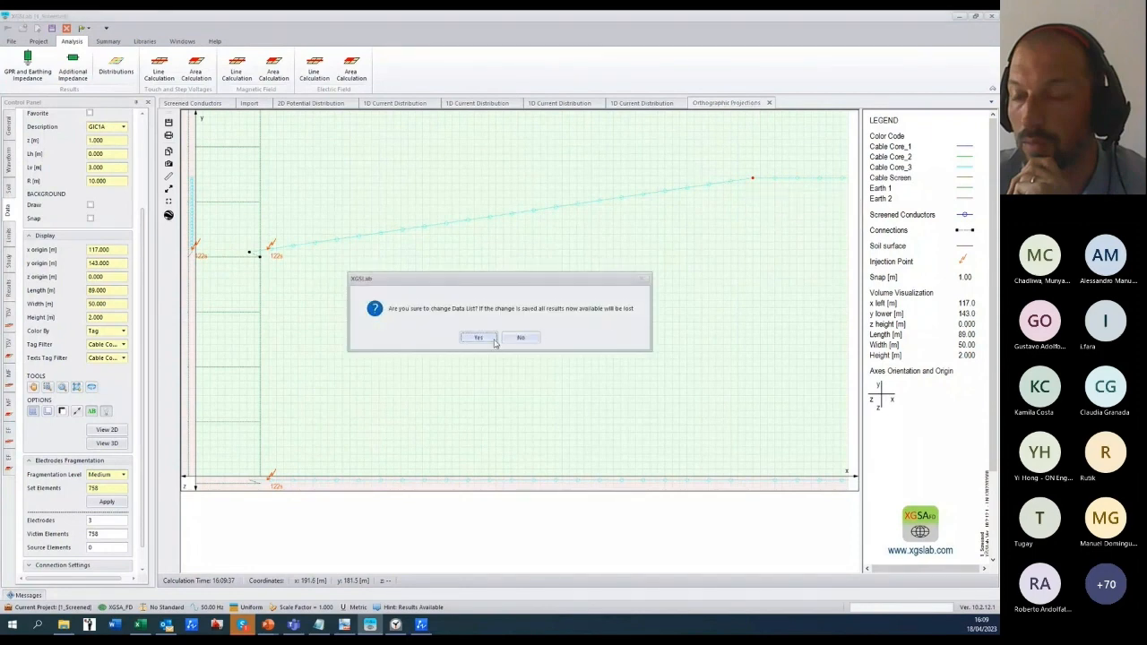
pyautogui.click(529, 339)
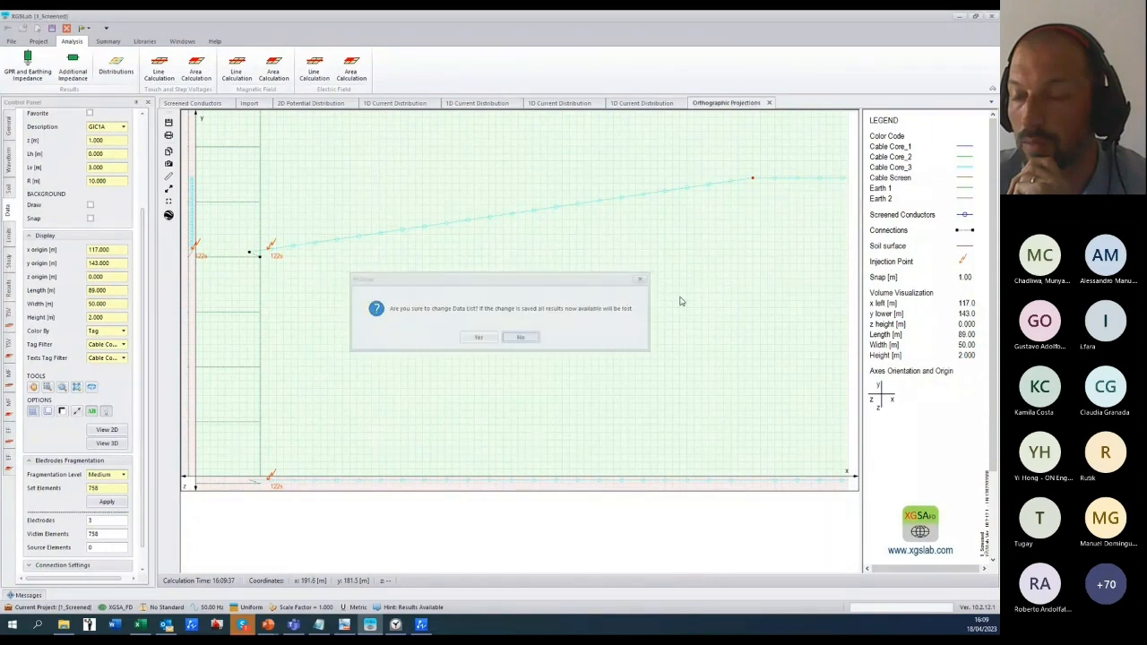
# Step: Open the Connection Editor for the joint between the first two cable sections, accepting the data list change, and examine its core and screen connections
pyautogui.rightClick(749, 203)
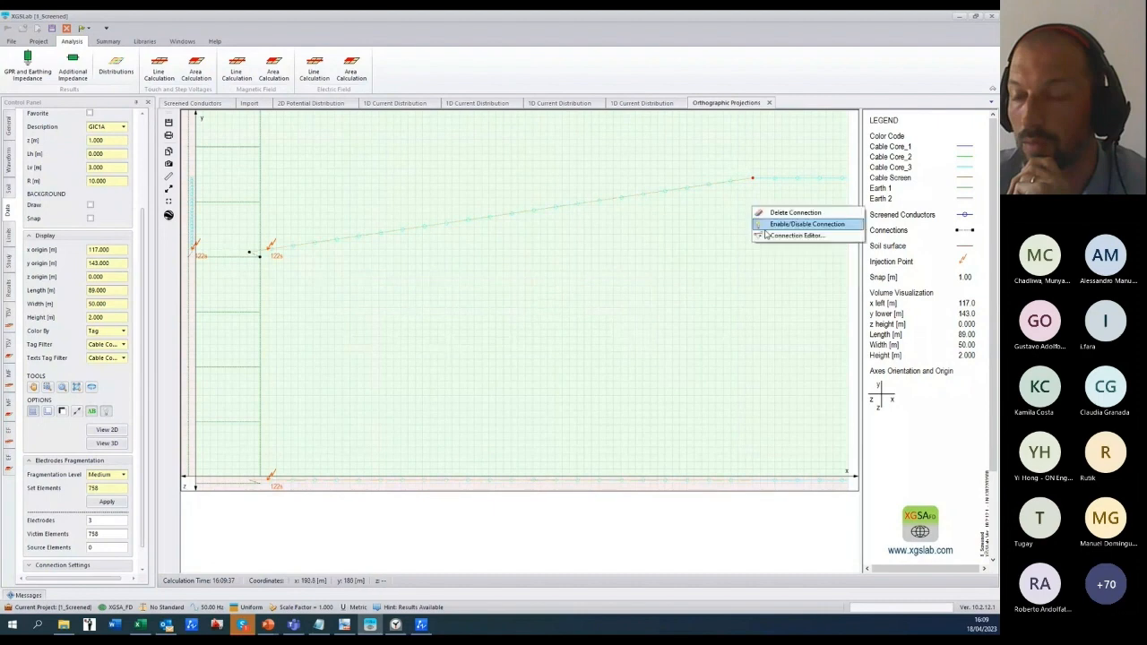
pyautogui.click(776, 224)
pyautogui.click(477, 339)
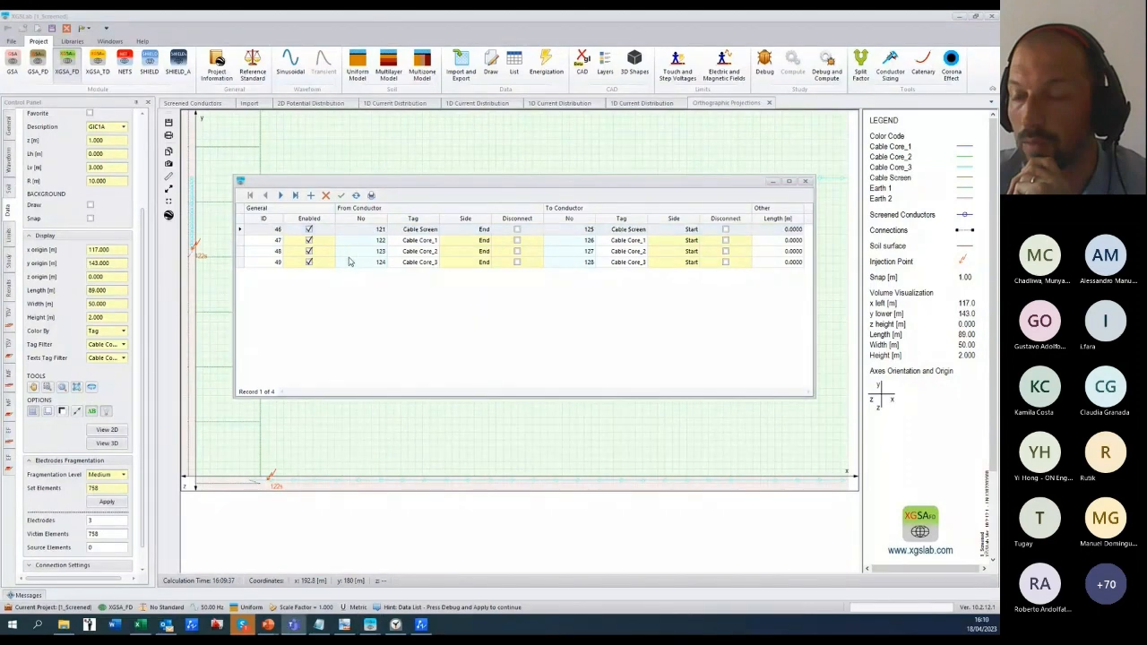
pyautogui.rightClick(239, 241)
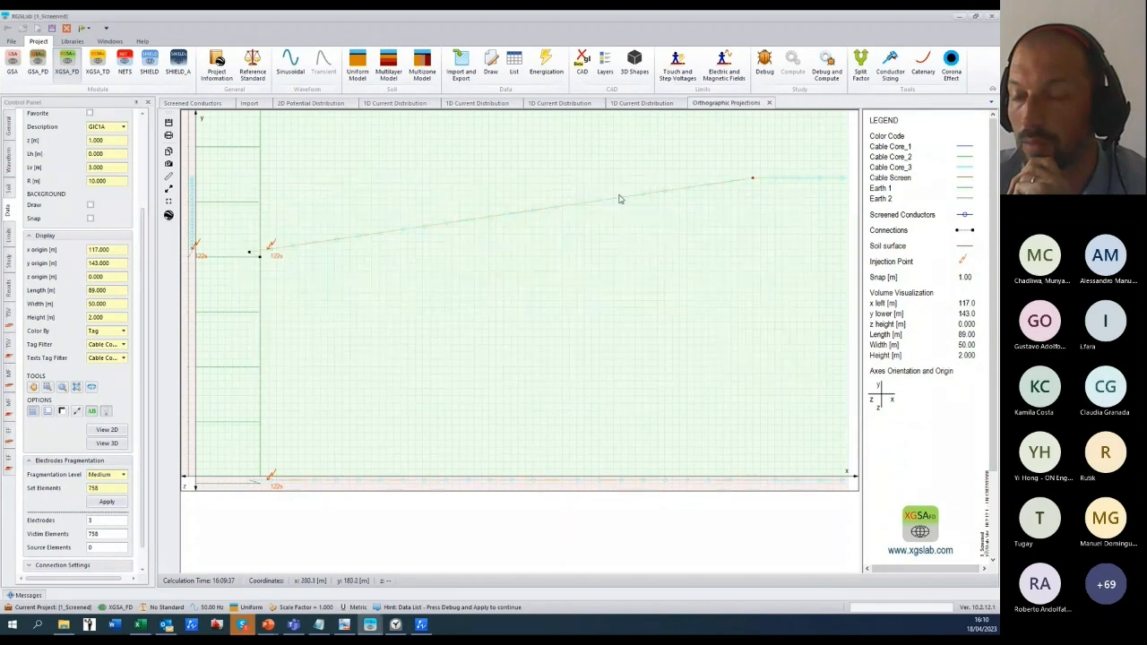
# Step: Display the data list and examine the Connections table for all cable cores, screens and earthing grids
pyautogui.scroll(-3, 279, 297)
pyautogui.scroll(-1, 254, 294)
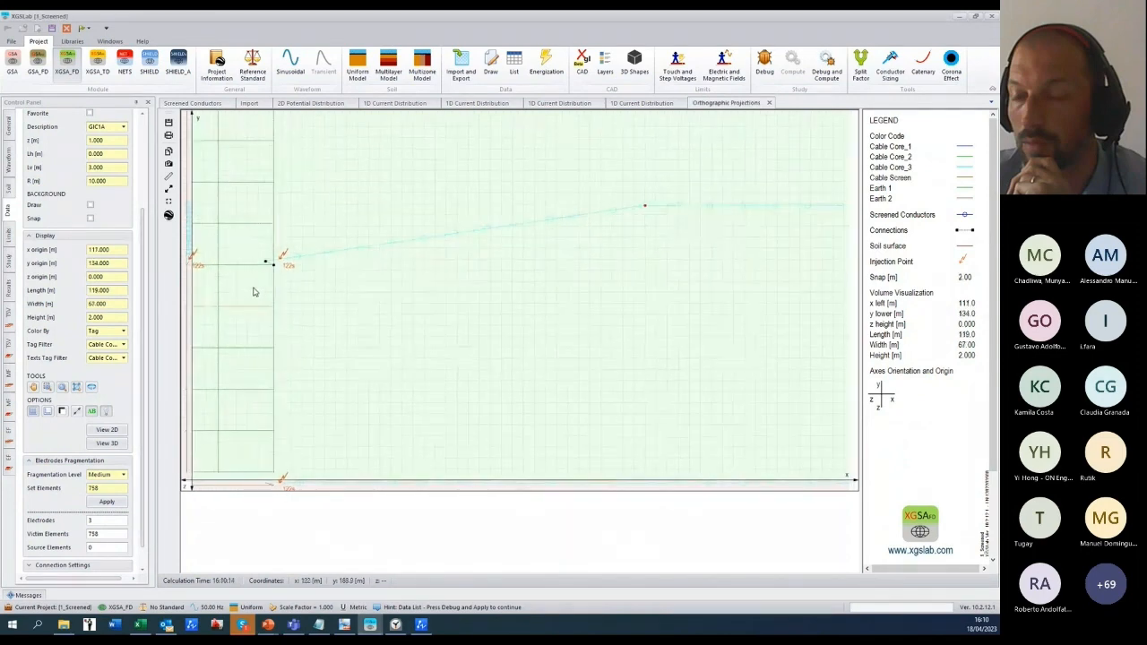
pyautogui.moveTo(741, 328); pyautogui.dragTo(435, 278)
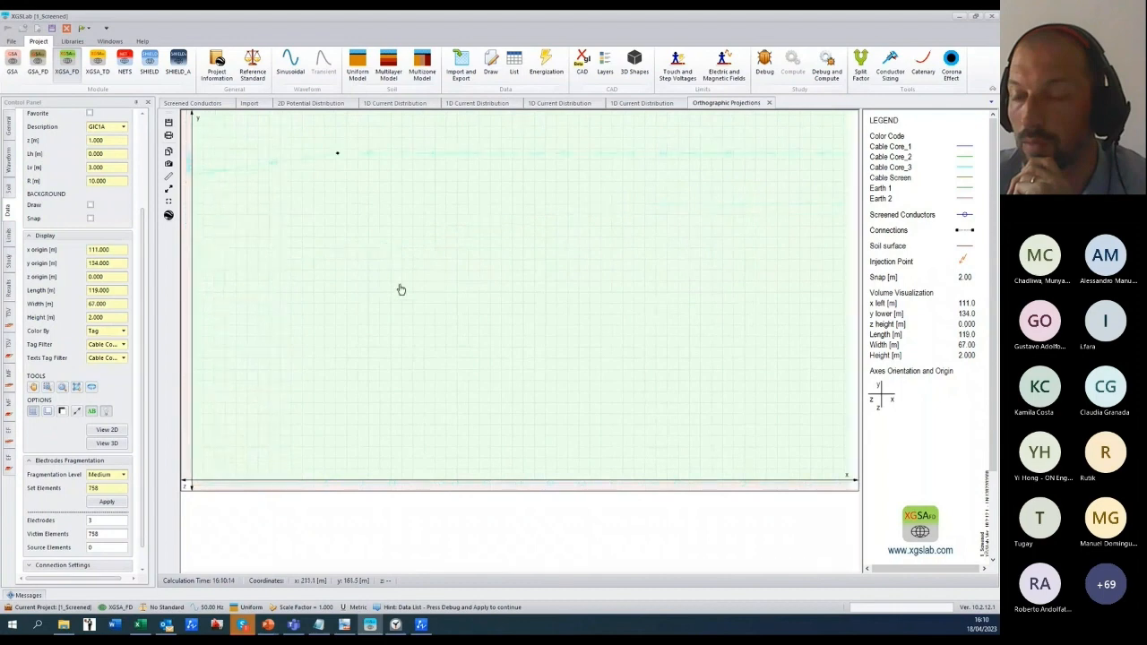
pyautogui.scroll(-3, 271, 320)
pyautogui.scroll(-1, 365, 335)
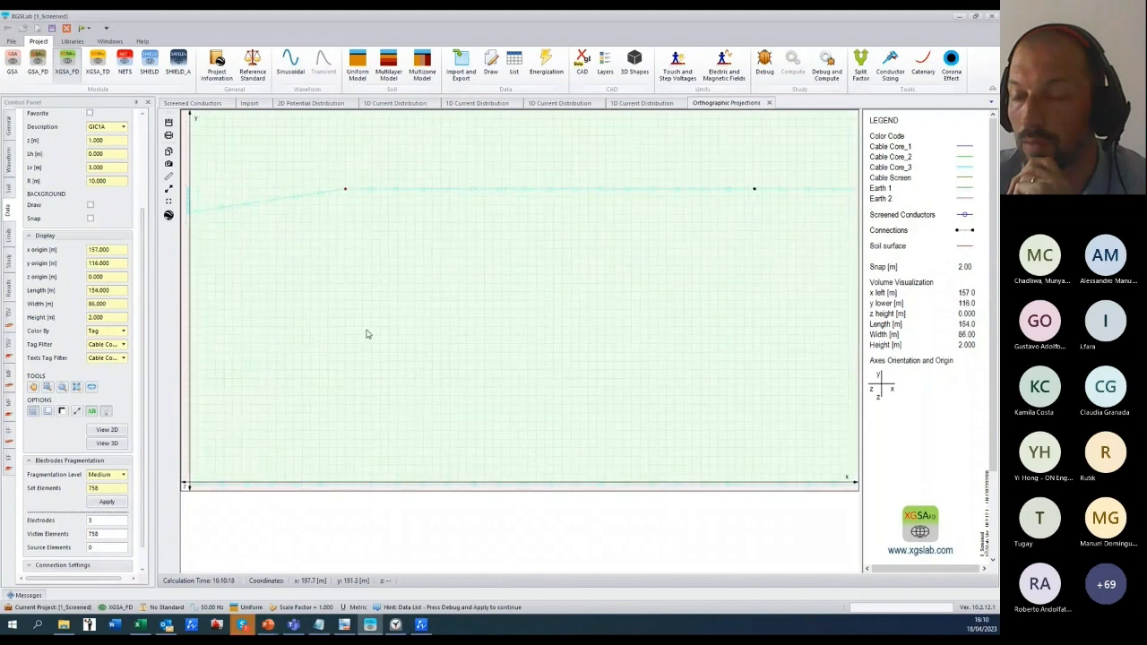
pyautogui.scroll(-1, 365, 334)
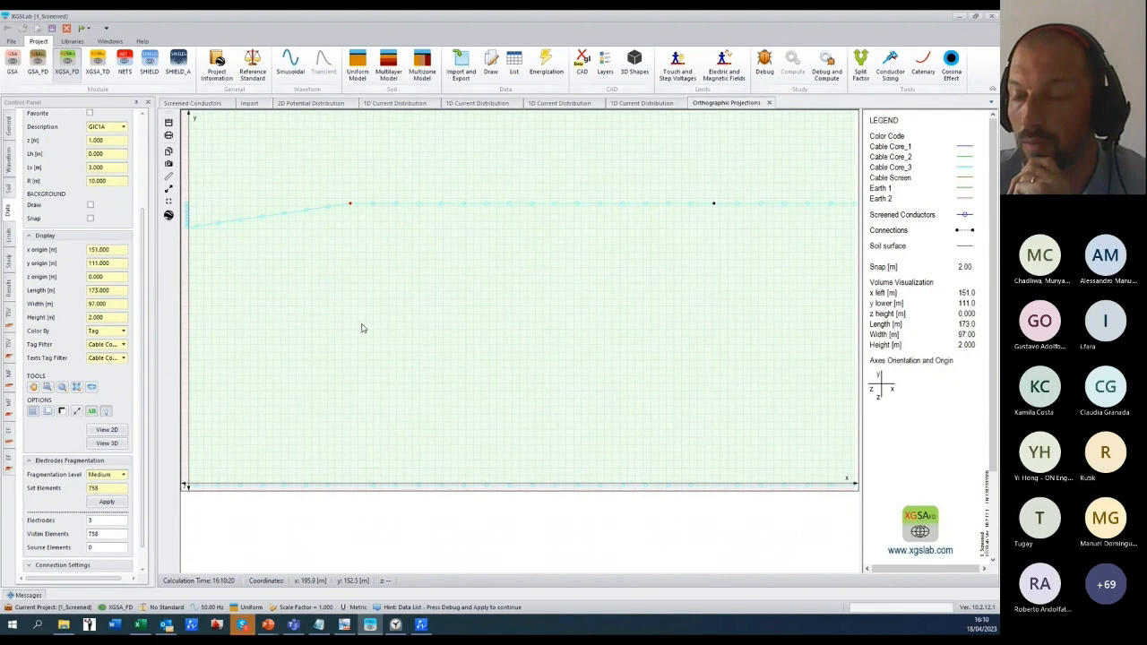
pyautogui.click(513, 65)
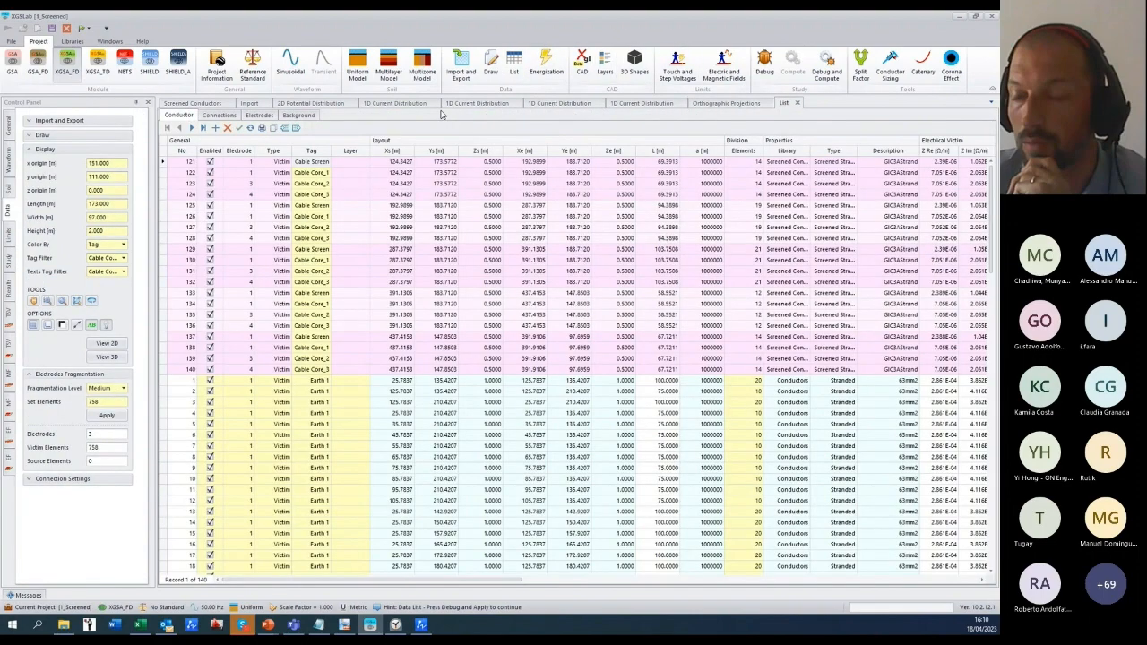
pyautogui.click(218, 115)
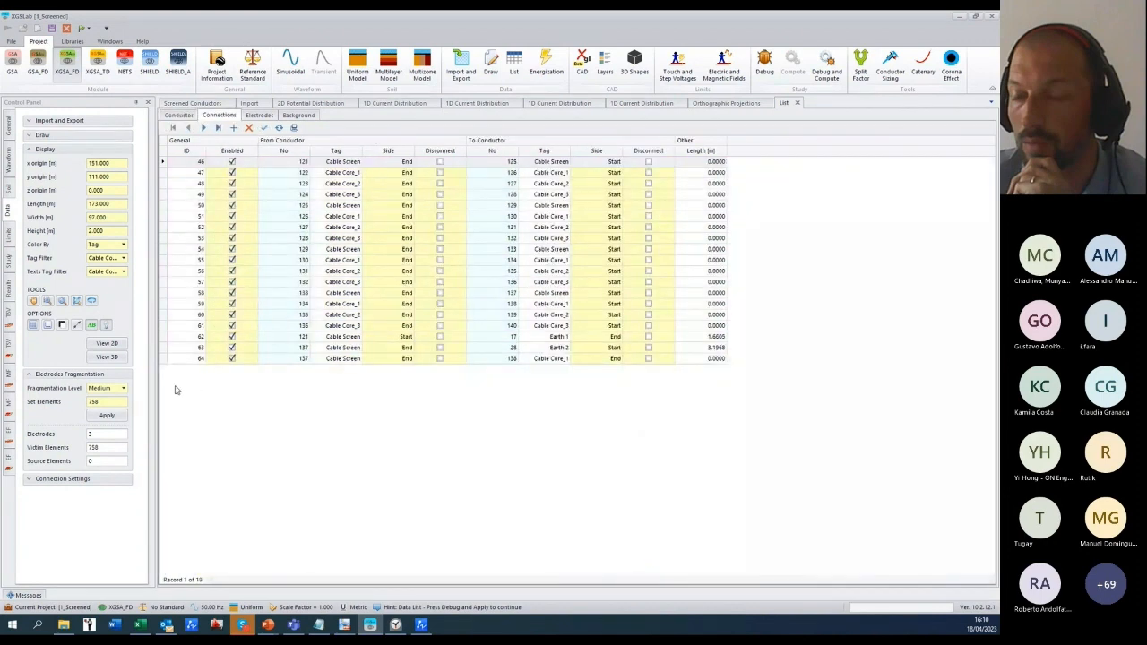
# Step: Return to the orthographic projections and examine the joint between the second and third cable sections in the Connection Editor
pyautogui.click(724, 102)
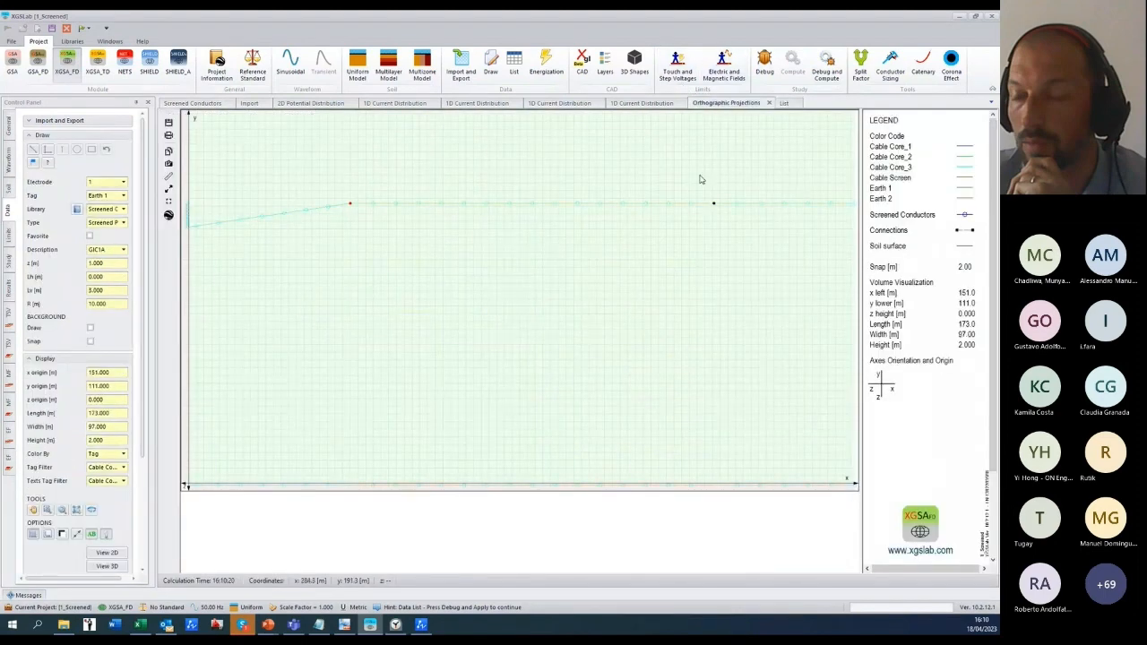
pyautogui.moveTo(697, 175); pyautogui.dragTo(755, 244)
pyautogui.moveTo(694, 180); pyautogui.dragTo(747, 254)
pyautogui.rightClick(721, 230)
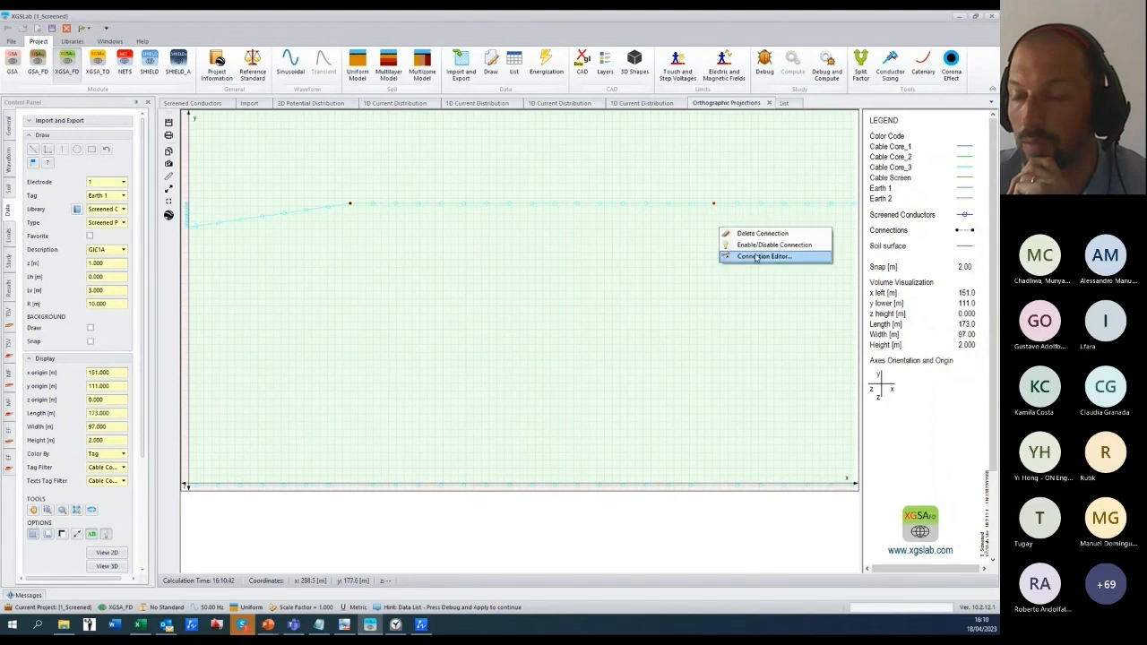
pyautogui.click(750, 256)
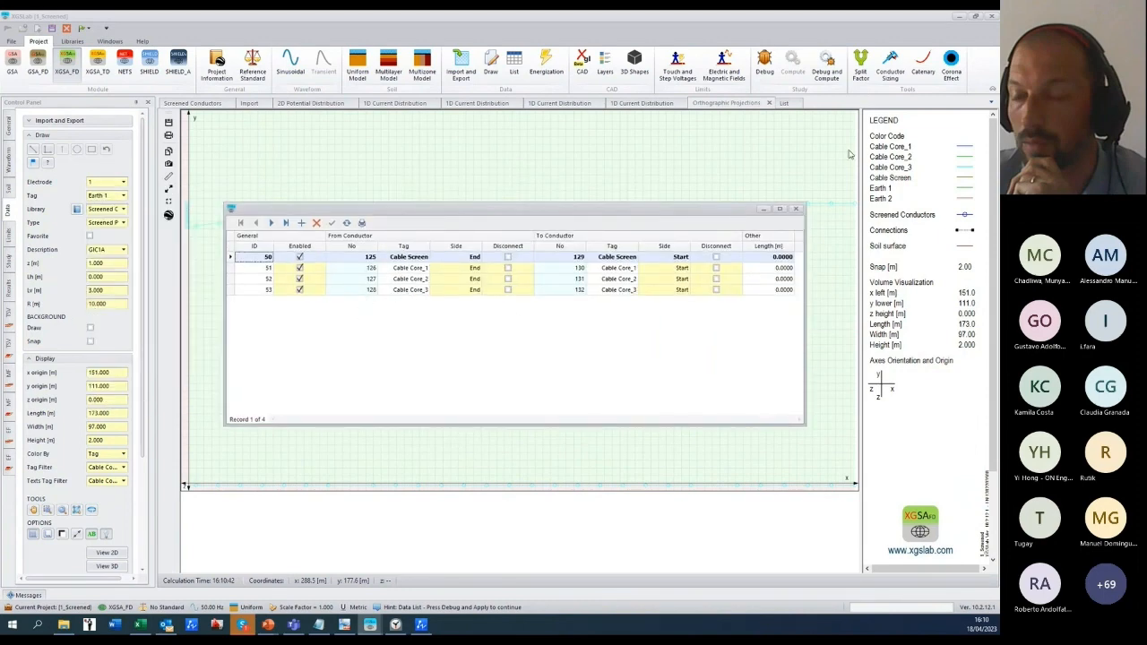
pyautogui.click(795, 209)
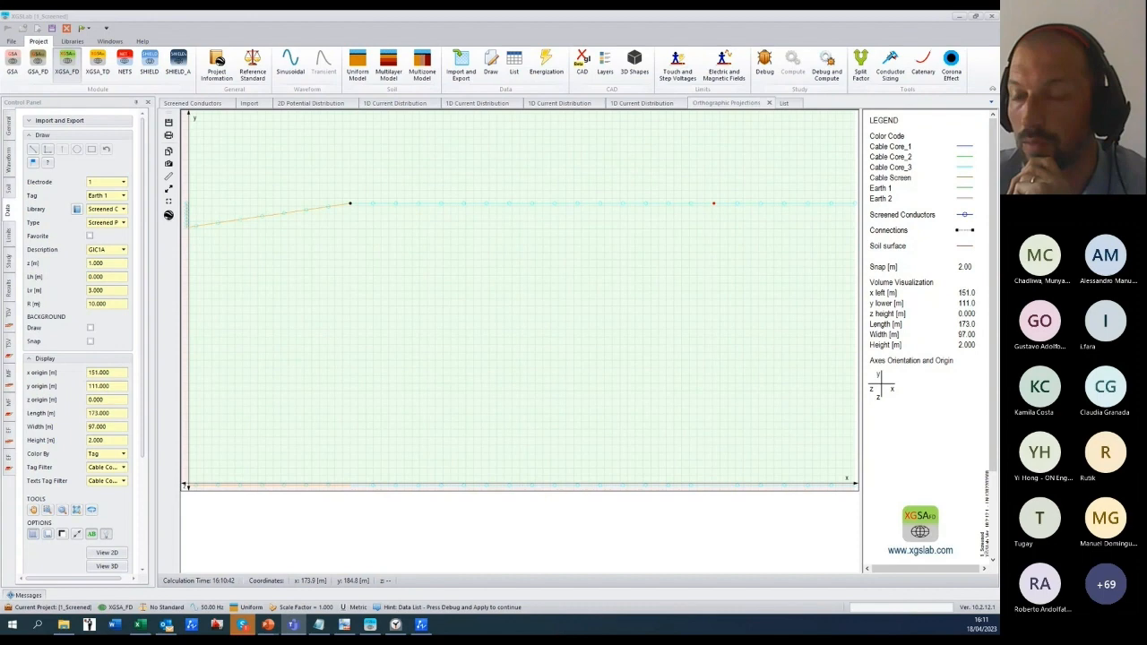
# Step: Debug and compute the complete cable and earthing grid model
pyautogui.click(395, 625)
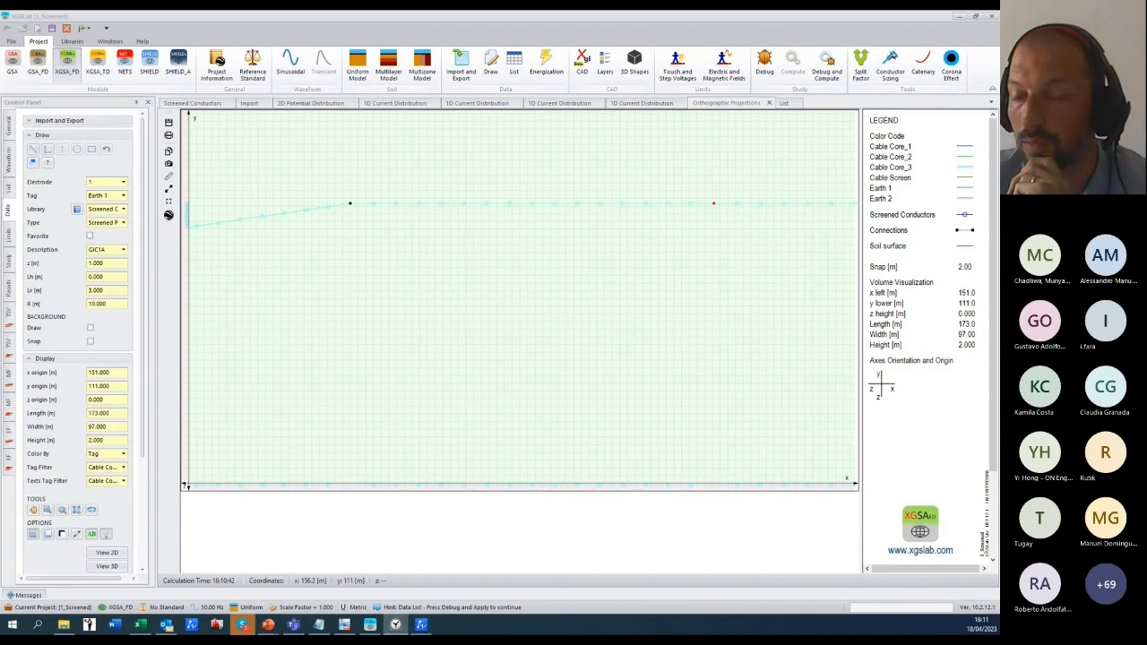
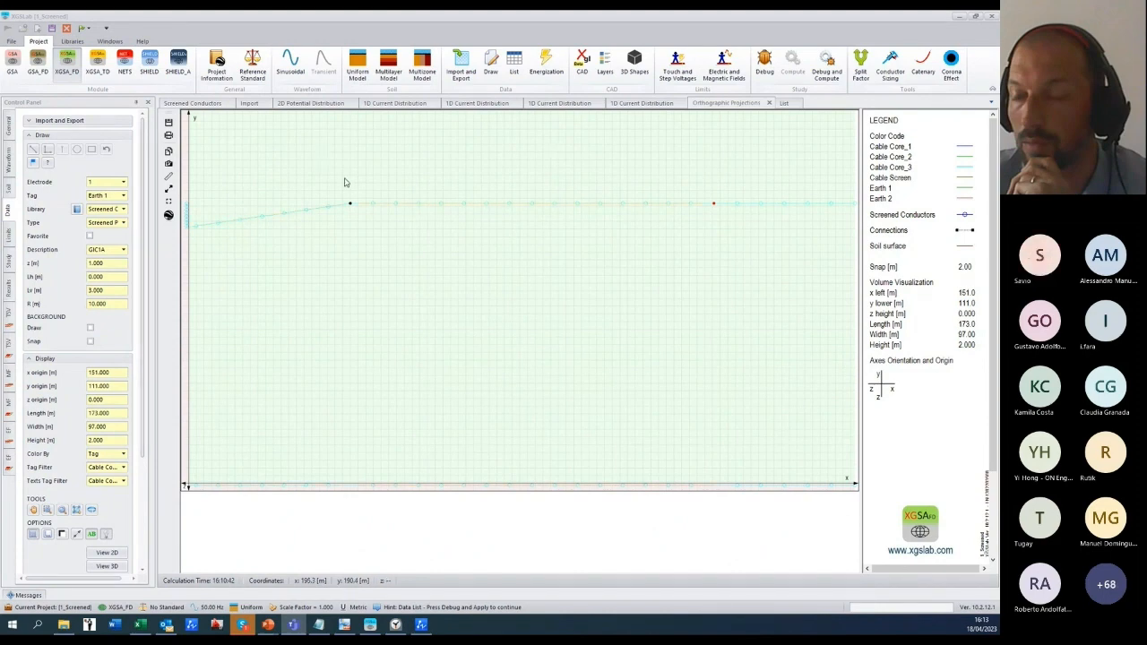
pyautogui.scroll(-4, 435, 290)
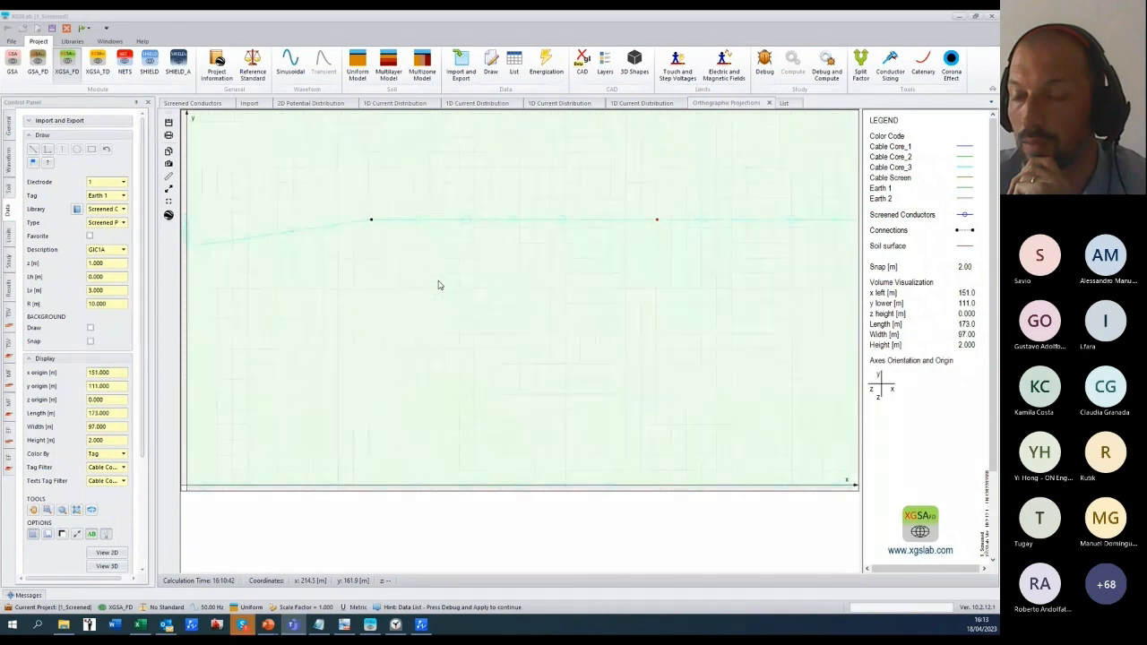
pyautogui.scroll(-4, 447, 291)
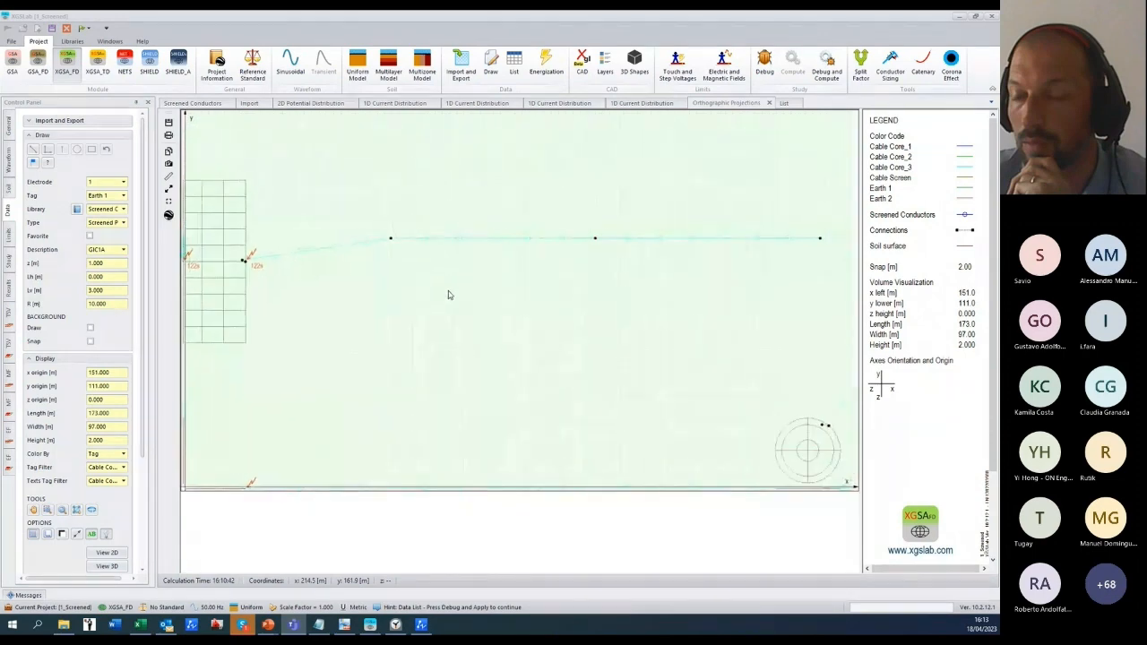
pyautogui.scroll(-5, 449, 294)
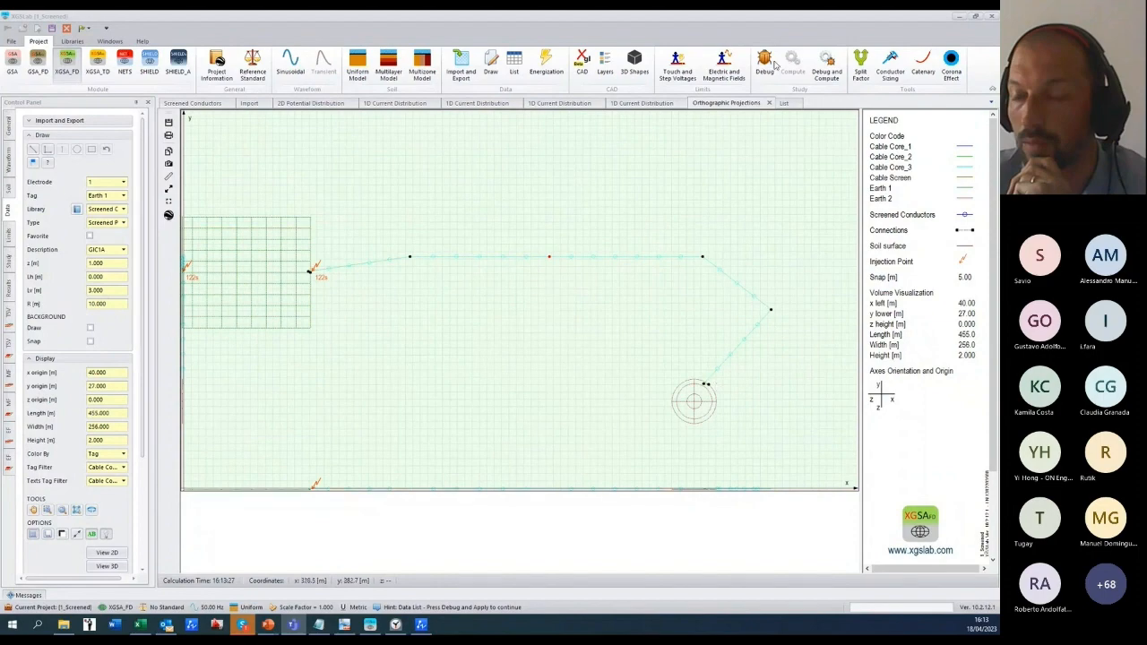
pyautogui.click(829, 69)
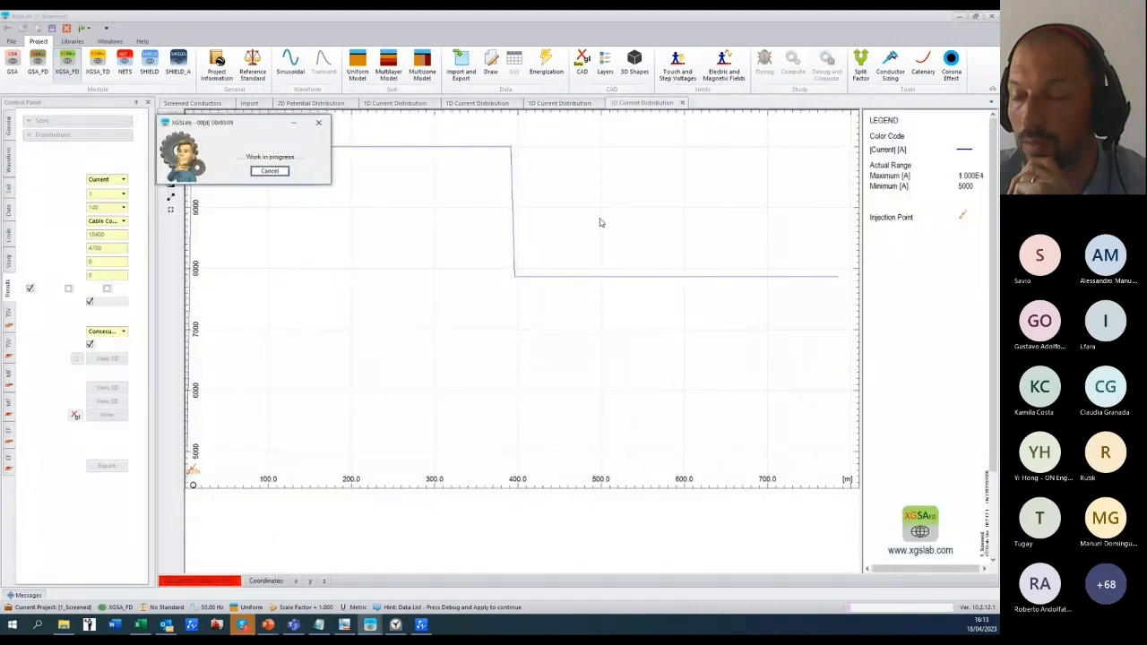
pyautogui.click(266, 170)
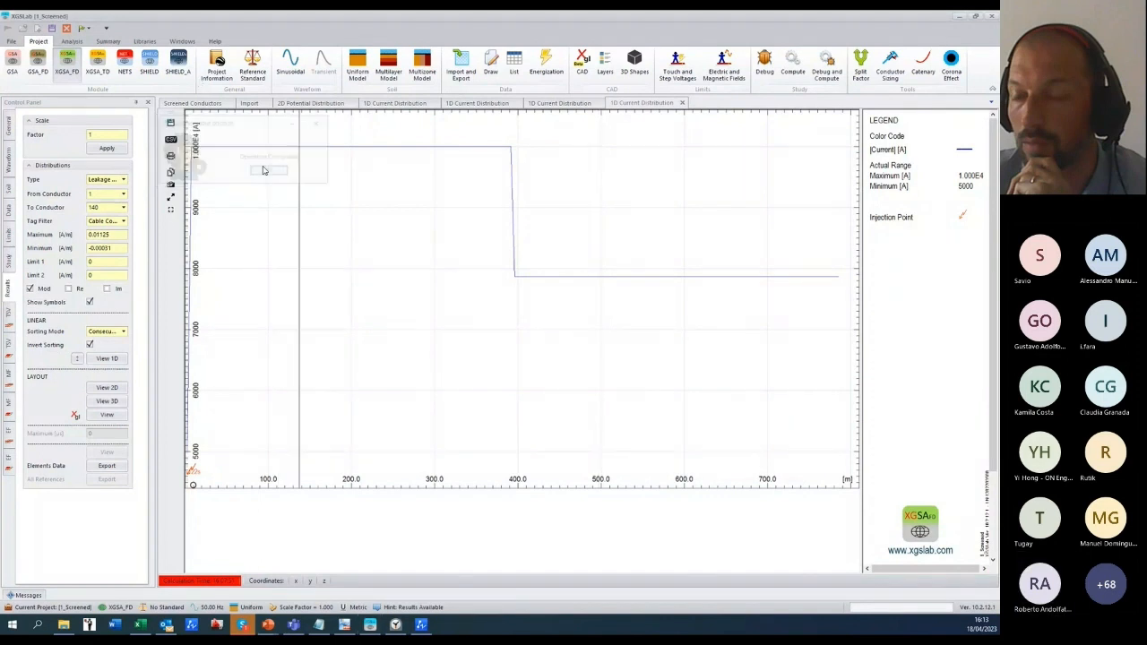
# Step: Set the distribution type to Potential and plot the cable's potential distribution in 2D
pyautogui.click(124, 180)
pyautogui.click(101, 204)
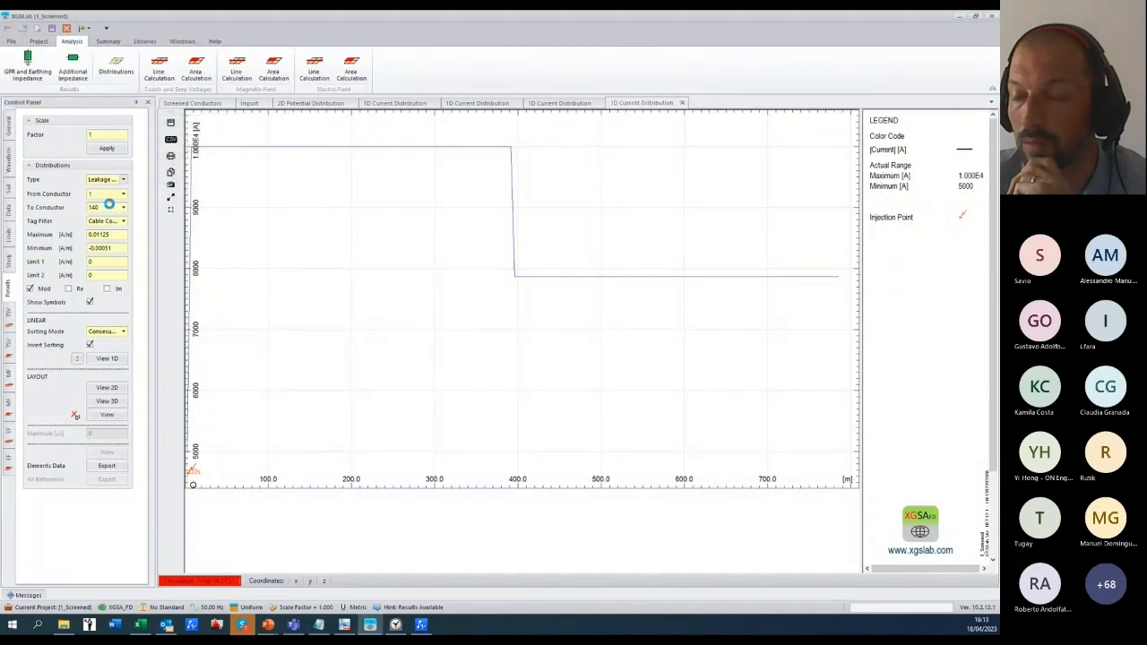
pyautogui.click(101, 391)
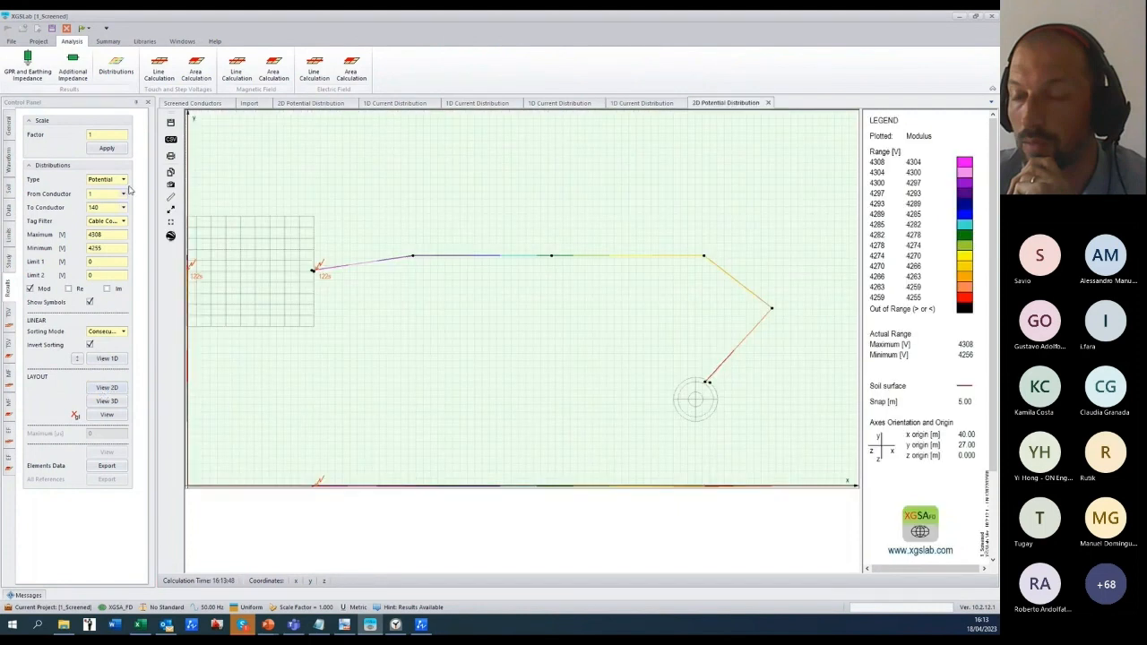
# Step: Include all tags, Earth 1 and Earth 2 as well, in the tag filter and plot the 2D potential distribution
pyautogui.click(124, 222)
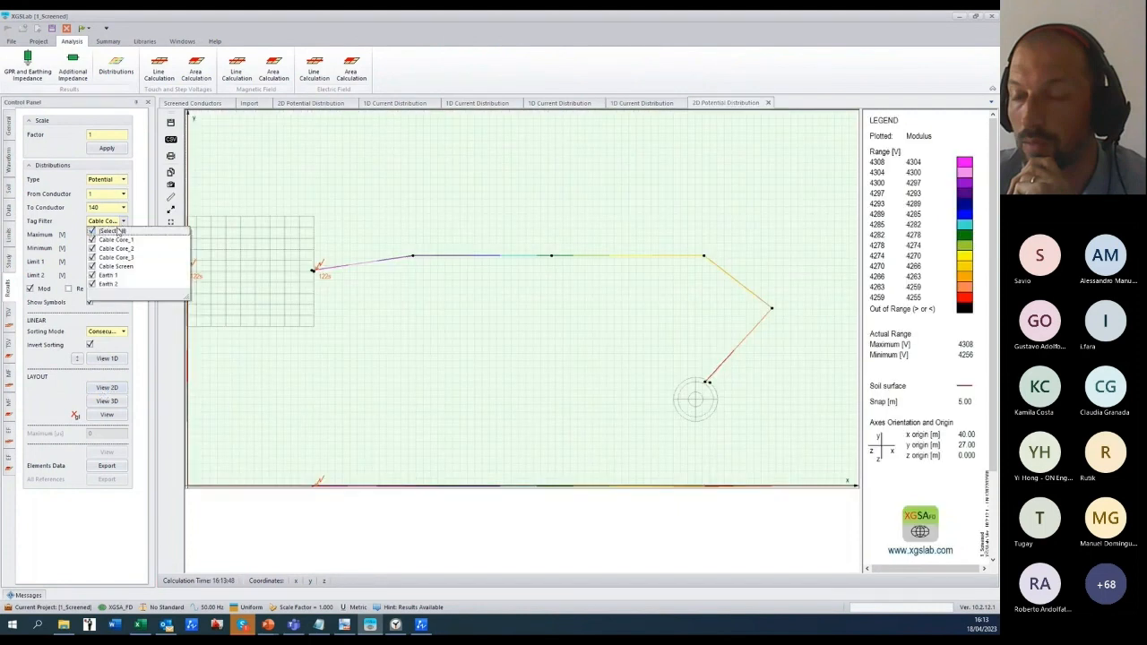
pyautogui.click(123, 221)
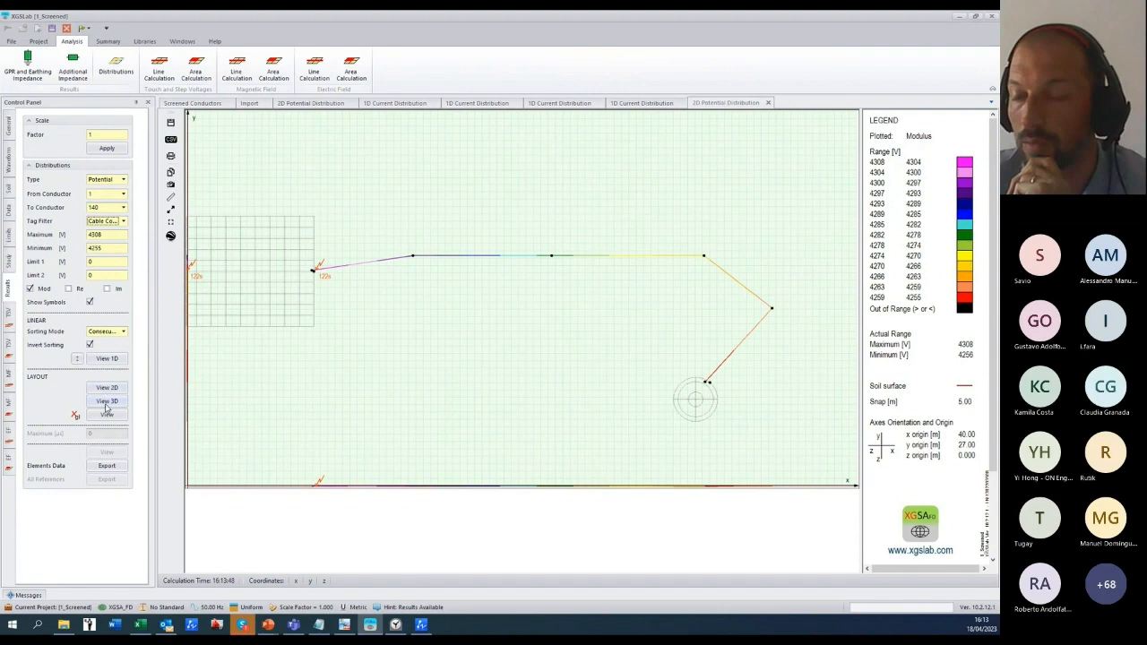
pyautogui.click(108, 386)
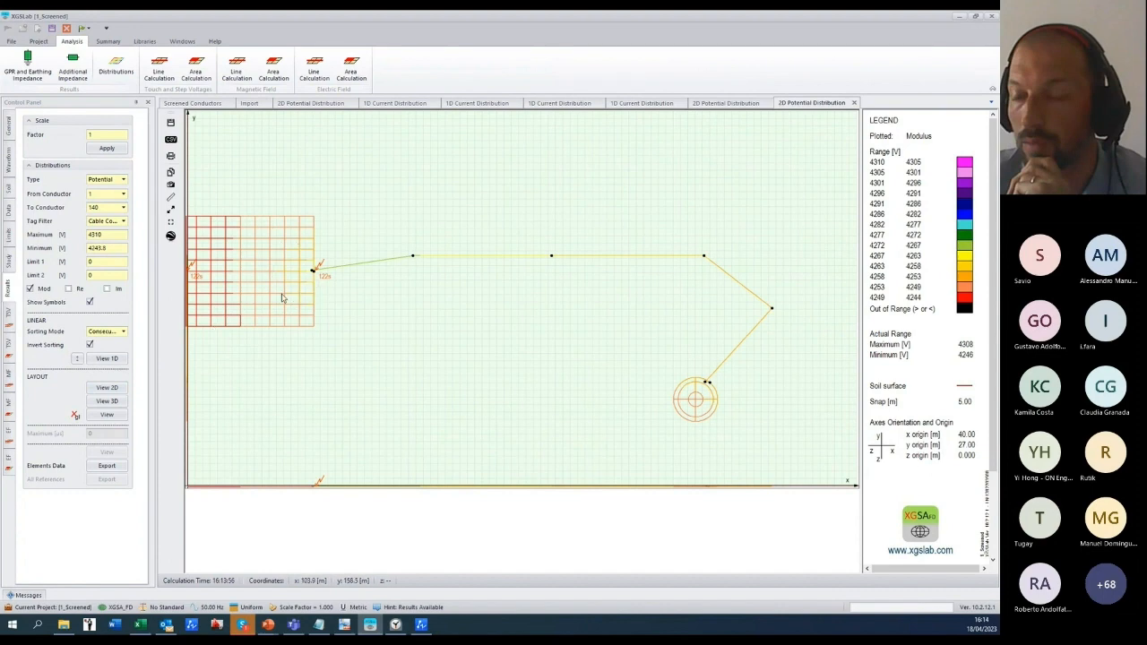
pyautogui.moveTo(318, 275); pyautogui.dragTo(361, 277)
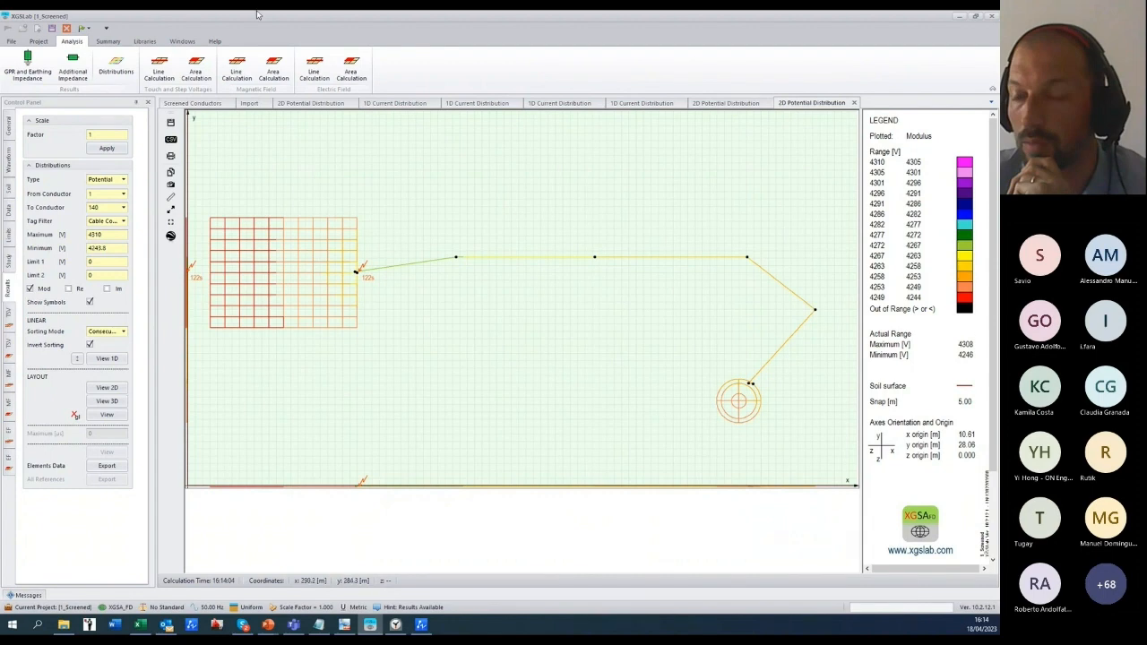
pyautogui.click(38, 42)
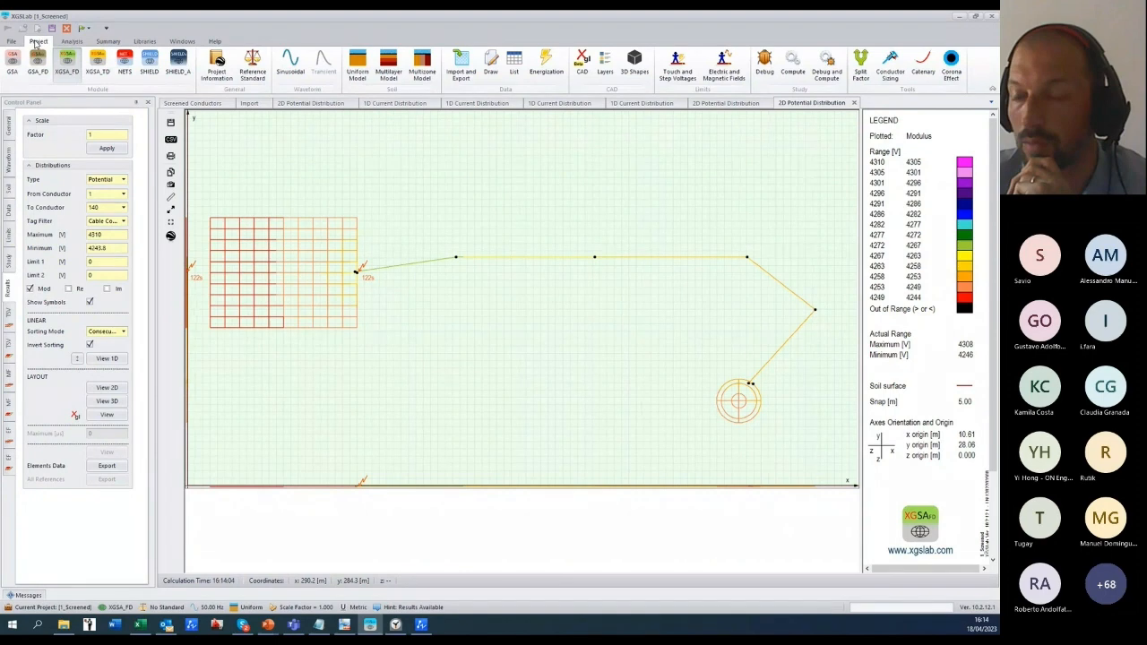
pyautogui.click(69, 77)
pyautogui.click(72, 42)
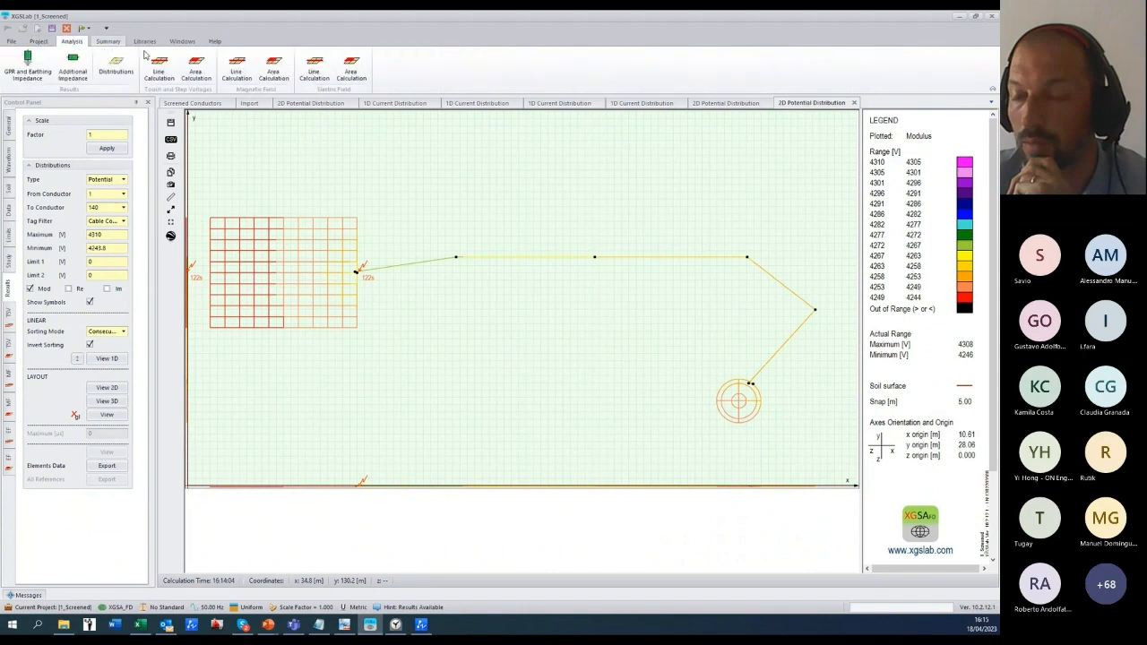
# Step: Start a touch and step voltage area calculation and draw an area about 39 by 45.5 m beside the rectangular earthing grid
pyautogui.click(196, 68)
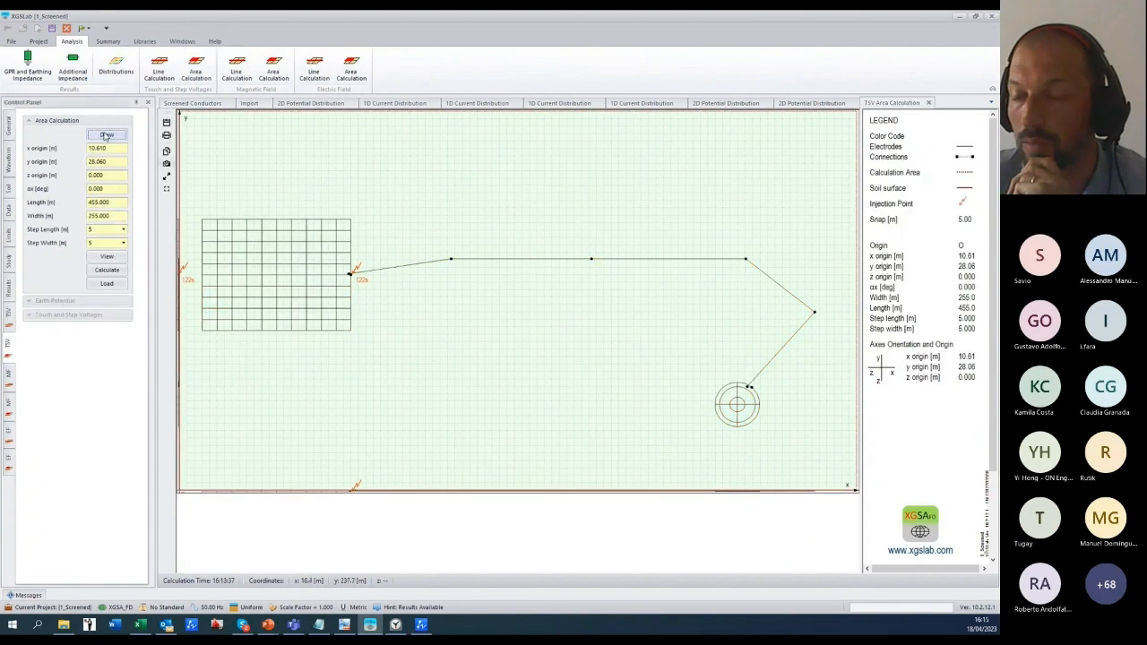
pyautogui.click(106, 135)
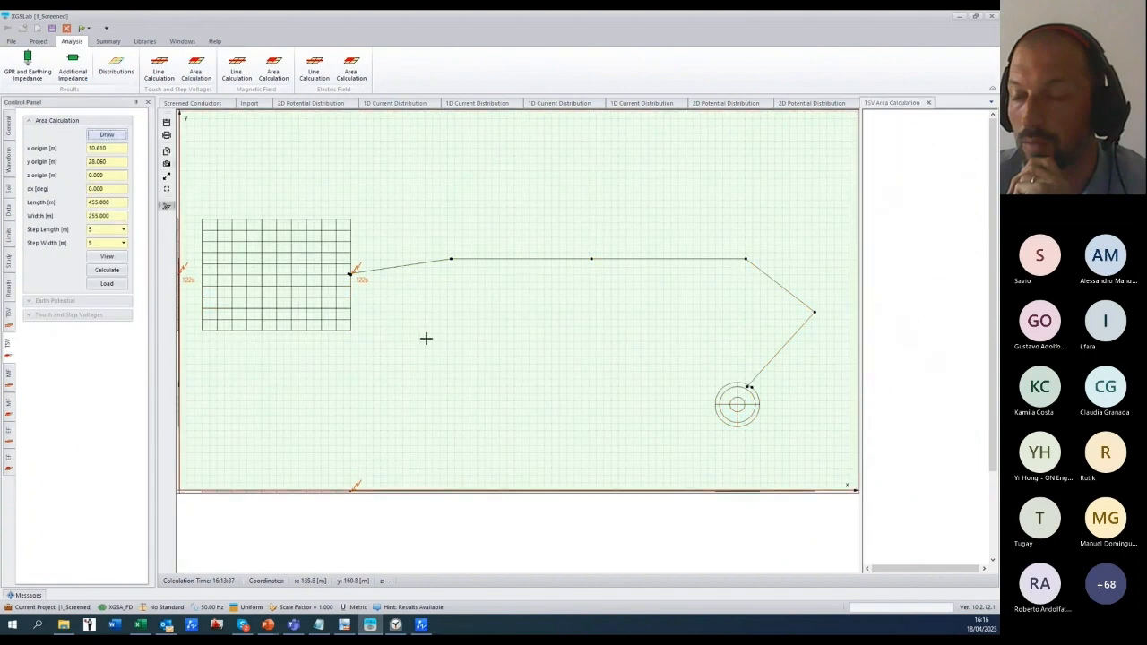
pyautogui.moveTo(366, 293)
pyautogui.mouseDown()
pyautogui.moveTo(455, 359)
pyautogui.moveTo(433, 351)
pyautogui.mouseUp()
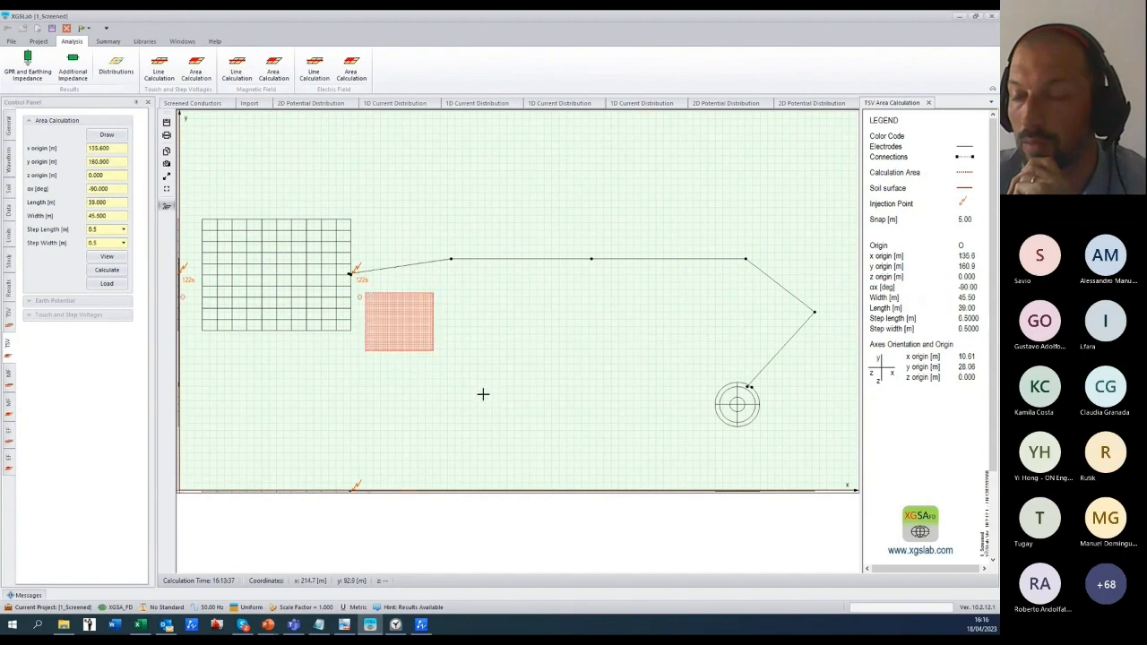
# Step: Set the area's step length and step width to 2 m, calculate it, and plot the 2D earth surface potential
pyautogui.doubleClick(101, 230)
pyautogui.write('2')
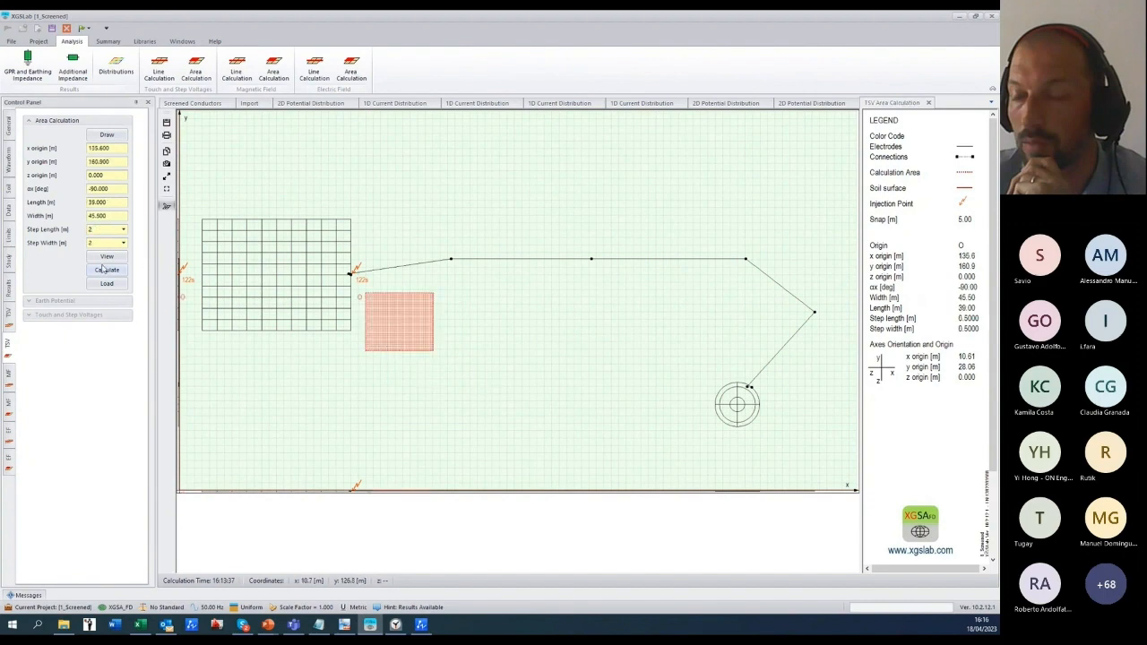
pyautogui.click(105, 270)
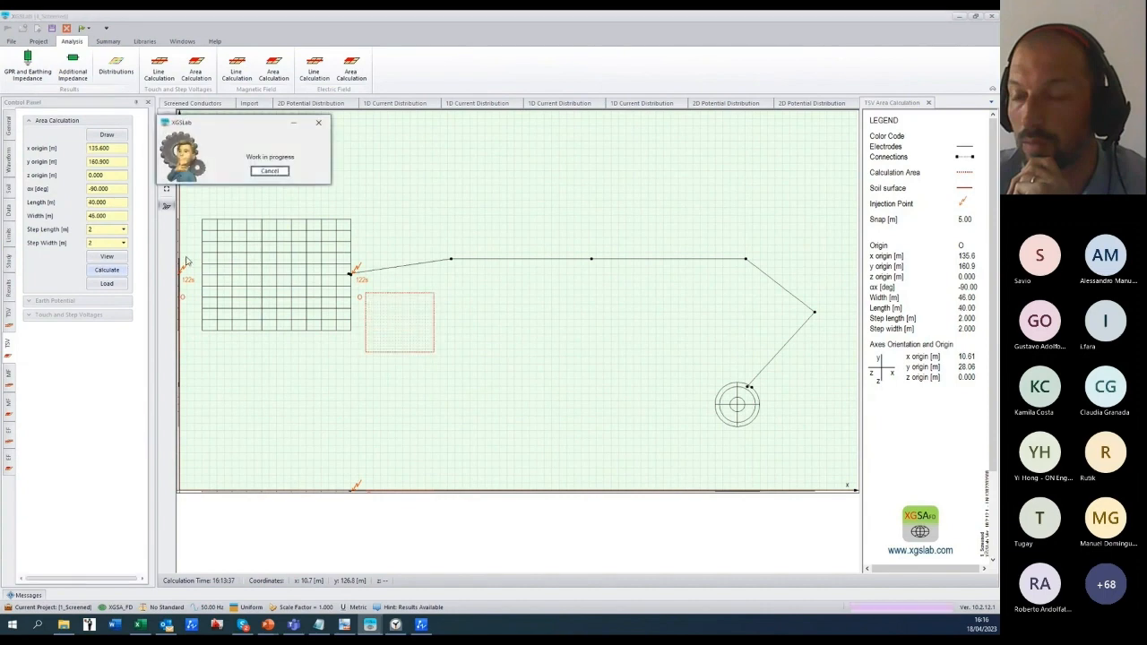
pyautogui.click(270, 173)
pyautogui.click(107, 388)
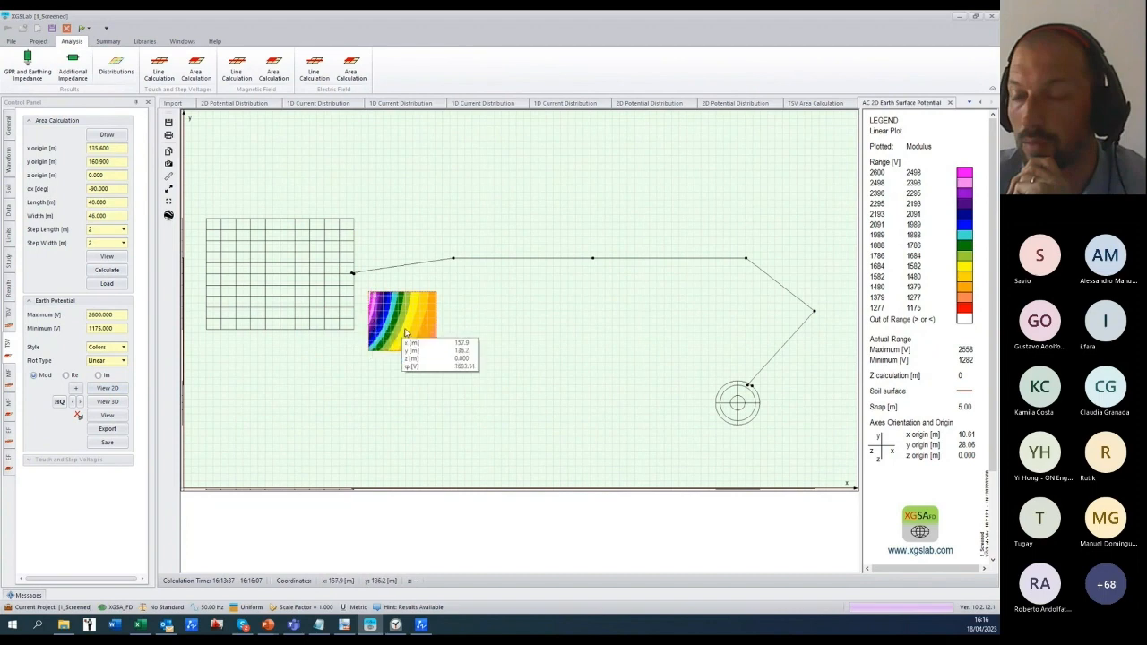
pyautogui.moveTo(427, 324)
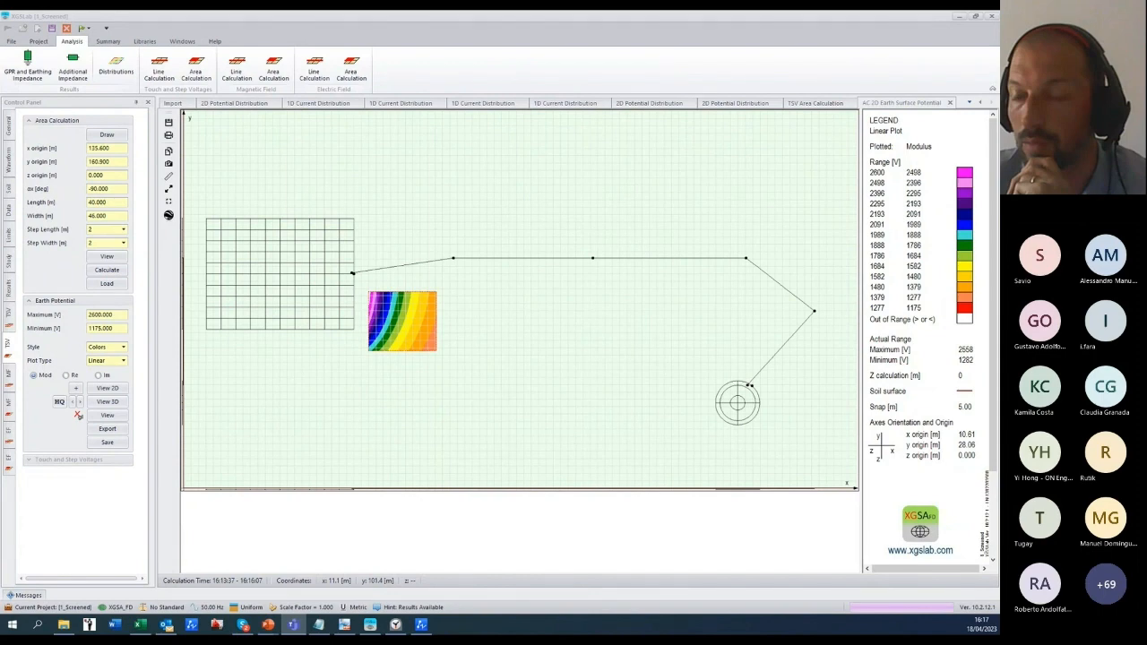
# Step: Place a reference point named Corner on the rectangular earthing grid's corner nearest the calculation area
pyautogui.click(8, 212)
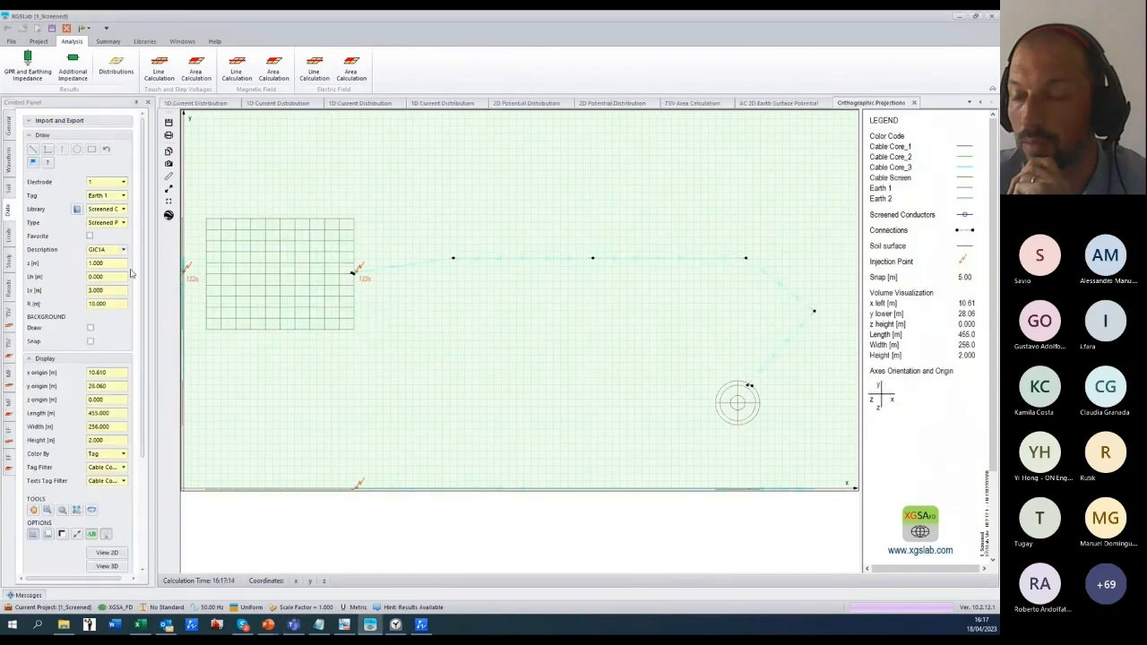
pyautogui.click(351, 329)
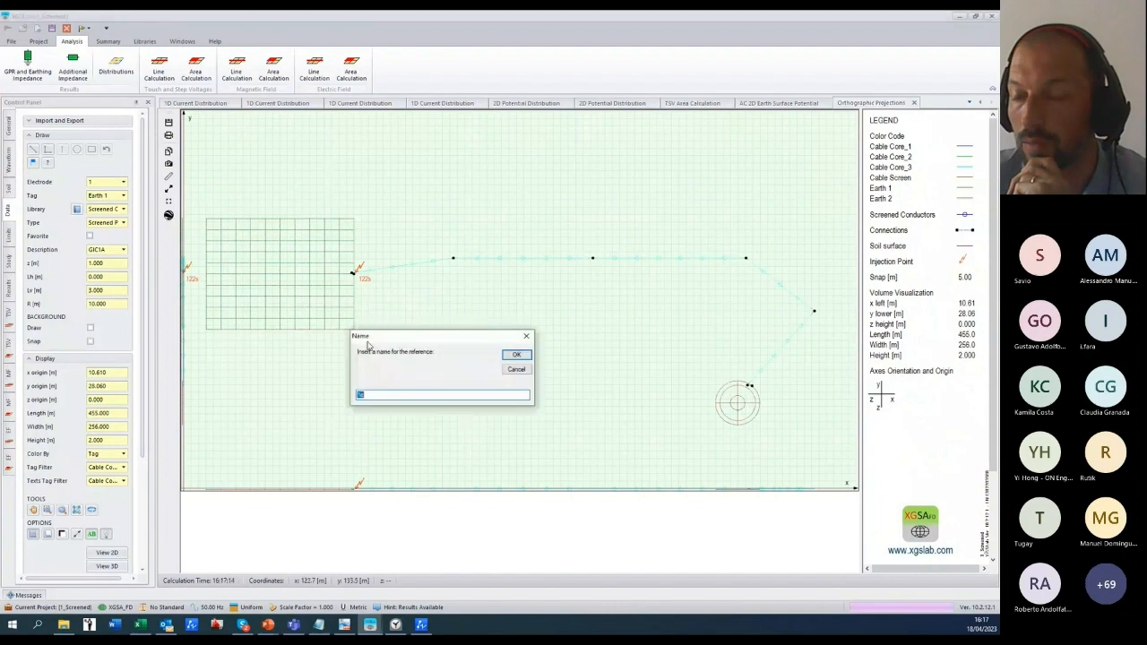
pyautogui.write('Corner')
pyautogui.click(517, 355)
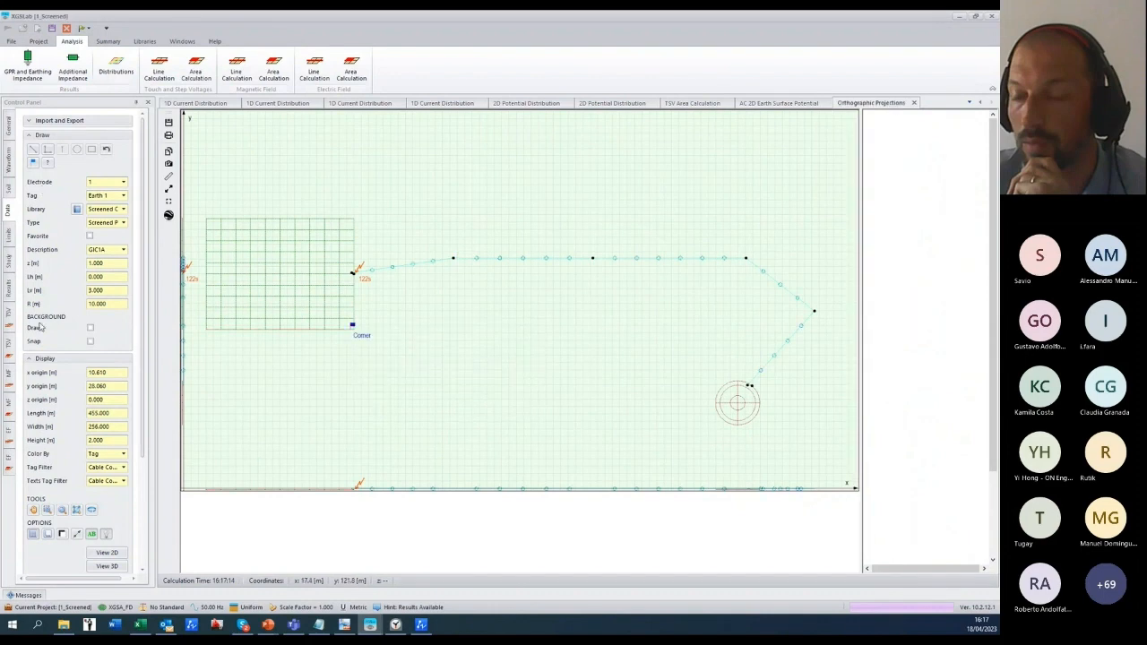
# Step: Set the project's touch and step voltage reference standard to EN 50522:2010
pyautogui.click(11, 349)
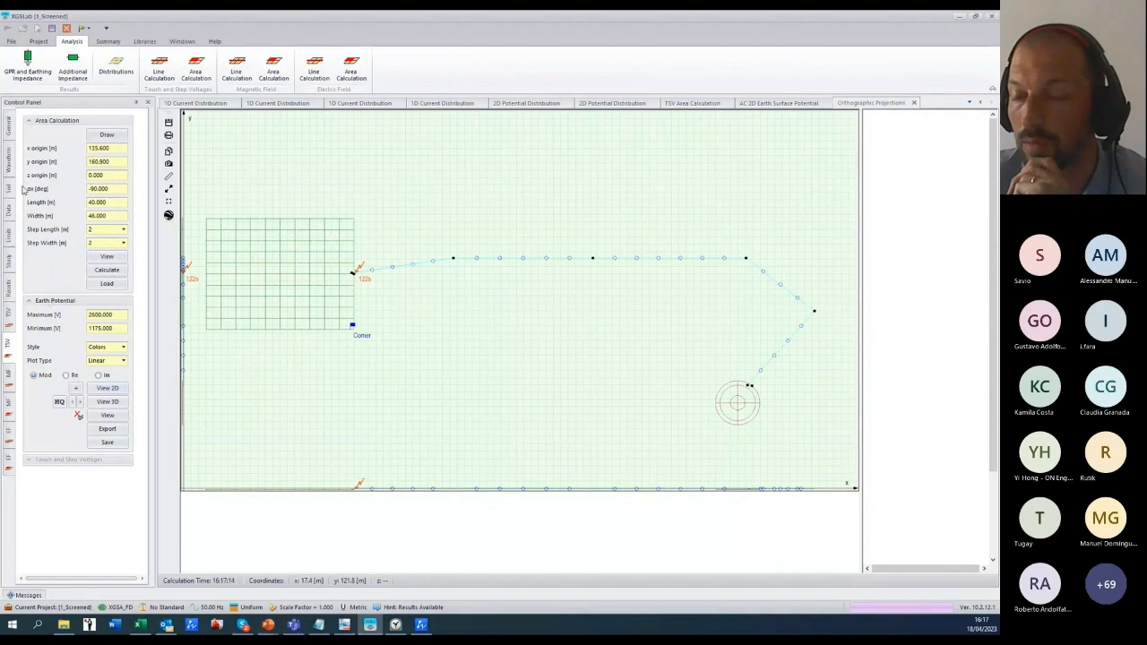
pyautogui.click(38, 42)
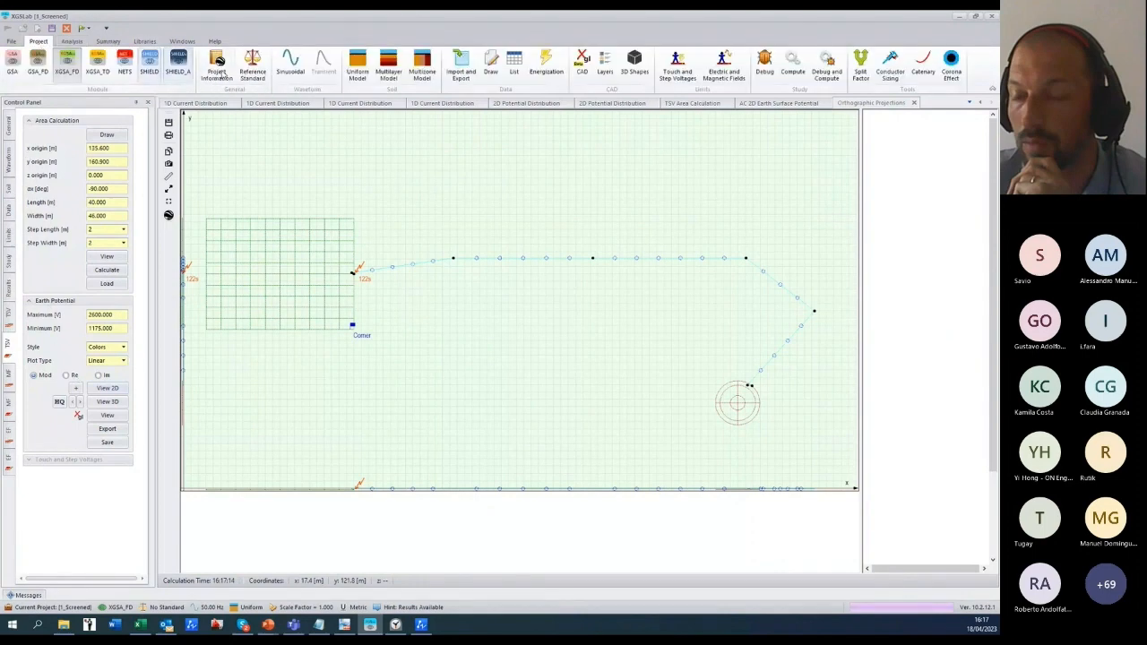
pyautogui.click(257, 78)
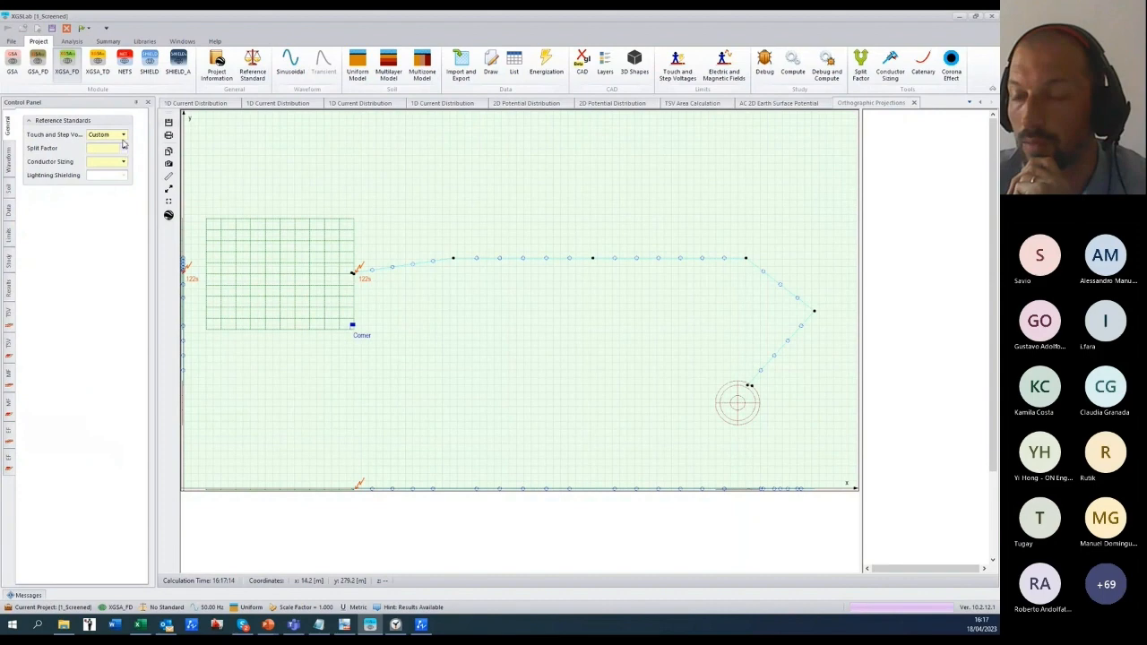
pyautogui.click(123, 134)
pyautogui.click(112, 168)
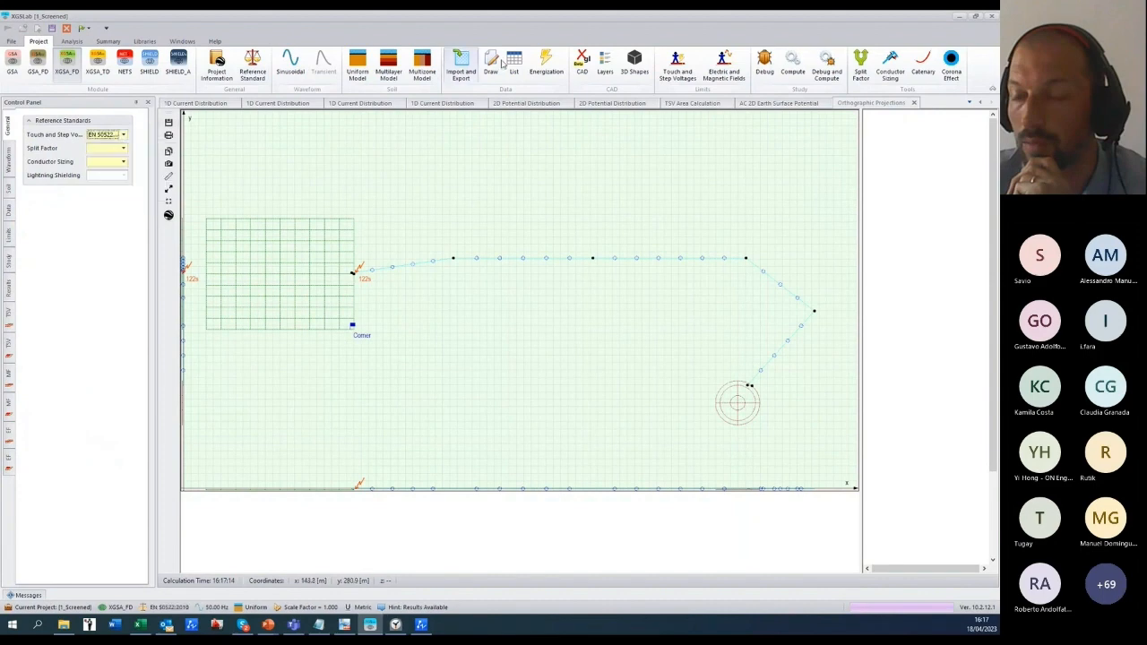
# Step: Calculate and apply the permissible touch and step voltage limits for a fault time of 0.5 s
pyautogui.click(678, 68)
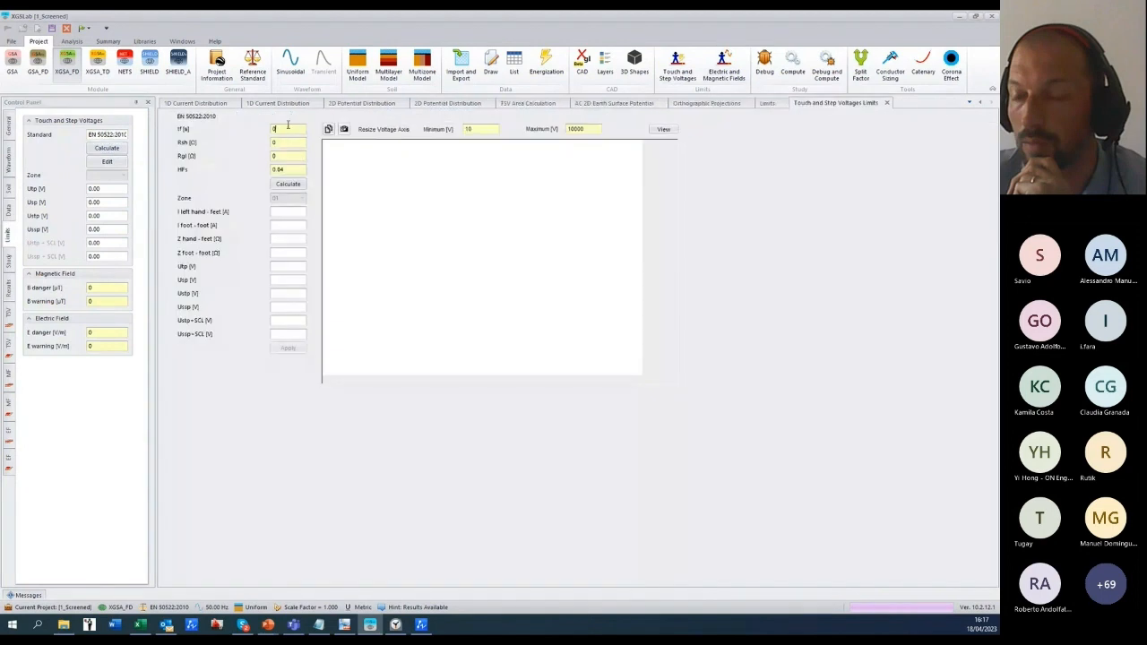
pyautogui.write('.5')
pyautogui.click(287, 184)
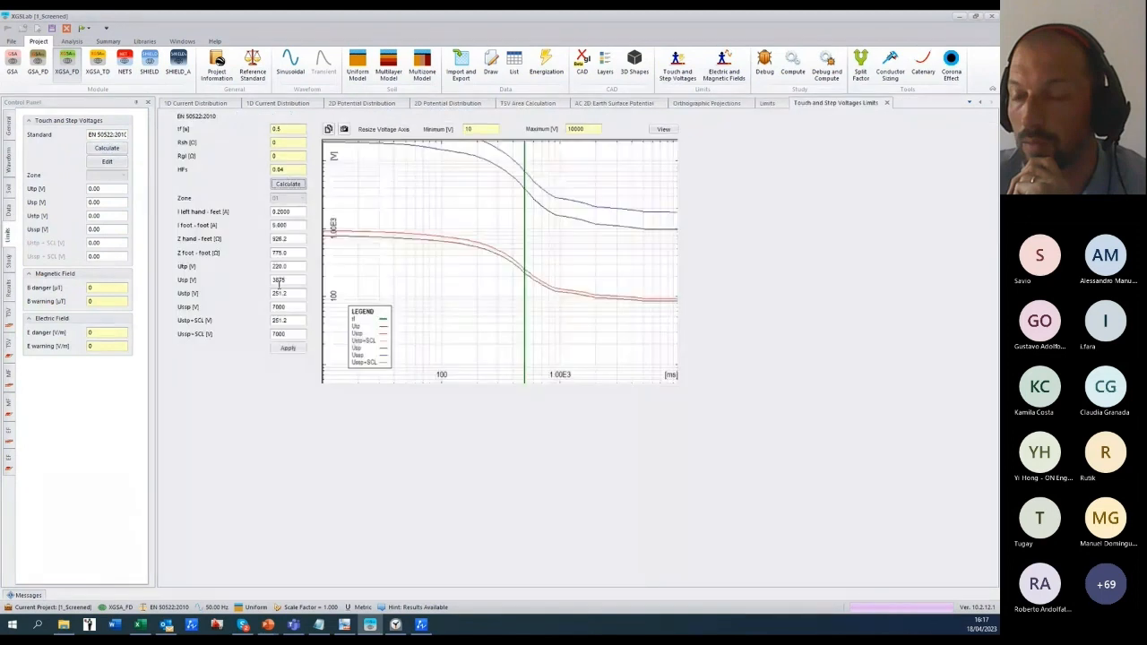
# Step: Set the touch and step voltage reference mode to Reference Point and choose Corner as the point
pyautogui.click(12, 350)
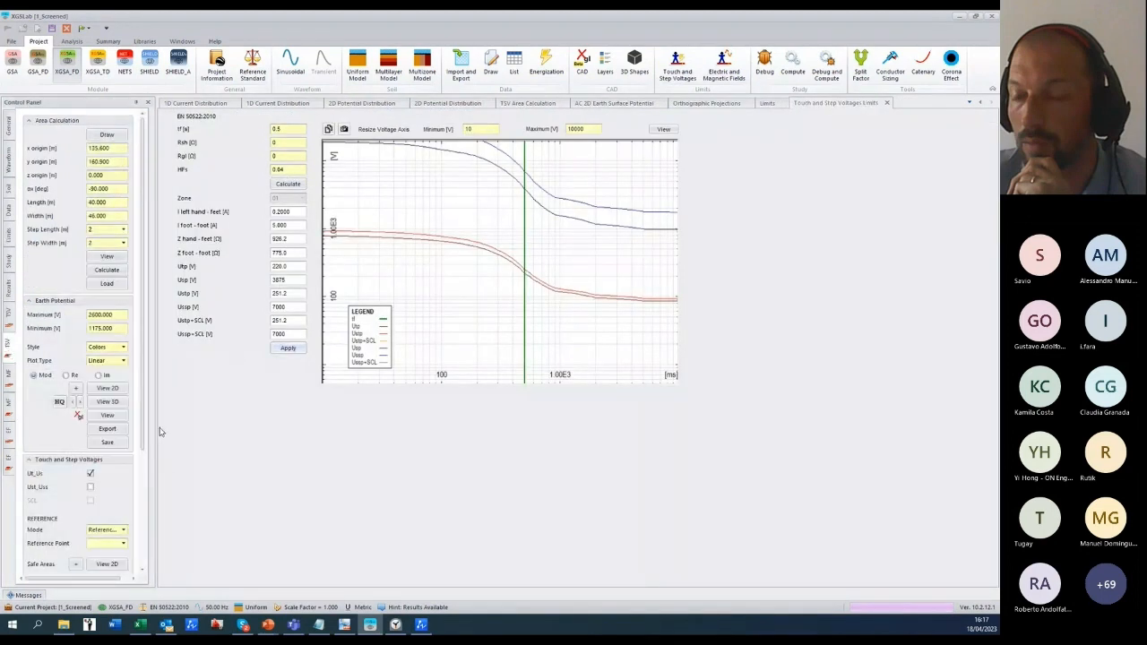
pyautogui.scroll(-3, 138, 439)
pyautogui.click(122, 391)
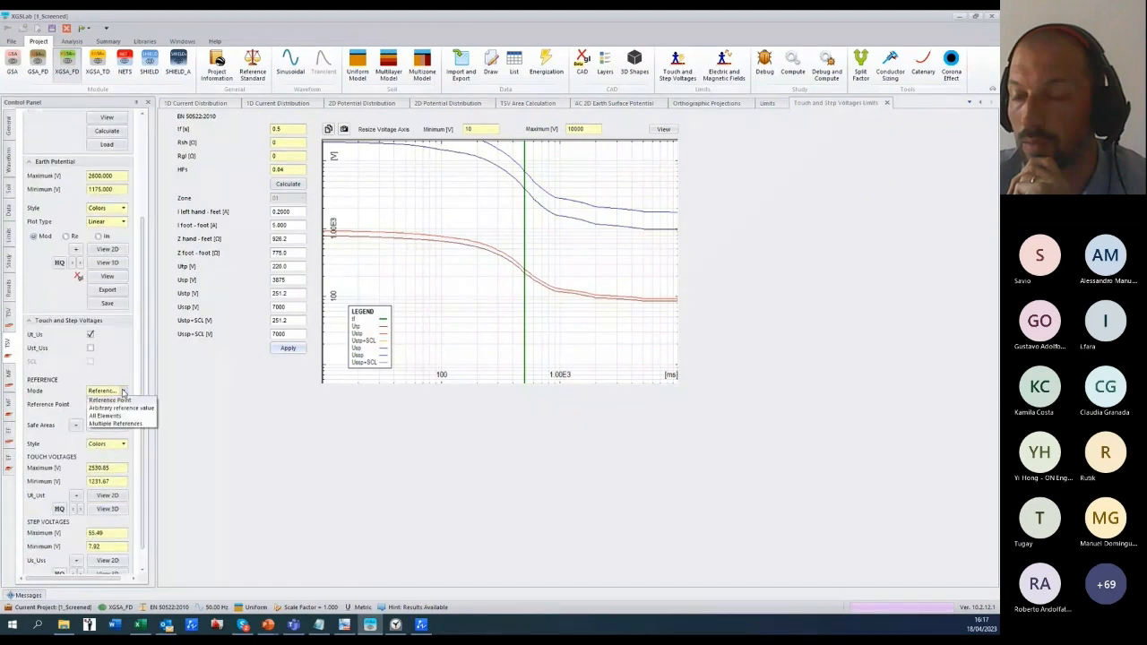
pyautogui.click(122, 407)
pyautogui.click(124, 392)
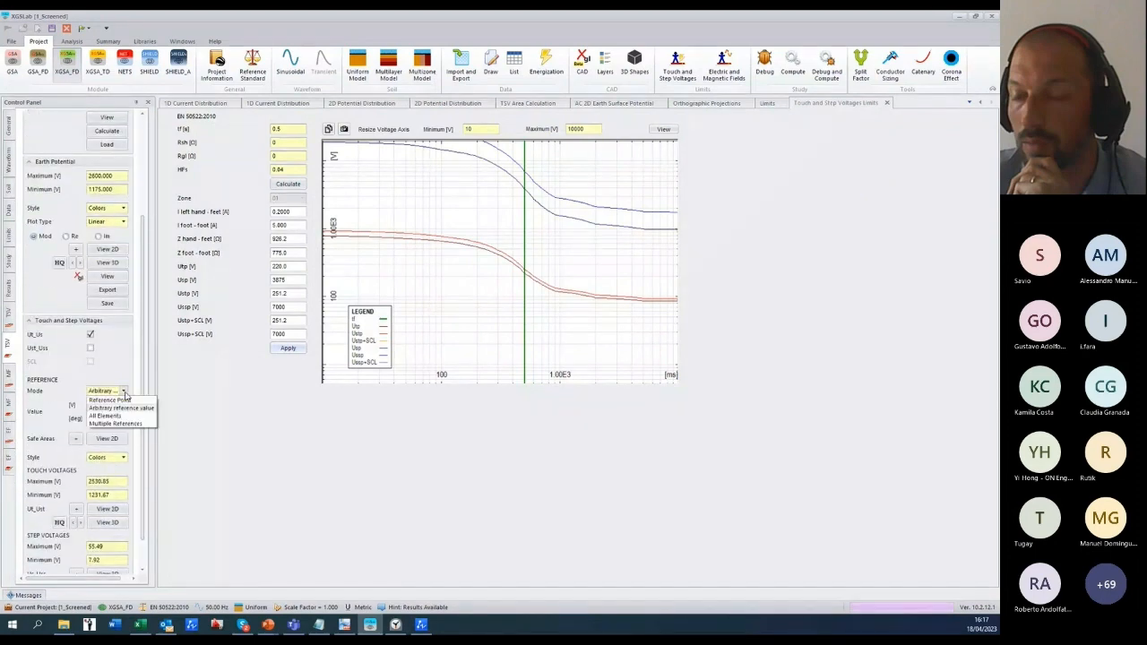
pyautogui.click(119, 399)
pyautogui.click(124, 404)
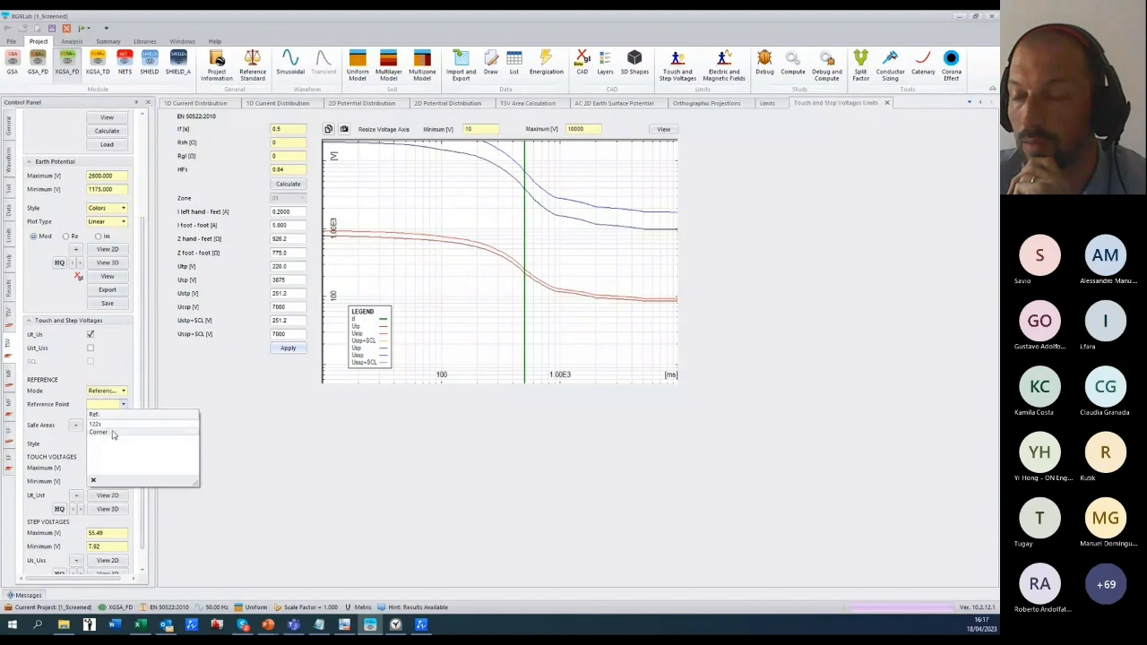
pyautogui.click(100, 432)
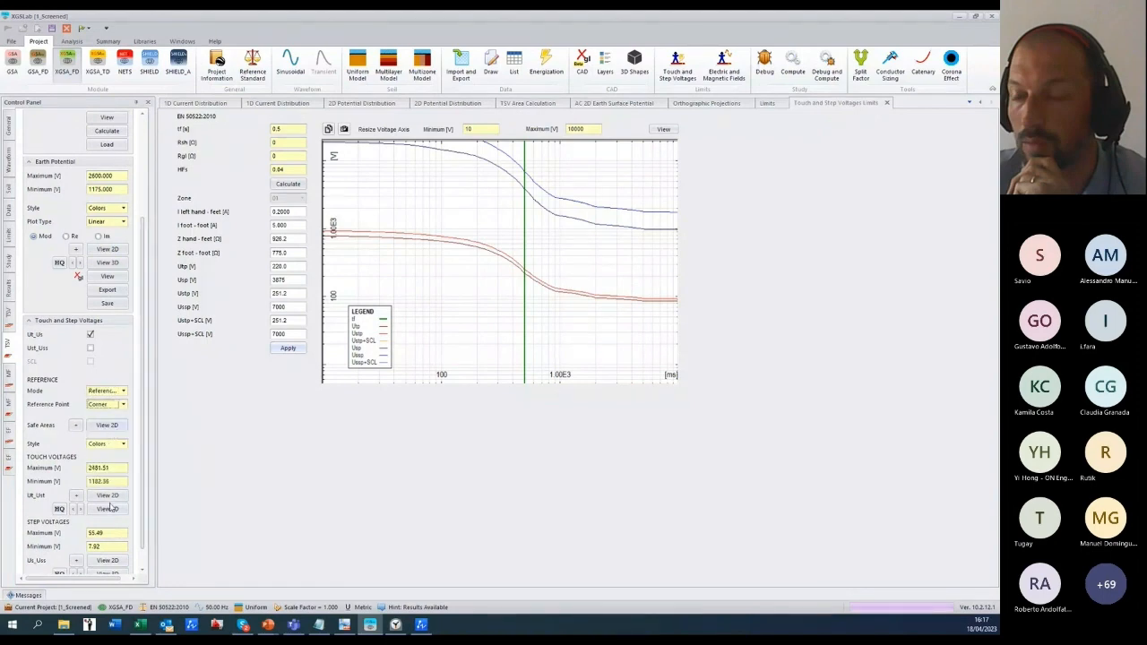
# Step: Switch the touch and step voltage evaluation to Ust_Uss and plot the touch voltages in 2D
pyautogui.click(91, 348)
pyautogui.click(105, 494)
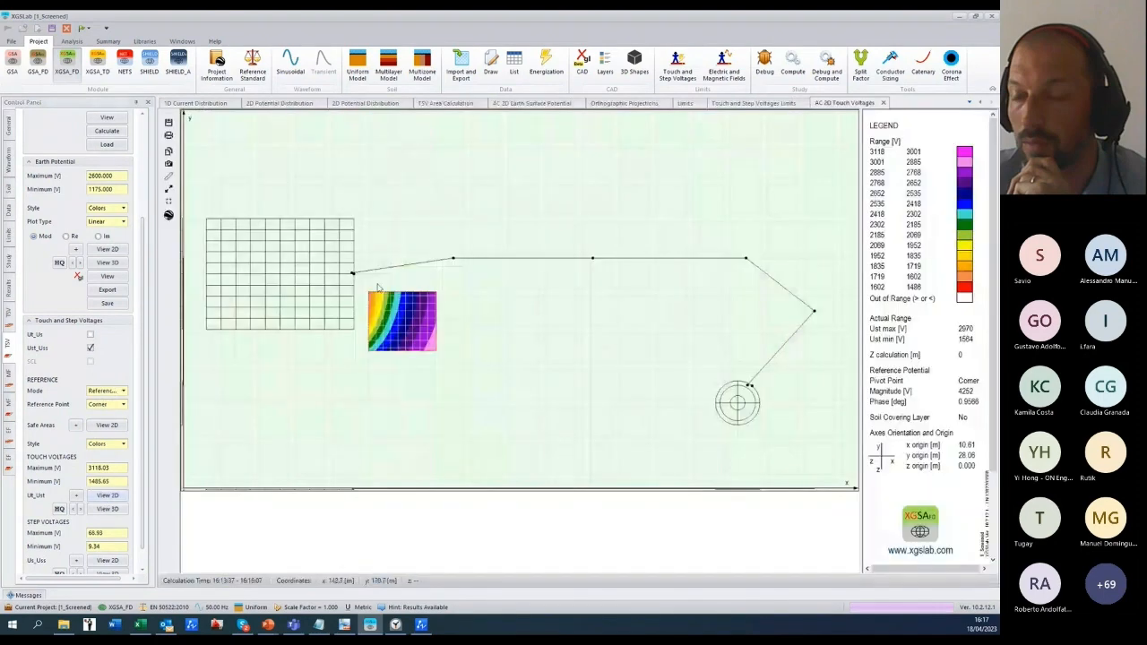
pyautogui.moveTo(395, 339)
pyautogui.hotkey('alt', 'Tab')
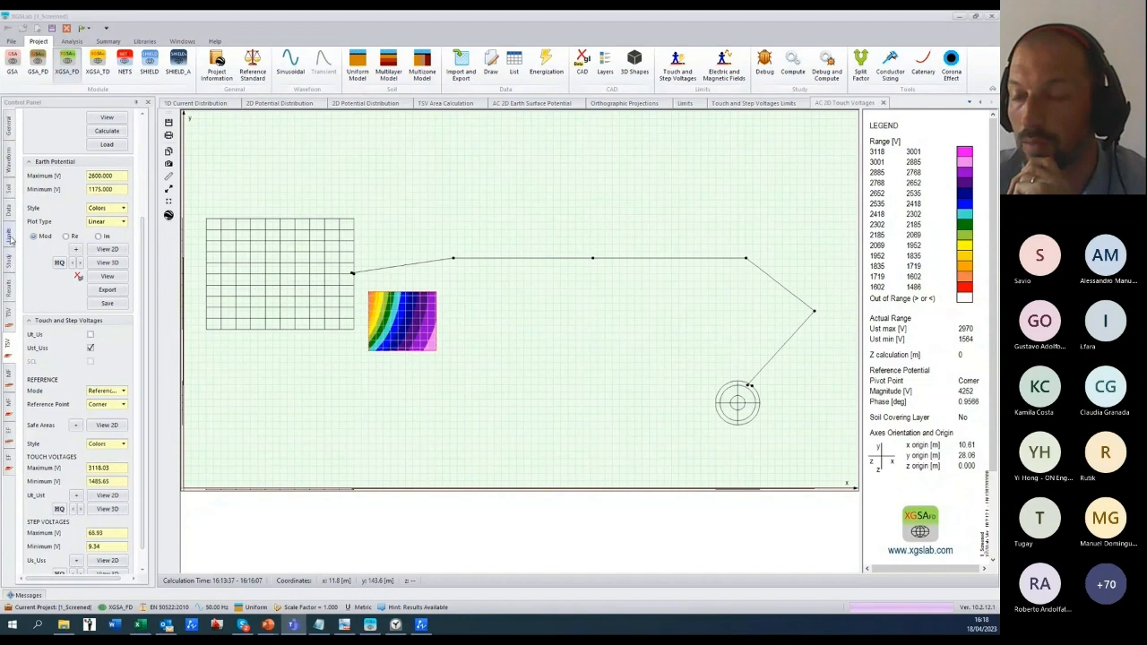
# Step: Set the distribution type to Covering Stress Voltage, filter to the Cable Screen tag only, and plot it in 1D
pyautogui.click(13, 287)
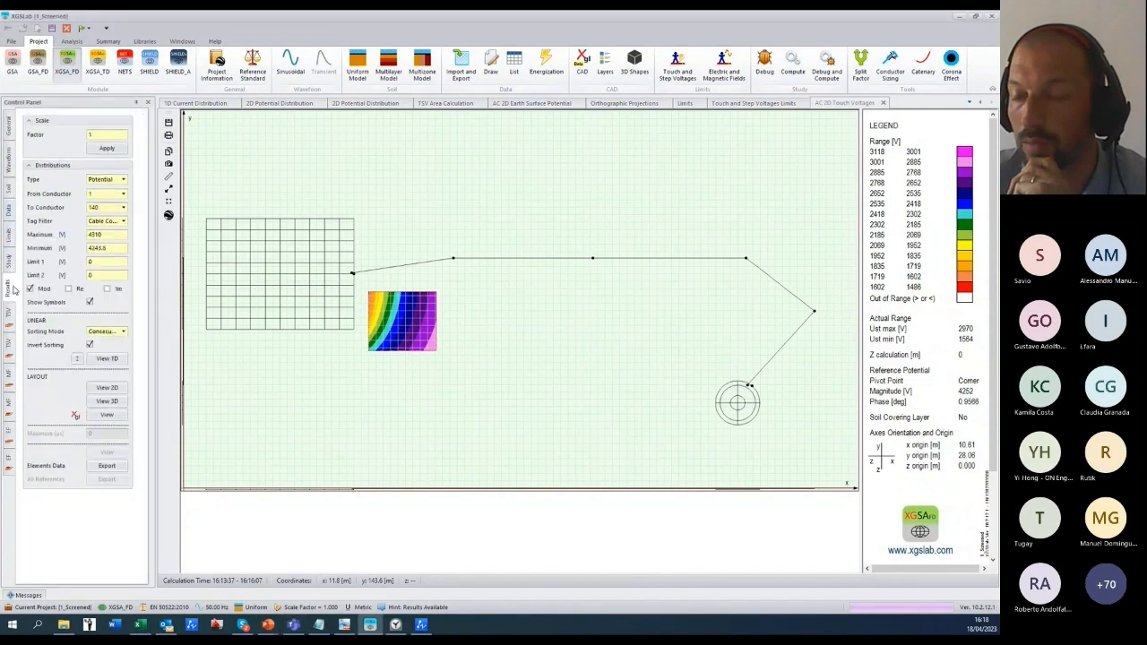
pyautogui.click(124, 180)
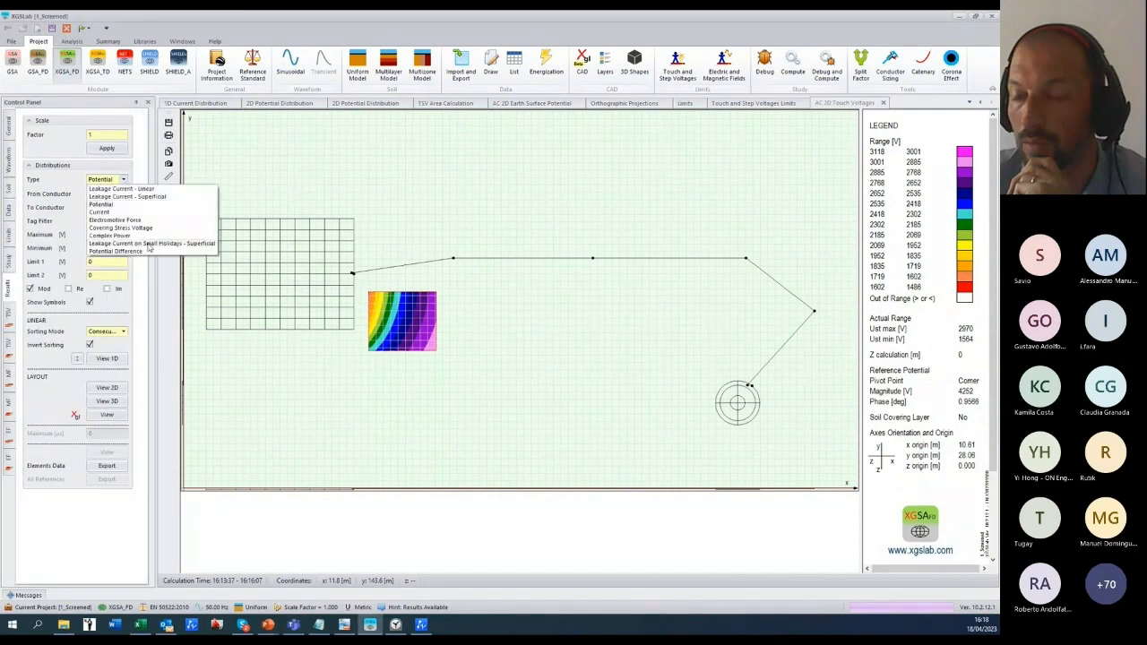
pyautogui.click(132, 231)
pyautogui.click(123, 220)
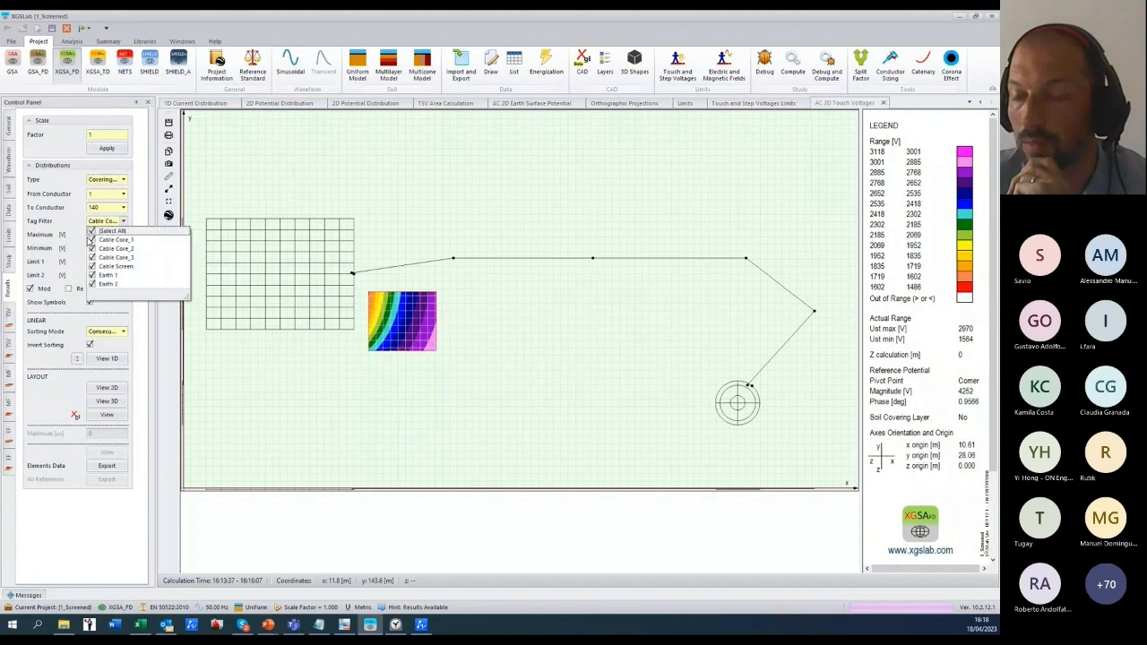
pyautogui.click(92, 266)
pyautogui.click(126, 224)
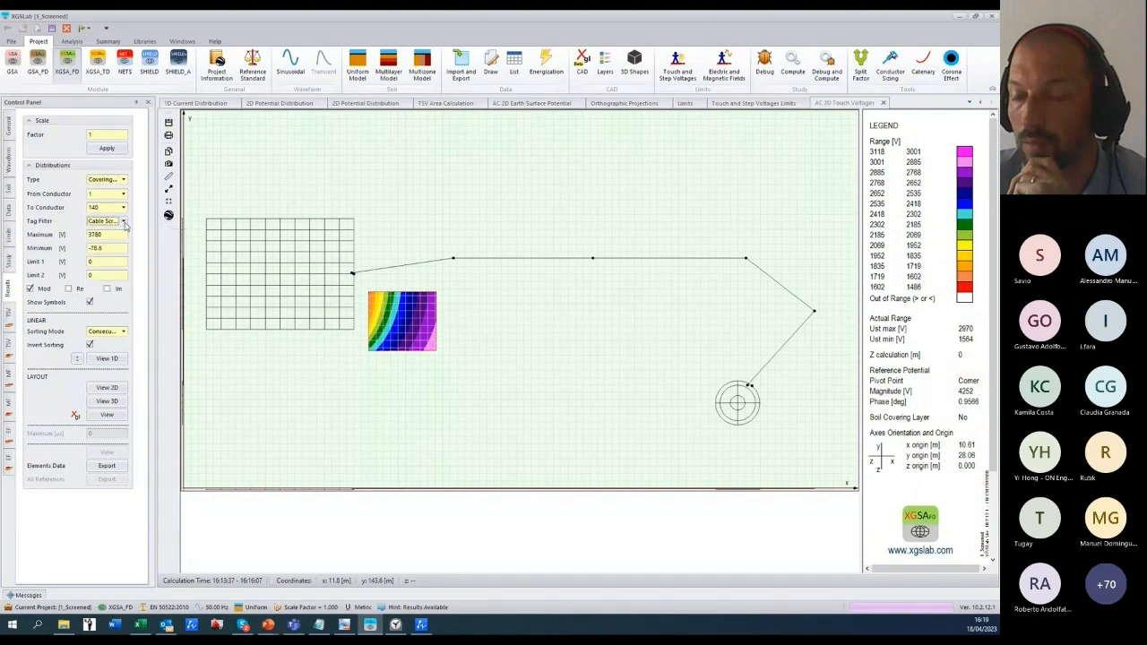
pyautogui.click(108, 359)
pyautogui.moveTo(224, 393)
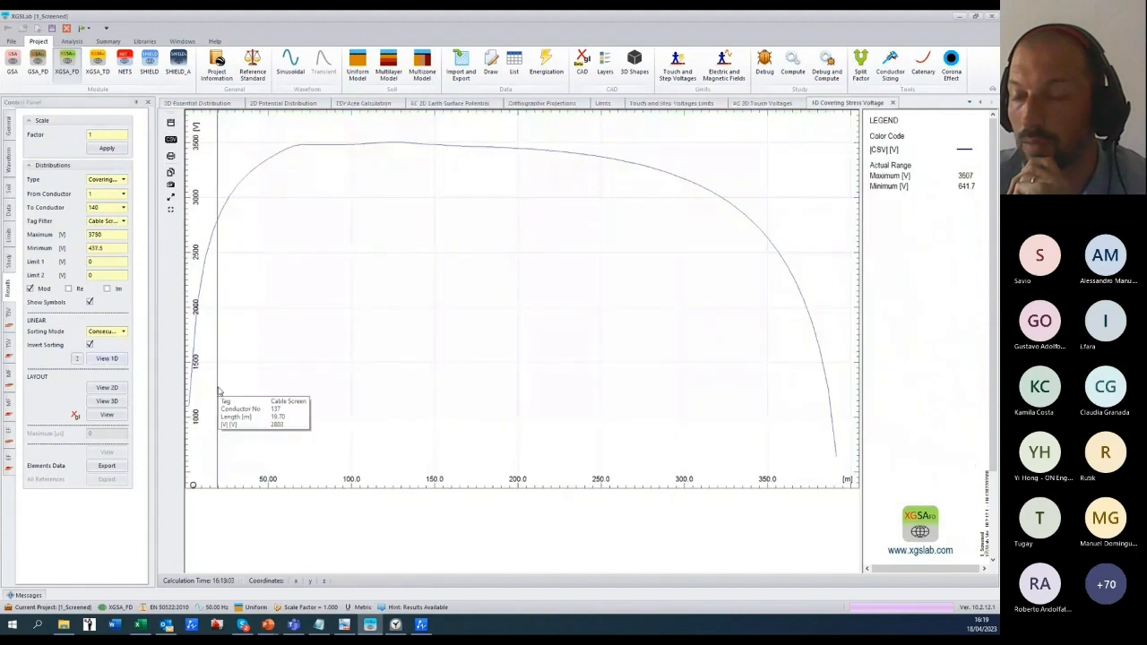